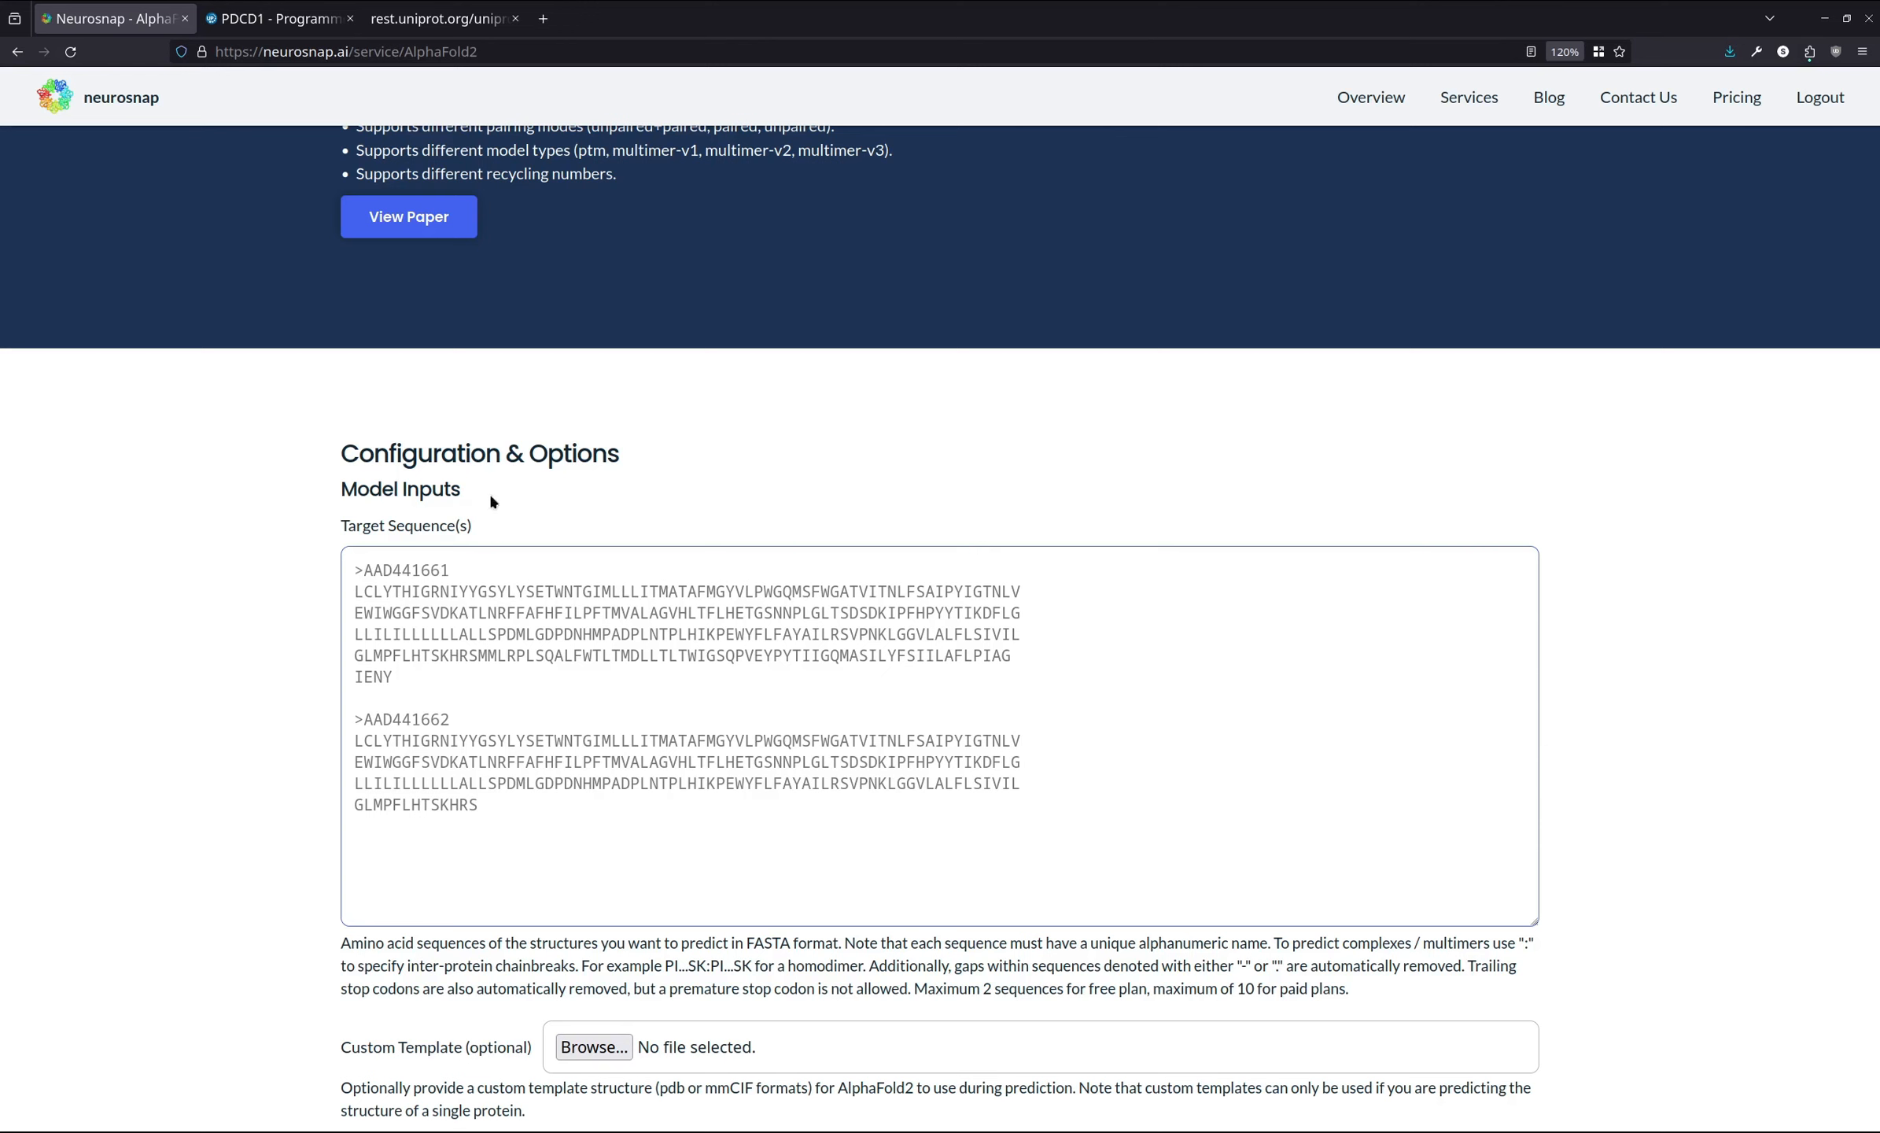
# - Replace the target sequences with the copied PDCD1 FASTA entry from UniProt
pyautogui.click(331, 18)
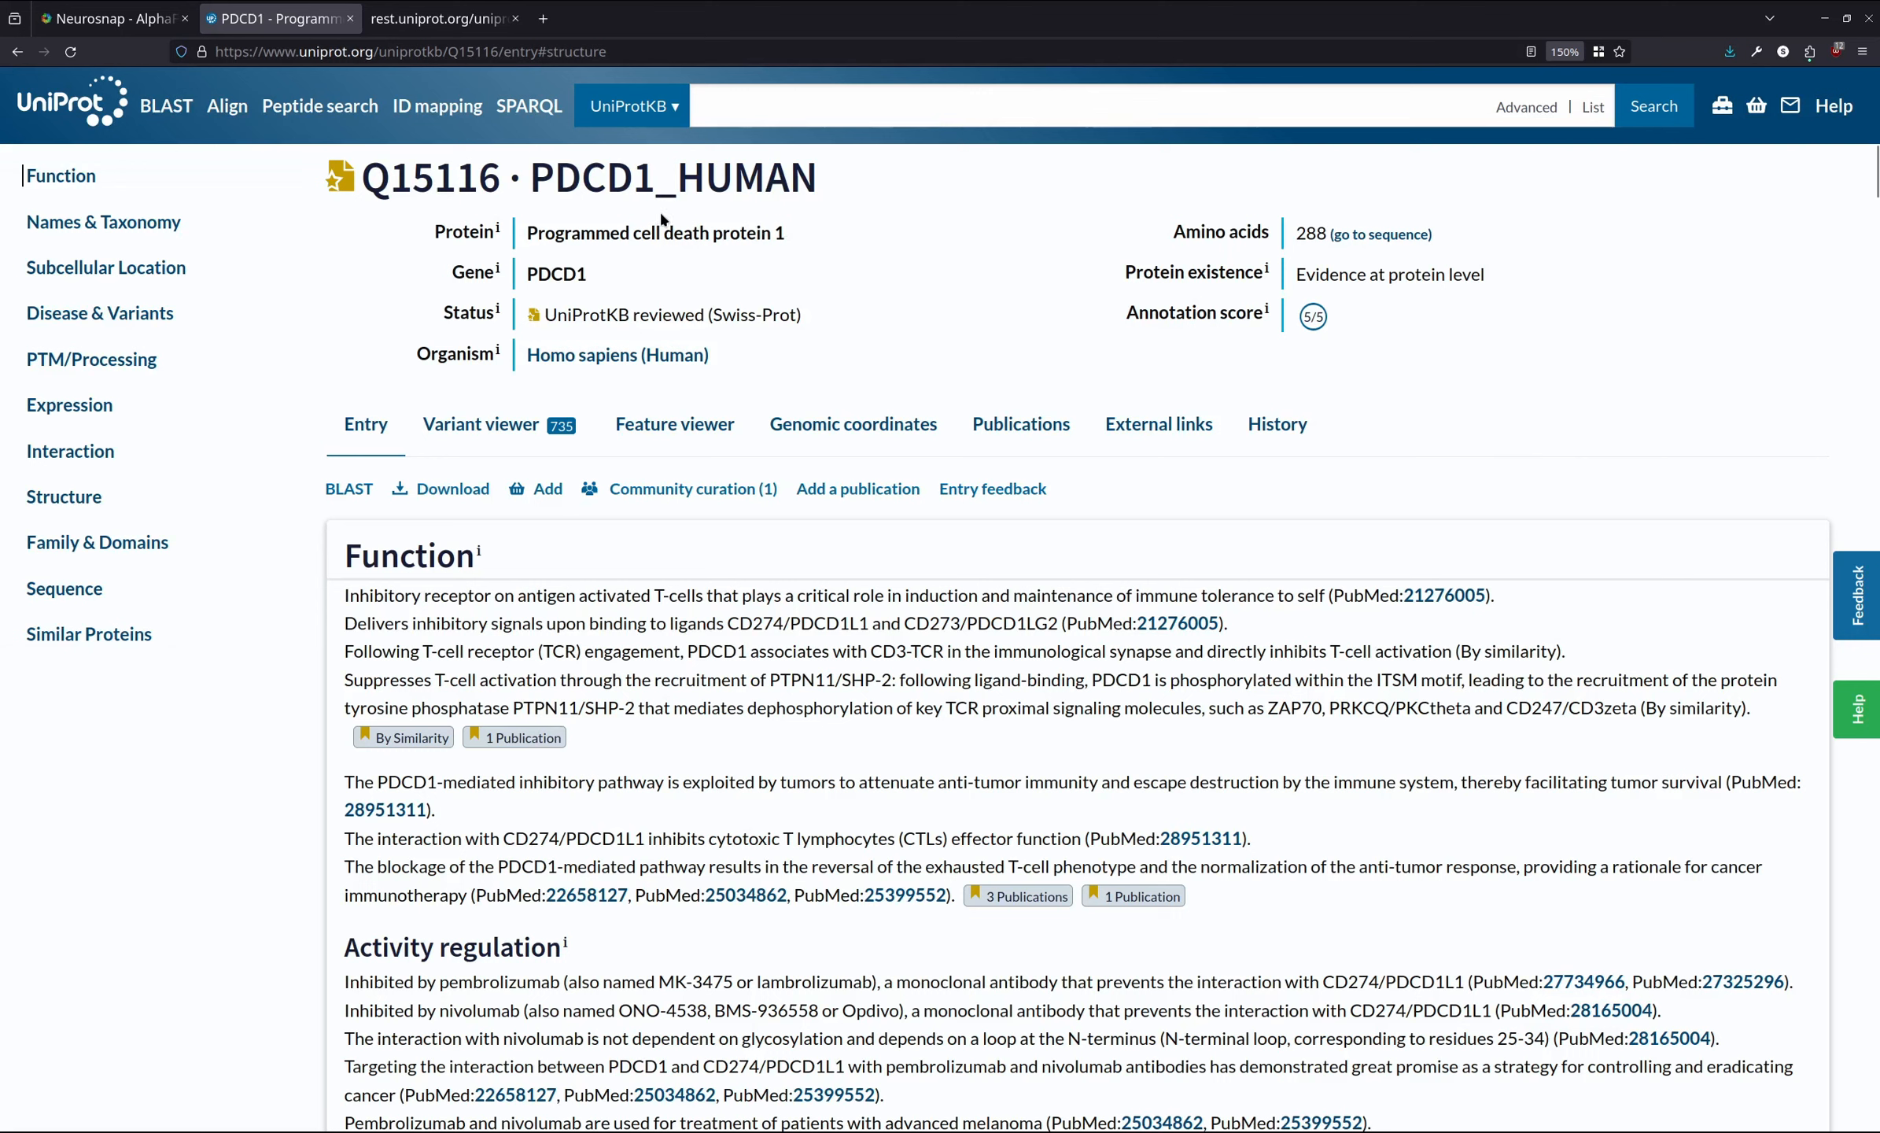
pyautogui.click(437, 18)
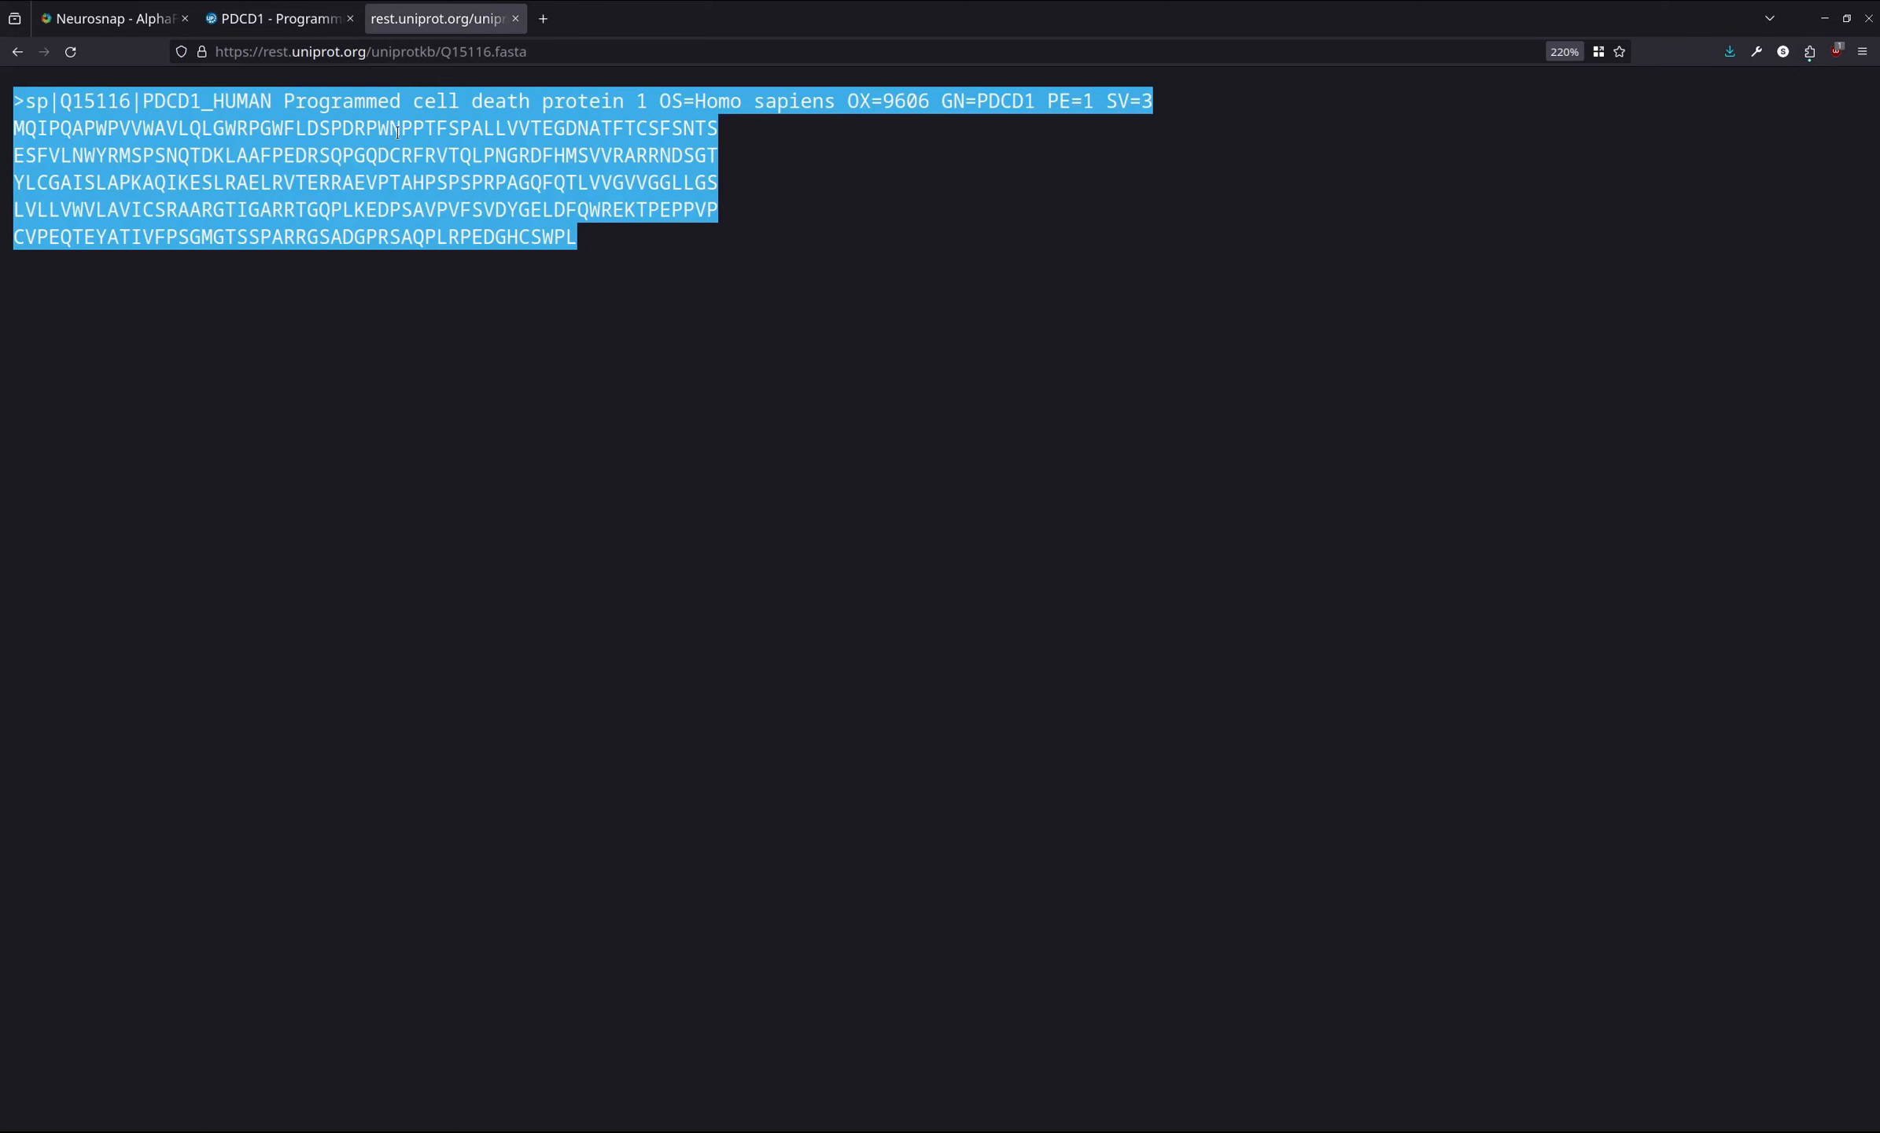
pyautogui.click(92, 6)
pyautogui.click(400, 564)
pyautogui.hotkey('ctrl', 'a')
pyautogui.write('>sp|Q15116|PDCD1_HUMAN Programmed cell death protein 1 OS=Homo sapiens OX=9606 GN=PDCD1 PE=1 SV=3 MQIPQAPWPVVWAVLQLGWRPGWFLDSPDRPWNPPTFSPALLVVTEGDNATFTCSFSNTS ESFVLNWYRMSPSNQTDKLAAFPEDRSQPGQDCRFRVTQLPNGRDFHMSVVRARRNDSGT YLCGAISLAPKAQIKESLRAELRVTERRAEVPTAHPSPSPRPAGQFQTLVVGVVGGLLGS LVLLVWVLAVICSRAARGTIGARRTGQPLKEDPSAVPVFSVDYGELDFQWREKTPEPPVP CVPEQTEYATIVFPSGMGTSSPARRGSADGPRSAQPLRPEDGHCSWPL')
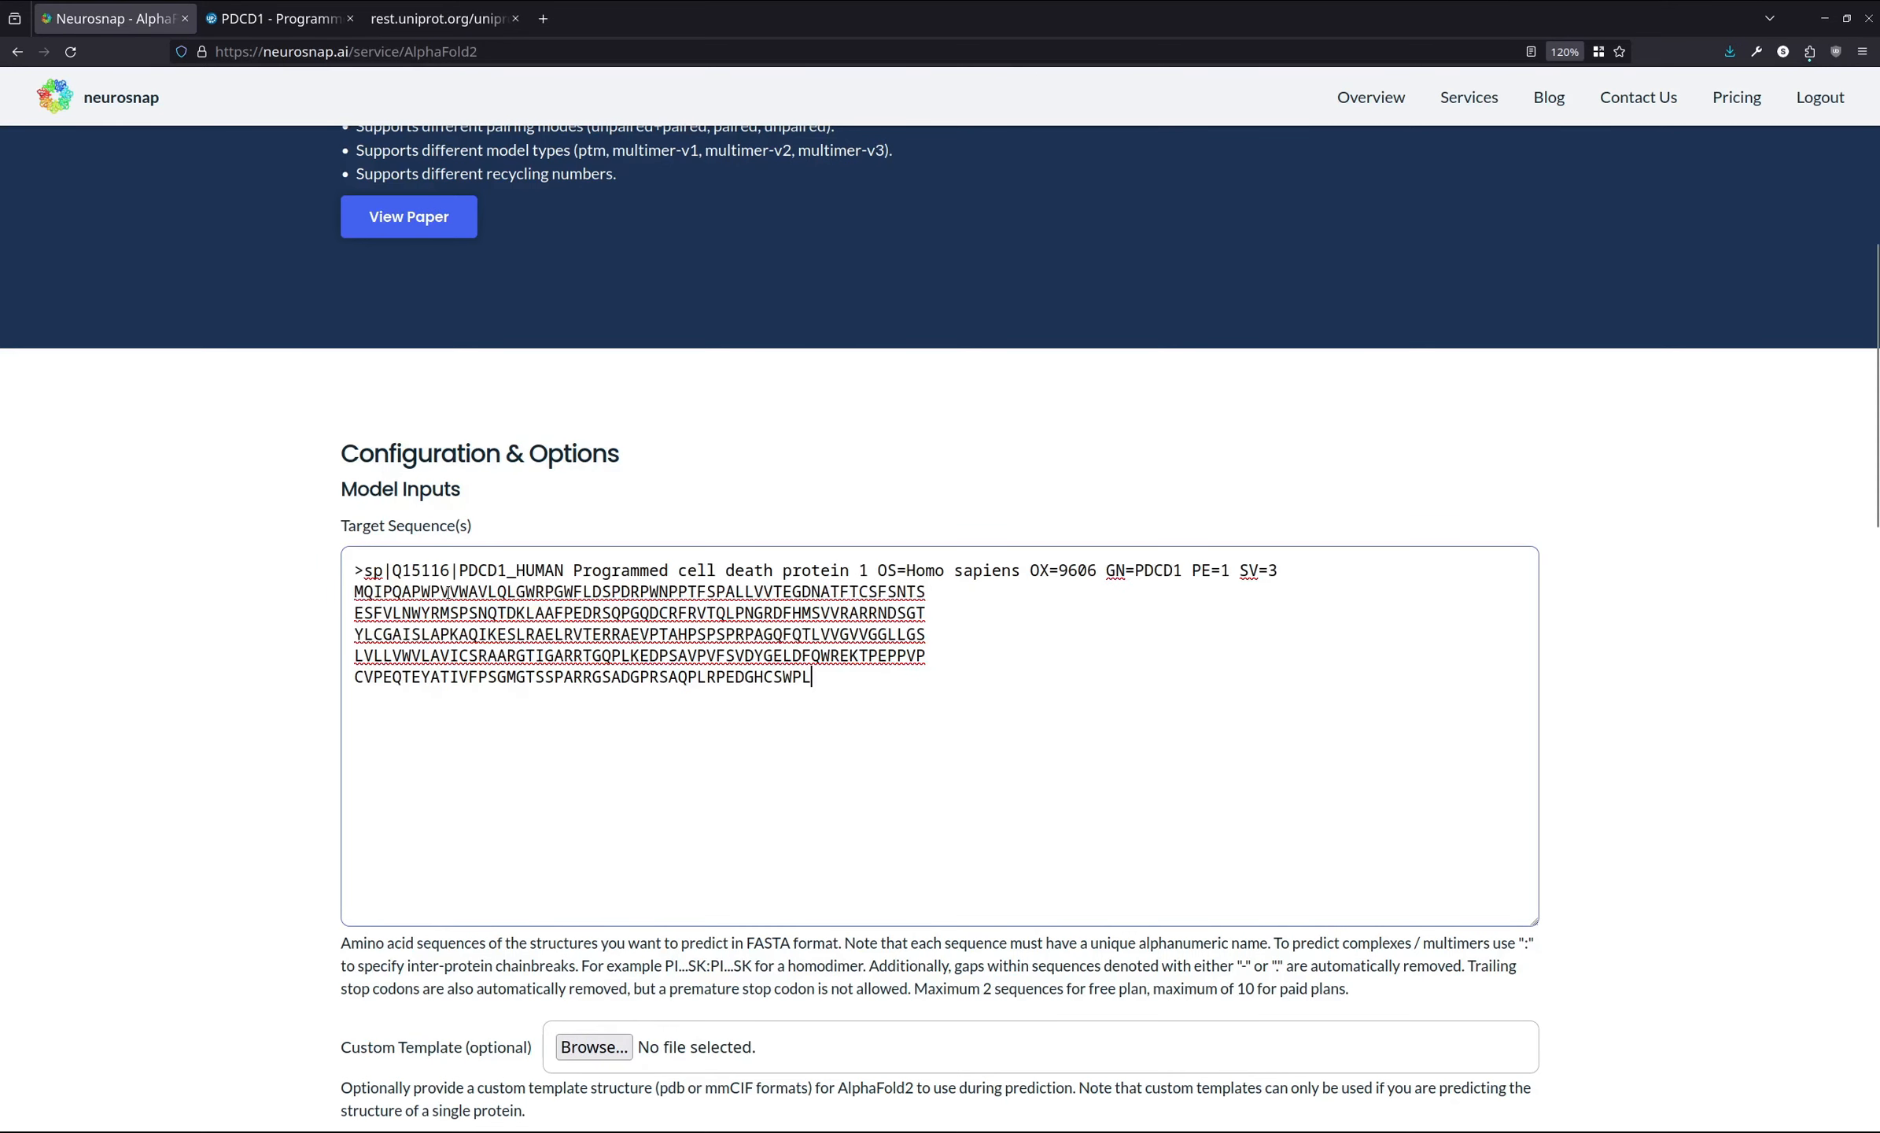
# - Remove the sp| prefix from the sequence header and join the accession and entry name with an underscore
pyautogui.press('BackSpace')
pyautogui.press('BackSpace')
pyautogui.press('BackSpace')
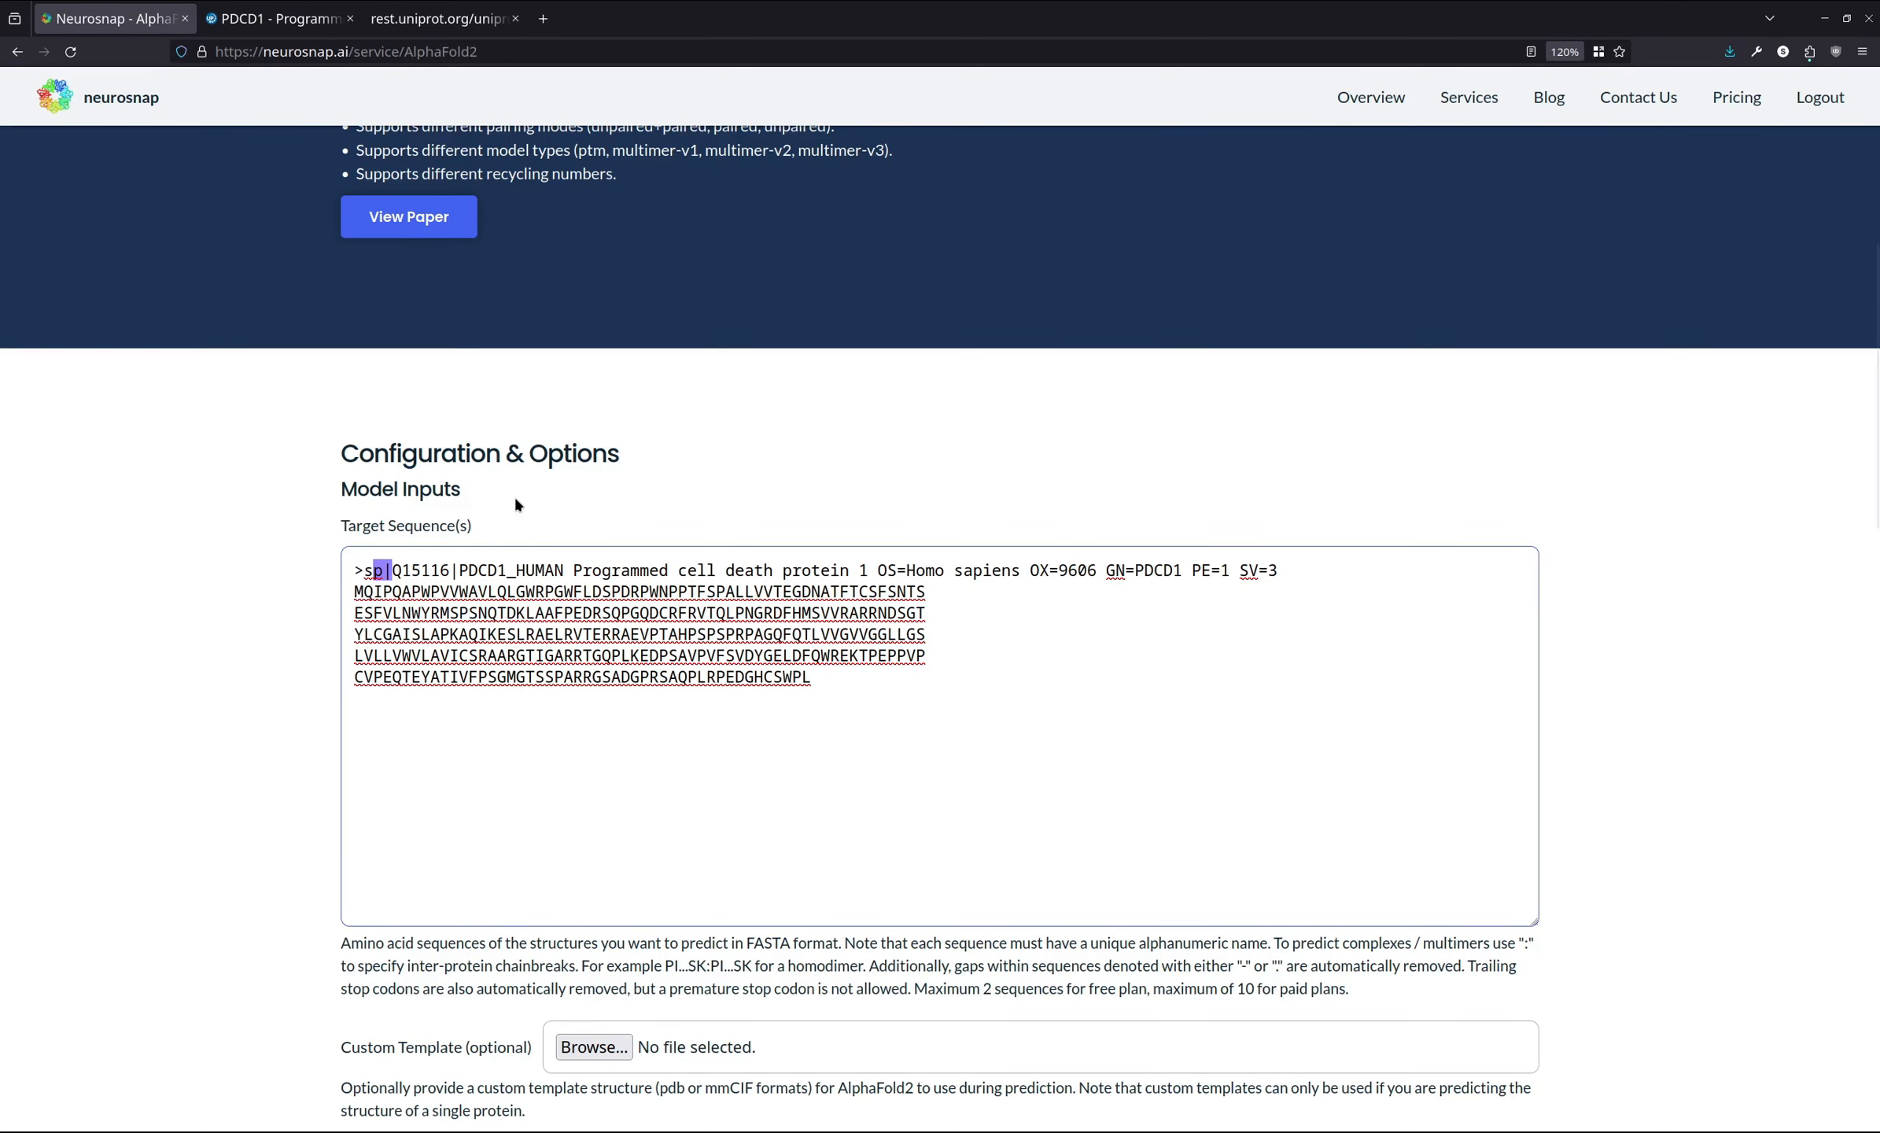
pyautogui.hotkey('ctrl', 'Right')
pyautogui.press('BackSpace')
pyautogui.write('_')
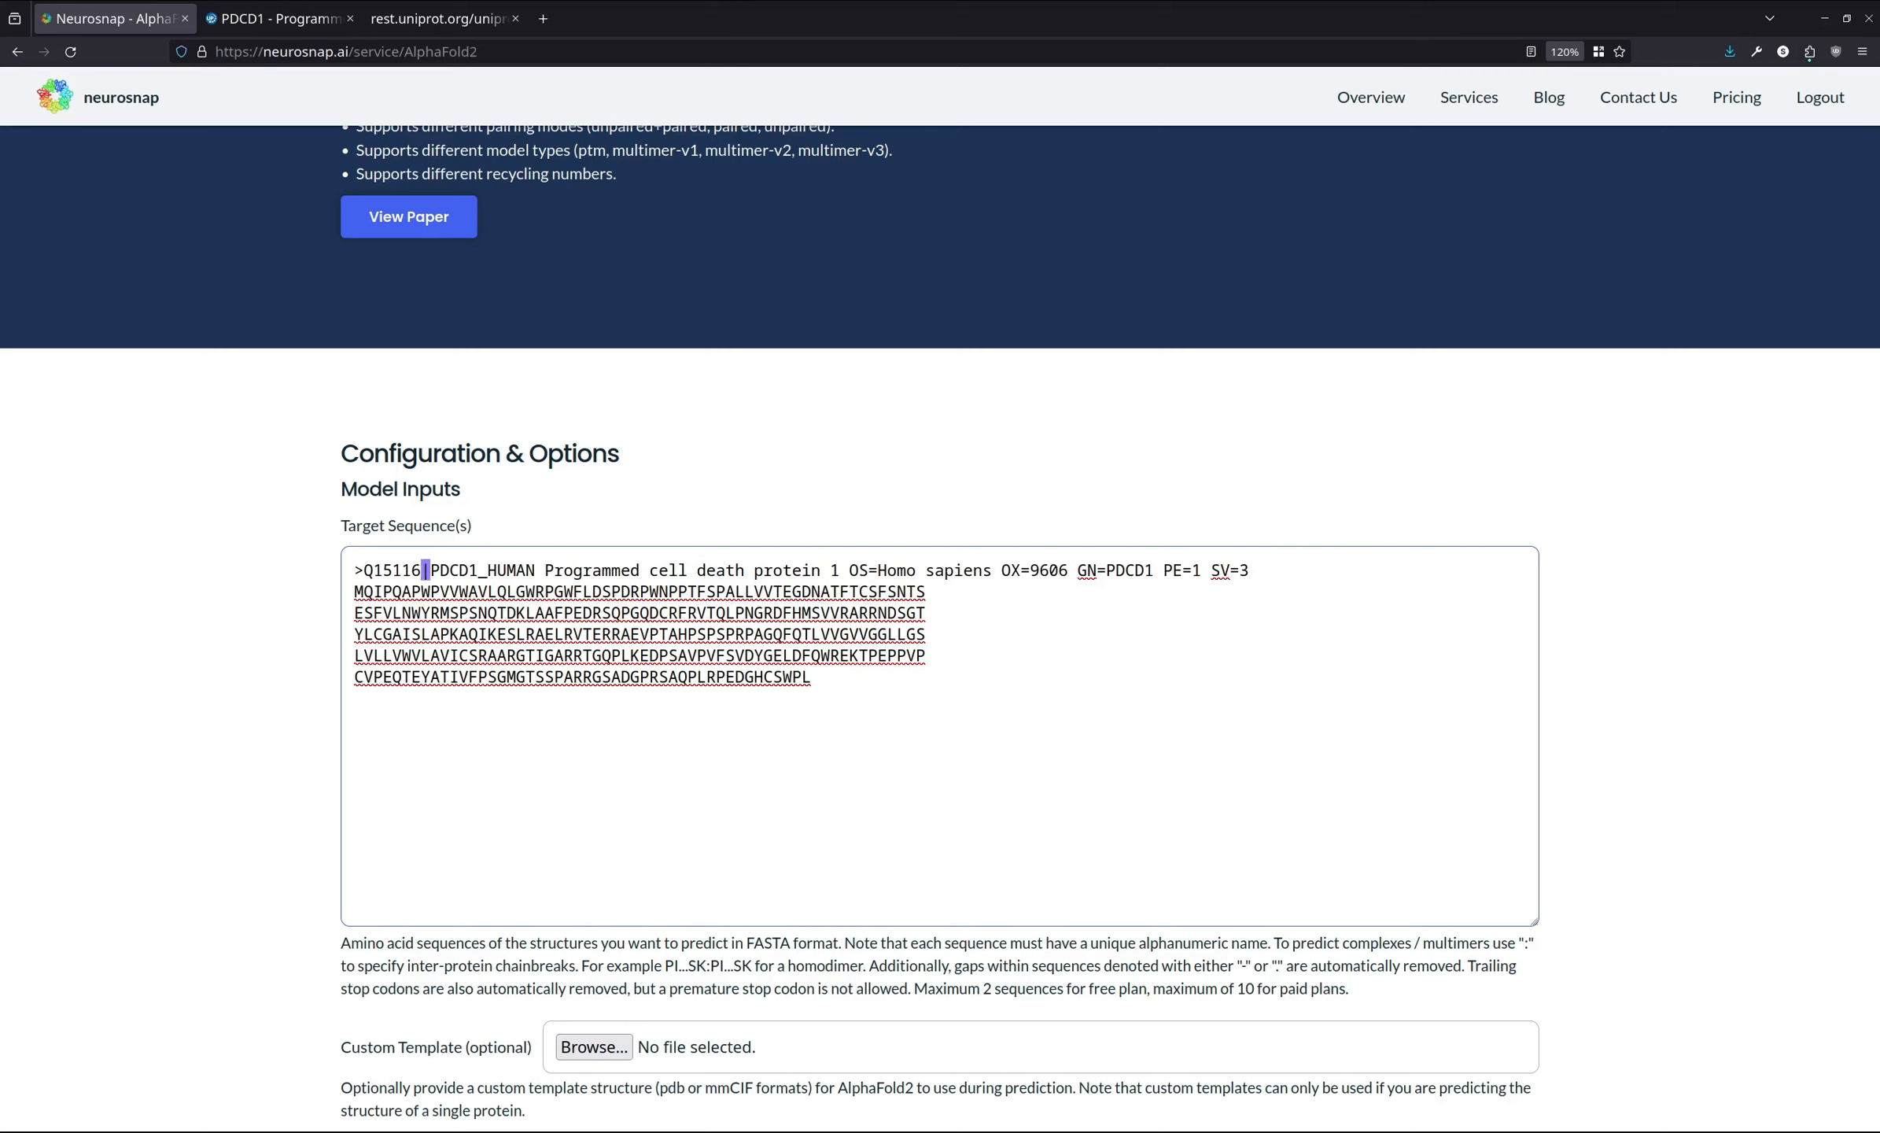
# - Delete the protein description after Q15116_PDCD1_HUMAN in the sequence header
pyautogui.hotkey('ctrl', 'shift', 'Right')
pyautogui.hotkey('ctrl', 'shift', 'Right')
pyautogui.hotkey('ctrl', 'shift', 'Right')
pyautogui.hotkey('ctrl', 'shift', 'Right')
pyautogui.hotkey('ctrl', 'shift', 'Right')
pyautogui.hotkey('ctrl', 'shift', 'Right')
pyautogui.hotkey('ctrl', 'shift', 'Right')
pyautogui.hotkey('ctrl', 'shift', 'Right')
pyautogui.hotkey('ctrl', 'shift', 'Right')
pyautogui.hotkey('ctrl', 'shift', 'Right')
pyautogui.hotkey('ctrl', 'shift', 'Right')
pyautogui.hotkey('ctrl', 'shift', 'Right')
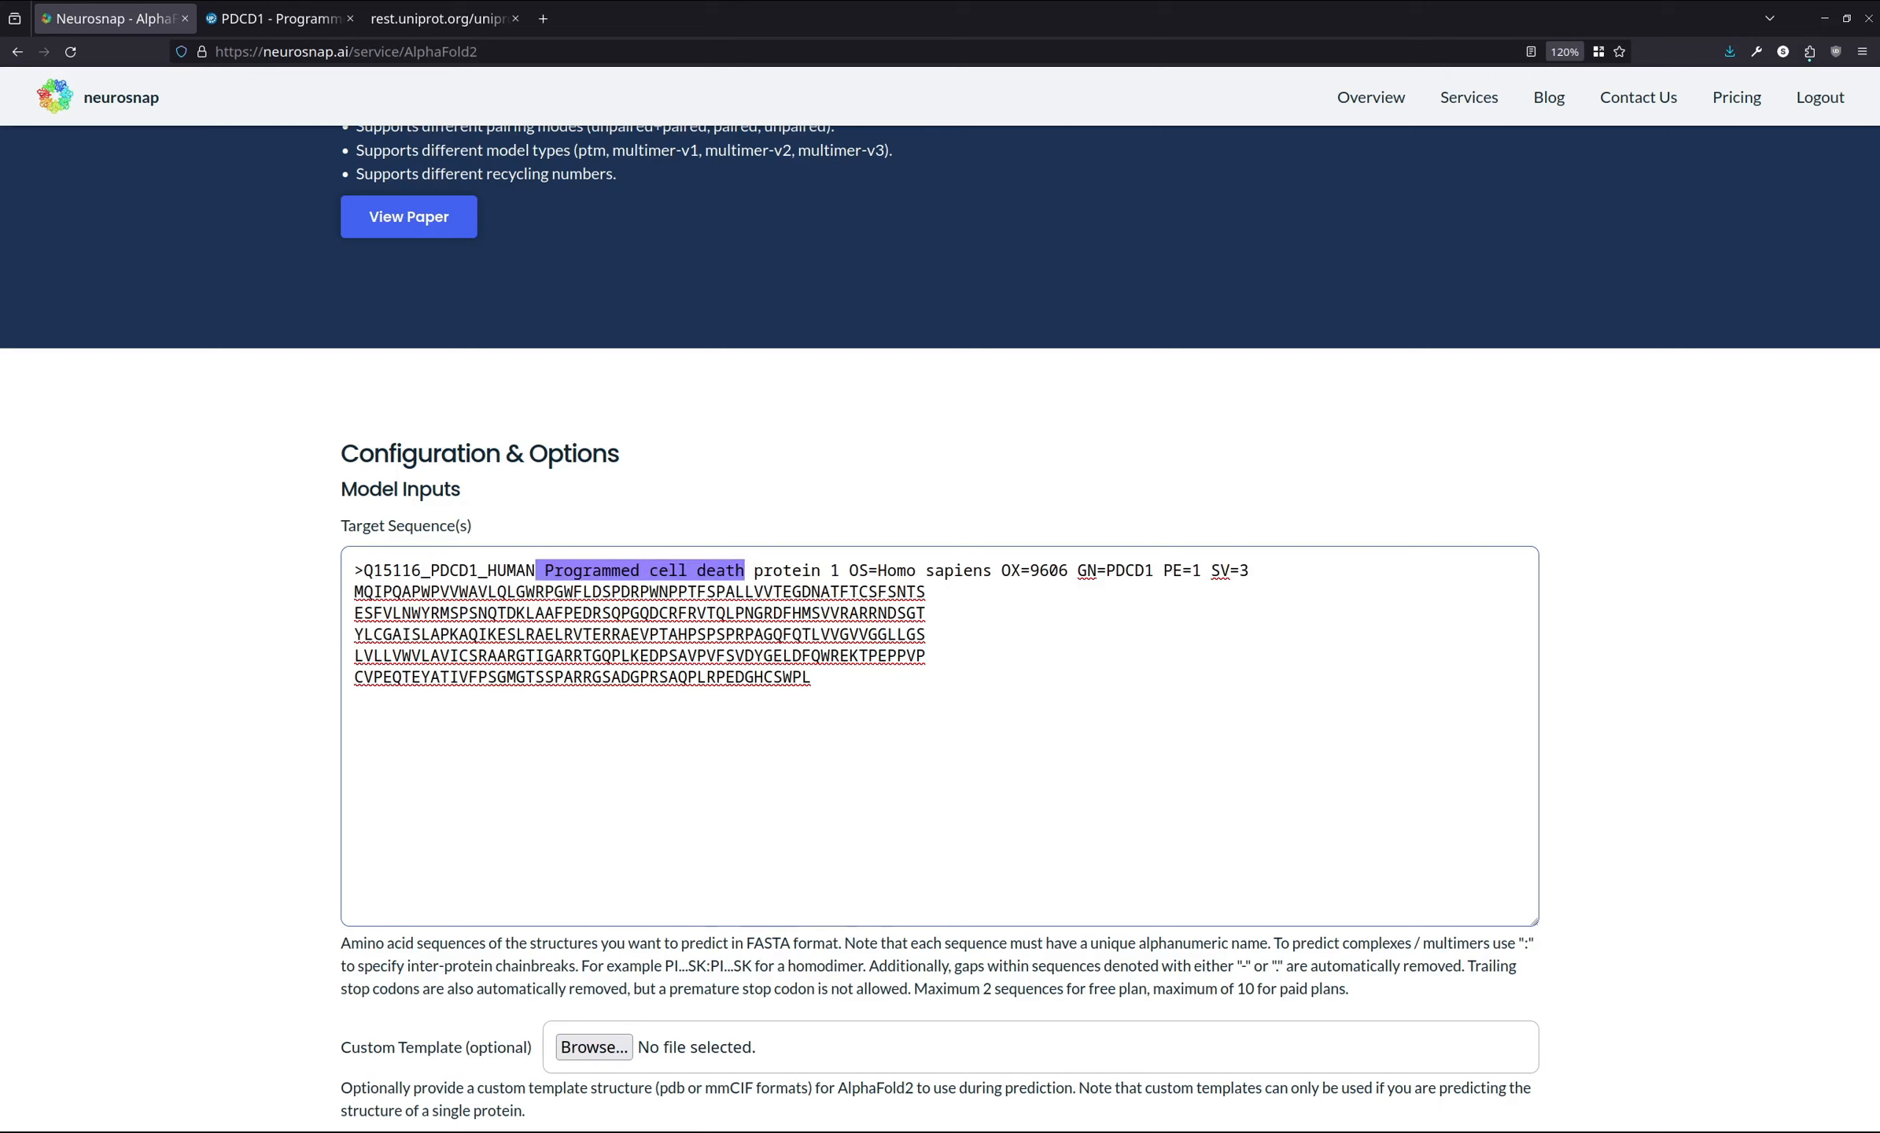
pyautogui.hotkey('ctrl', 'shift', 'Right')
pyautogui.hotkey('ctrl', 'shift', 'Right')
pyautogui.hotkey('ctrl', 'shift', 'Right')
pyautogui.hotkey('ctrl', 'shift', 'Right')
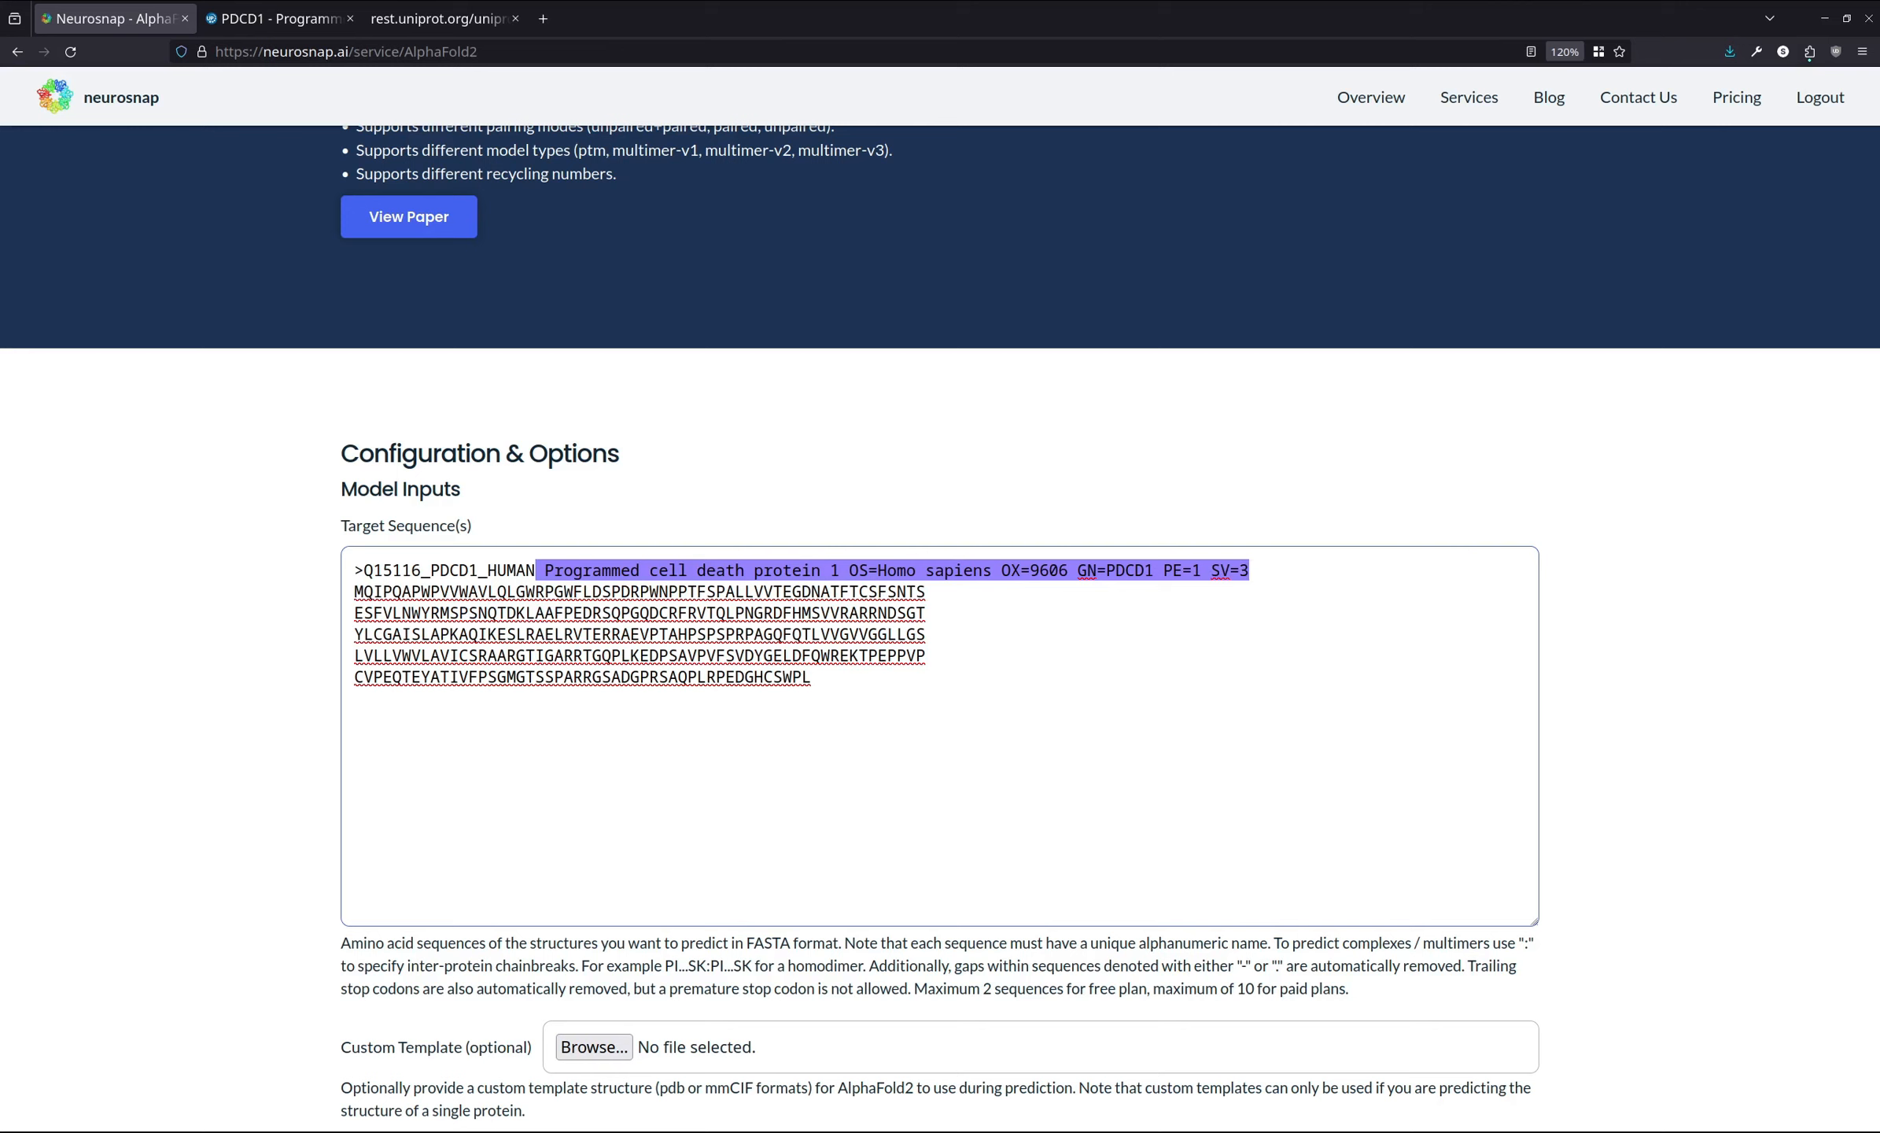
pyautogui.press('BackSpace')
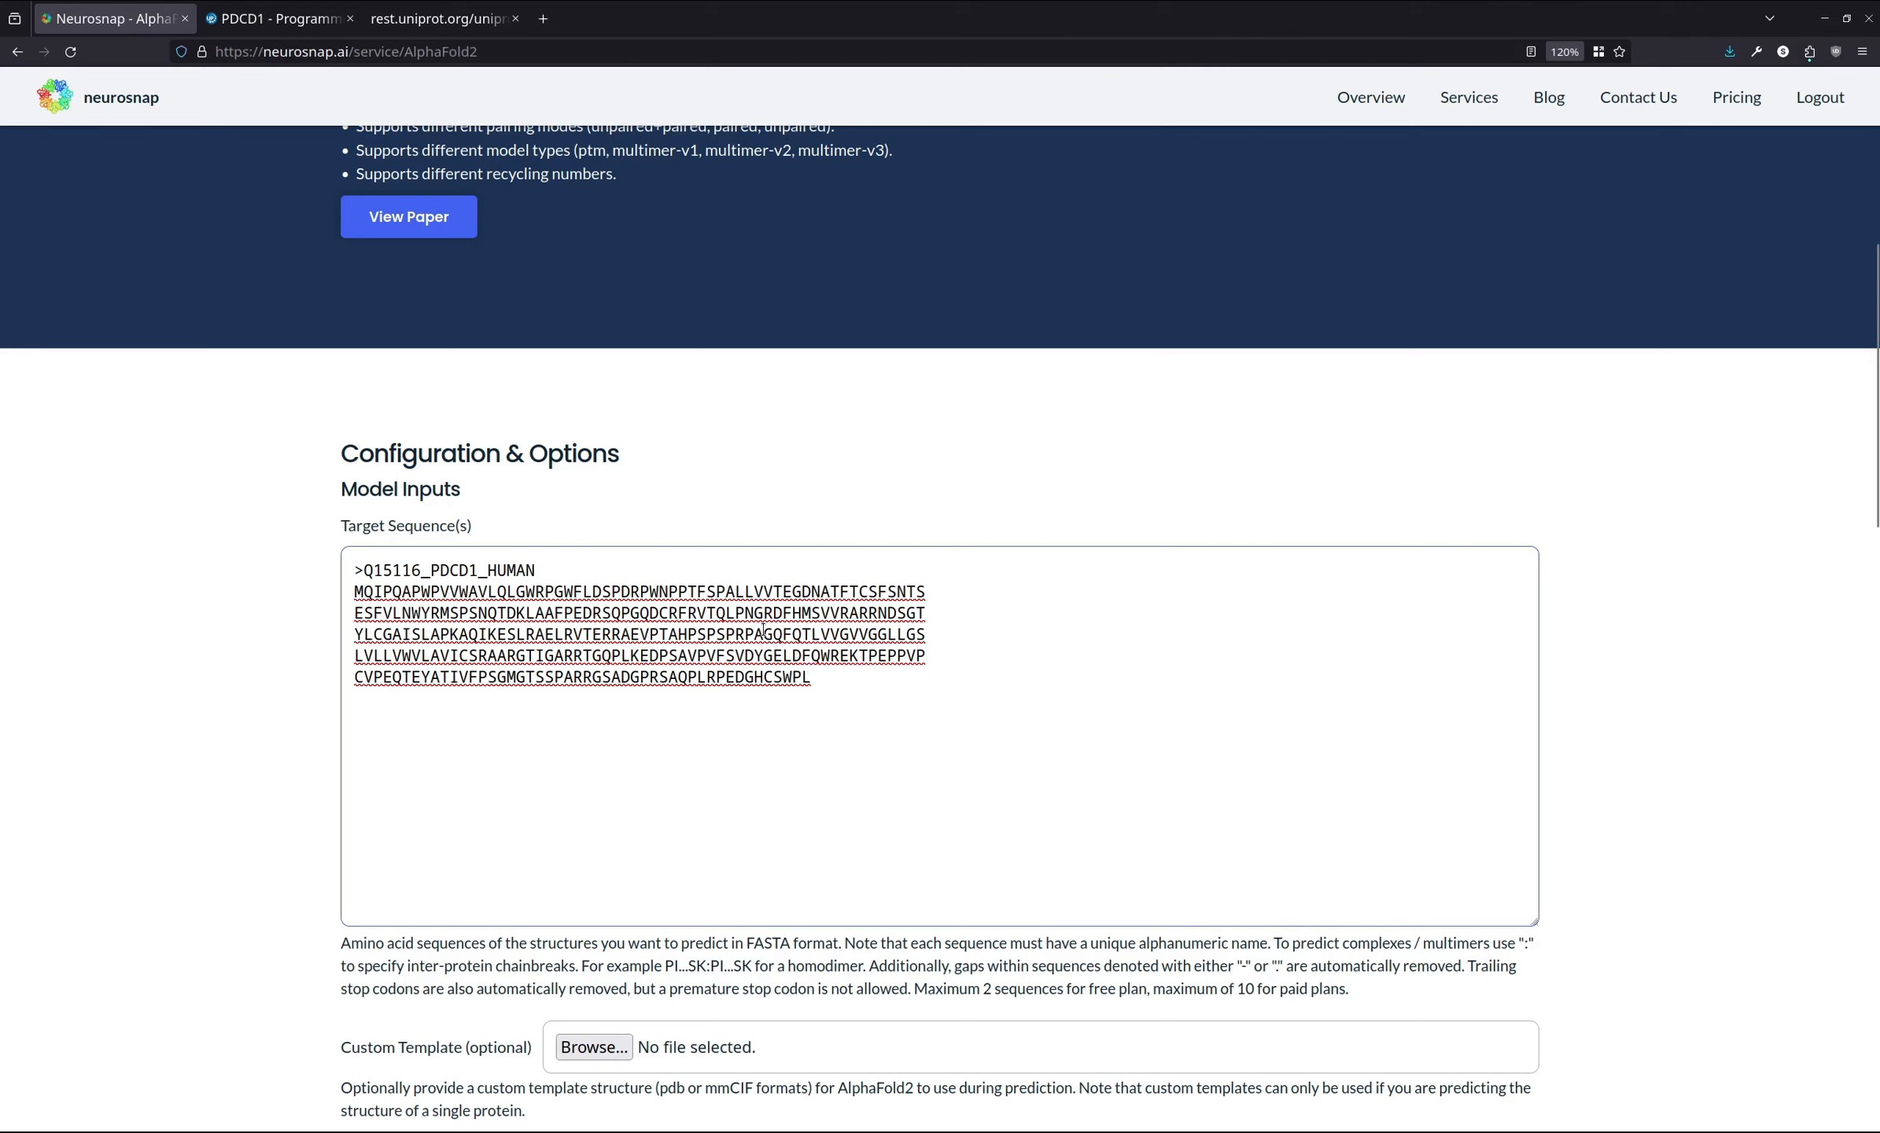
# - Append a colon chainbreak after the PDCD1 sequence and paste the peptide sequence EERLRRLREAAGSLQGQPLSTIEARLRALSAELEA
pyautogui.write(':')
pyautogui.hotkey('shift', 'Left')
pyautogui.press('Right')
pyautogui.write('EERLRRLREAAGSLQGQPLSTIEARLRALSAELEA')
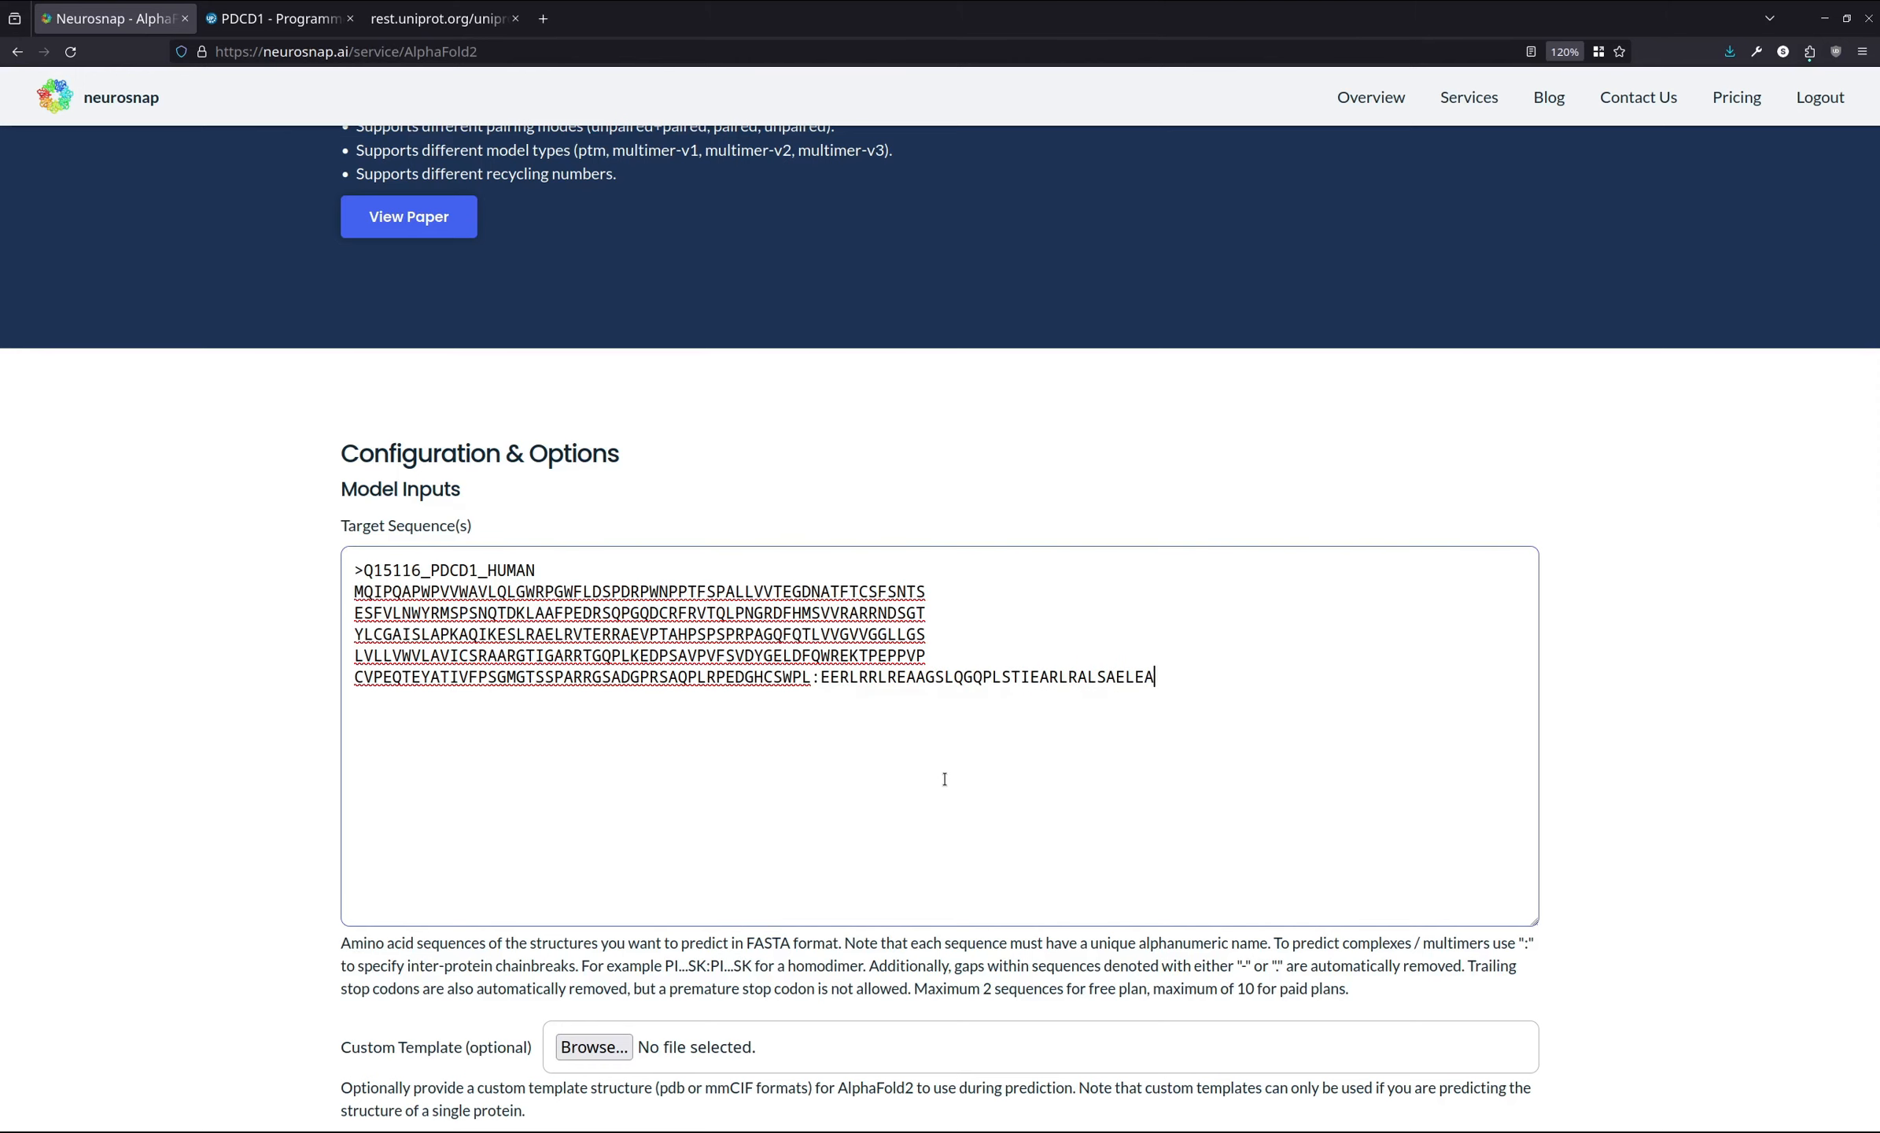
# - Set the Template Mode to pdb70
pyautogui.scroll(-5, 102, 639)
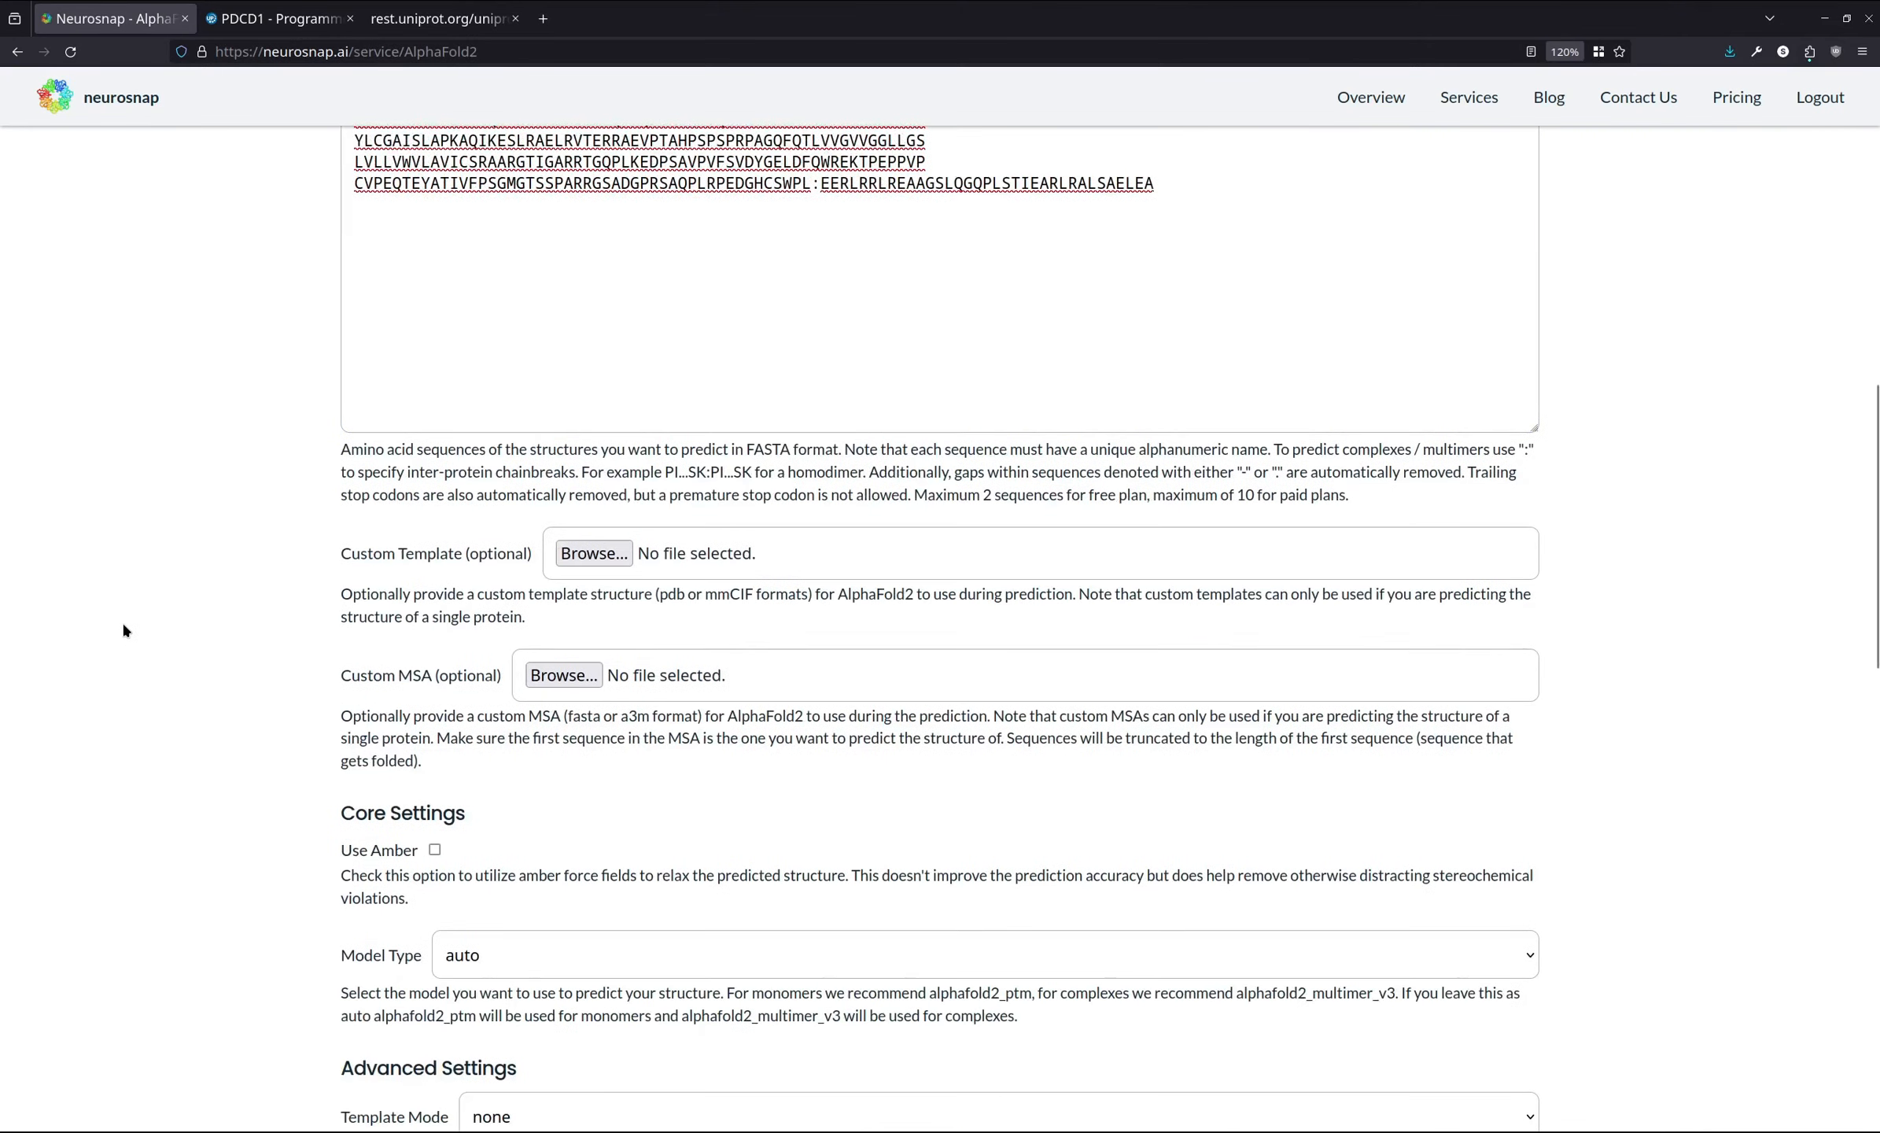
pyautogui.scroll(-5, 123, 631)
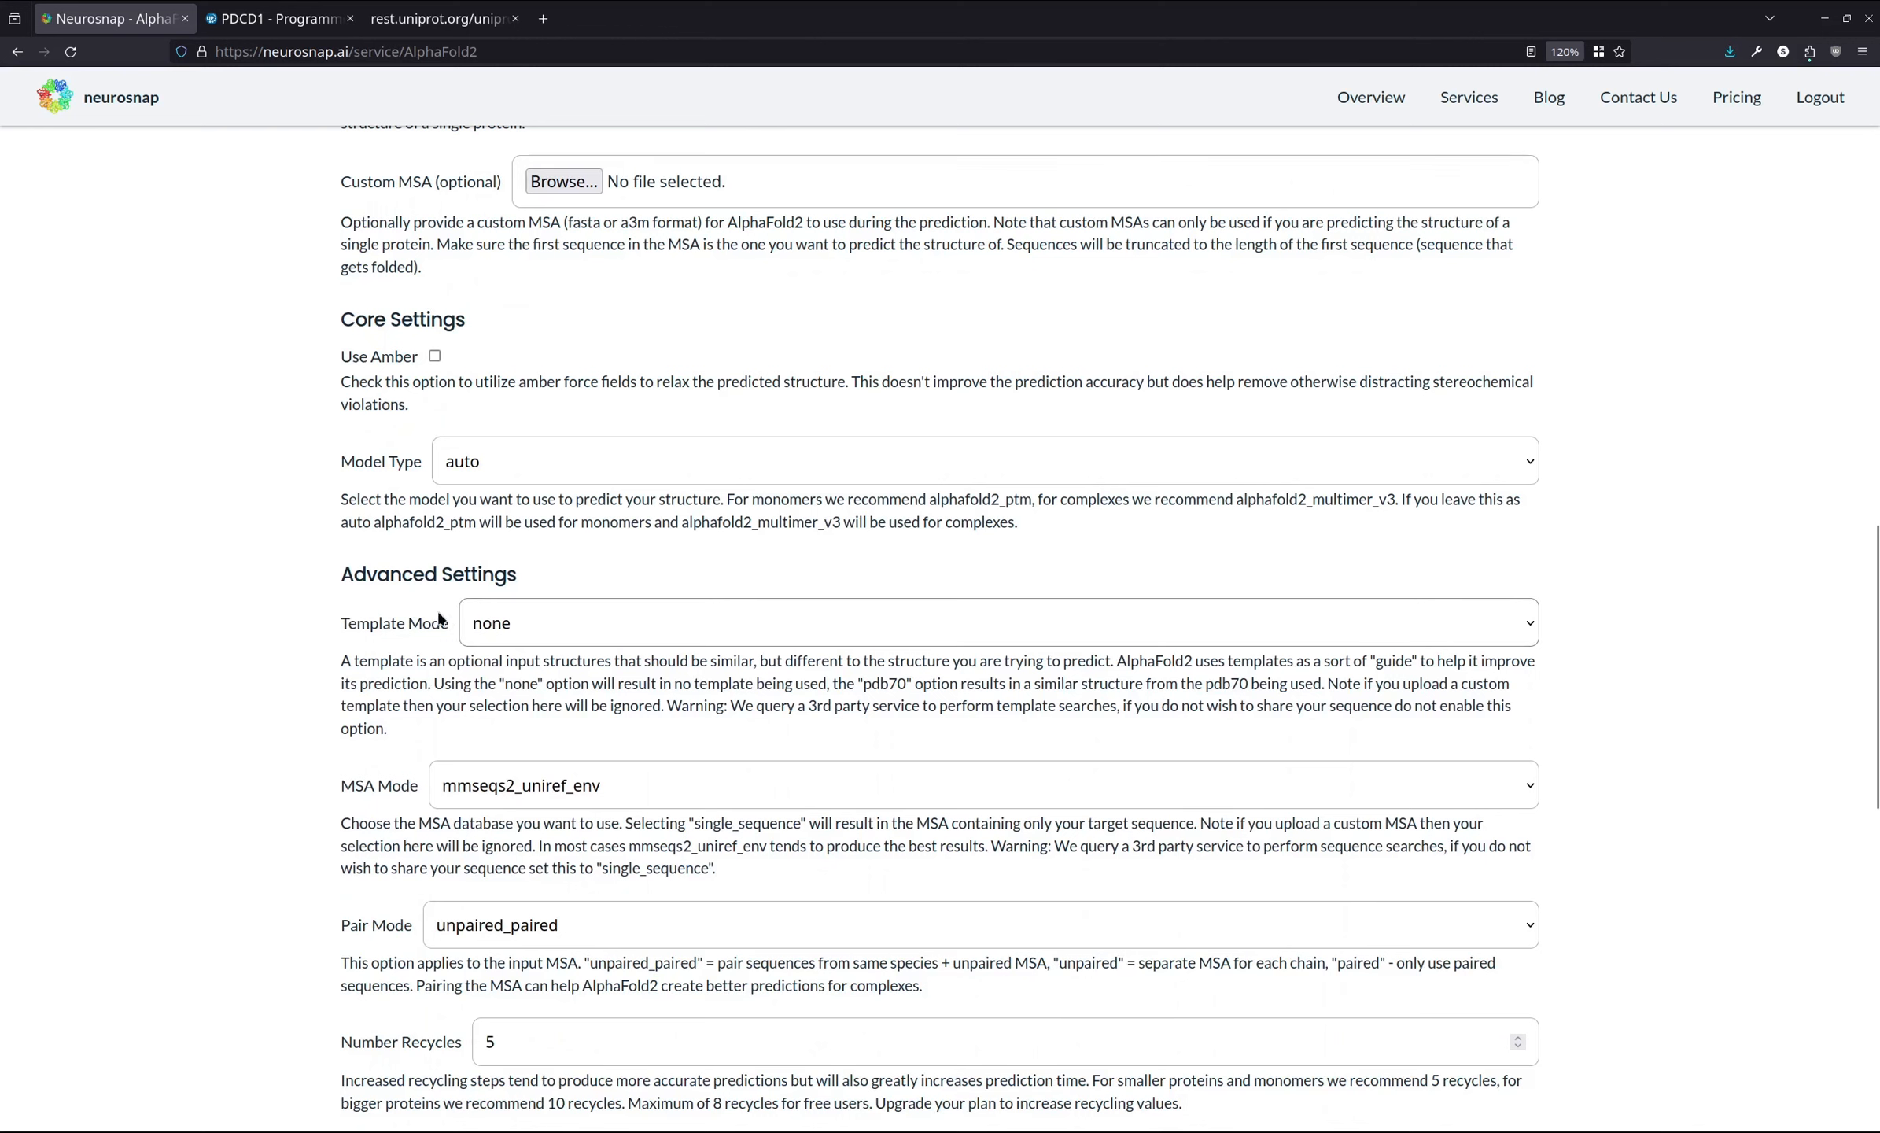
pyautogui.click(530, 681)
# - Highlight the PDCD1 sequence lines in the target sequence box
pyautogui.scroll(8, 345, 595)
pyautogui.tripleClick(424, 347)
pyautogui.moveTo(425, 346); pyautogui.dragTo(594, 425)
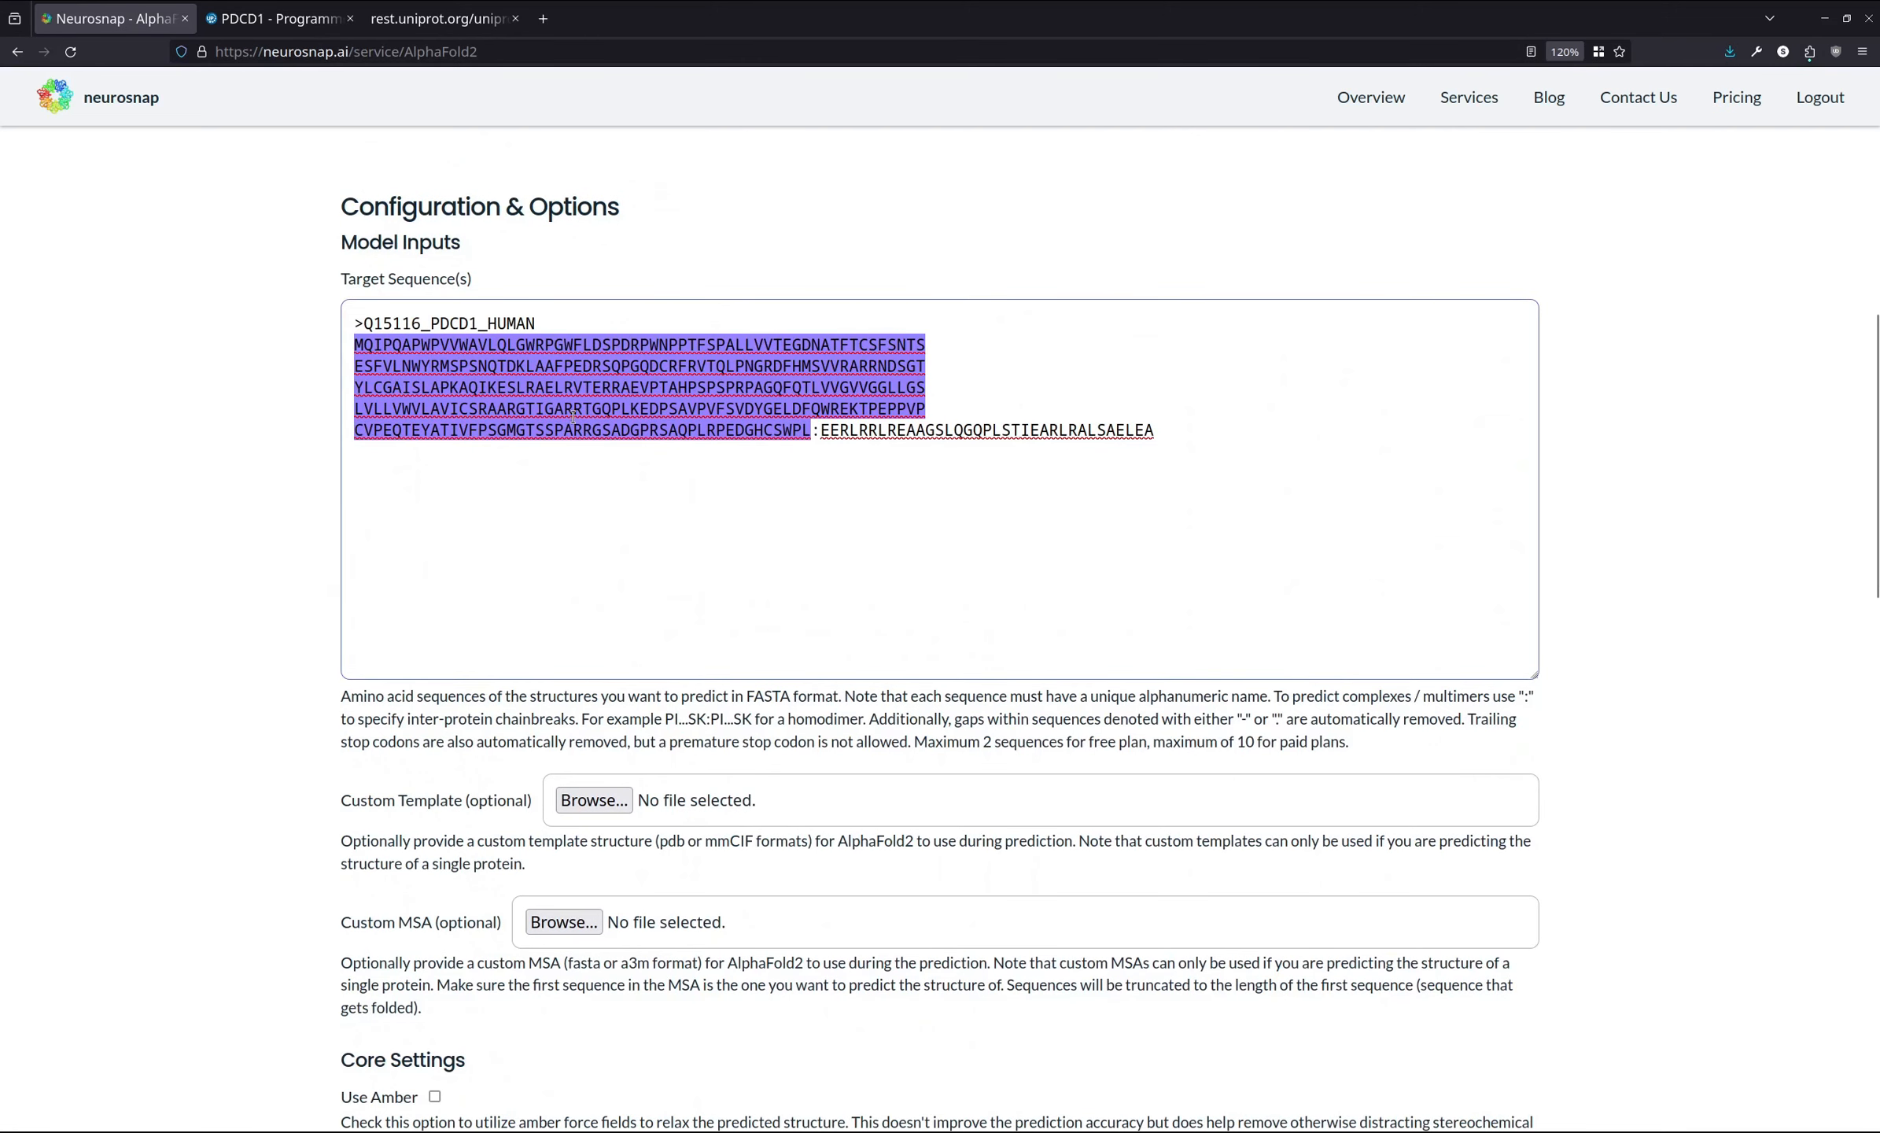
# - Set the Number Recycles to 10
pyautogui.scroll(-5, 450, 433)
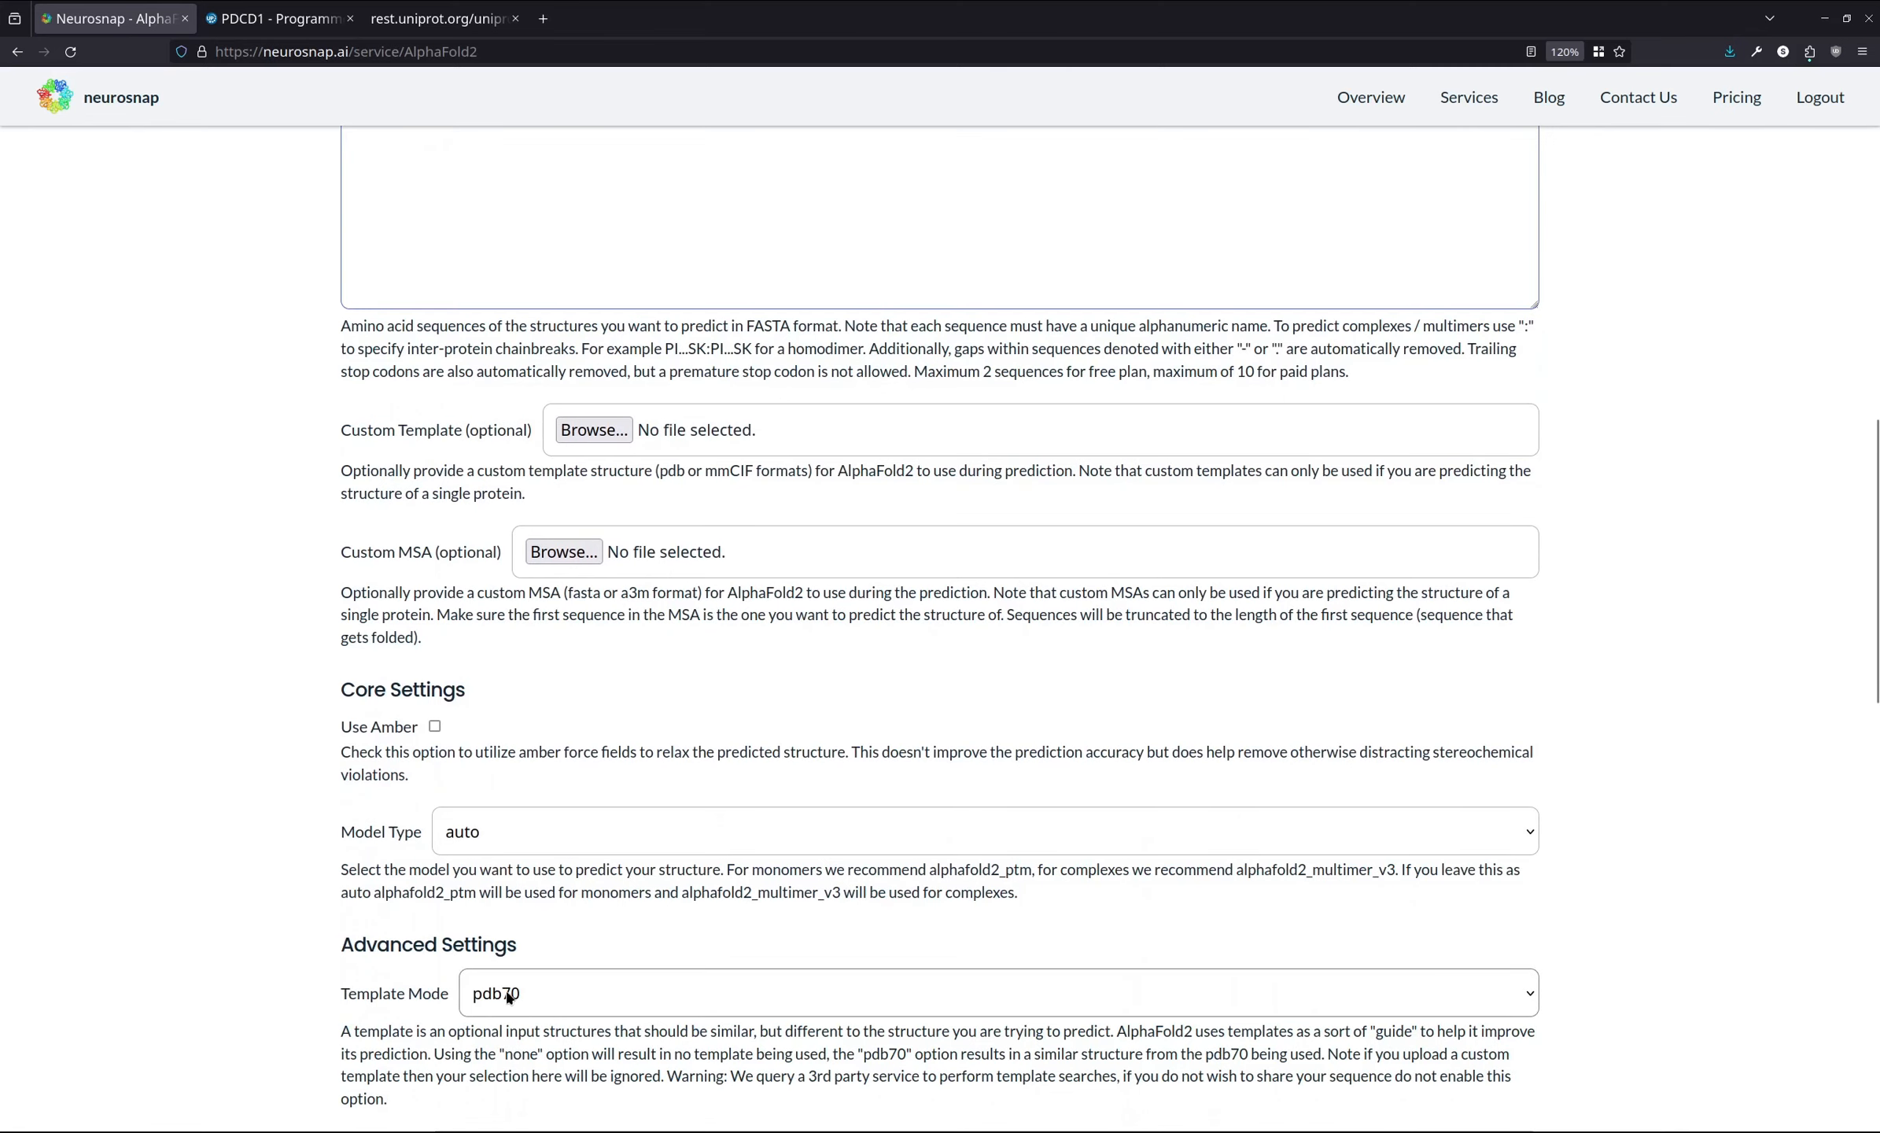
pyautogui.scroll(3, 153, 823)
pyautogui.scroll(-3, 161, 810)
pyautogui.scroll(-10, 173, 786)
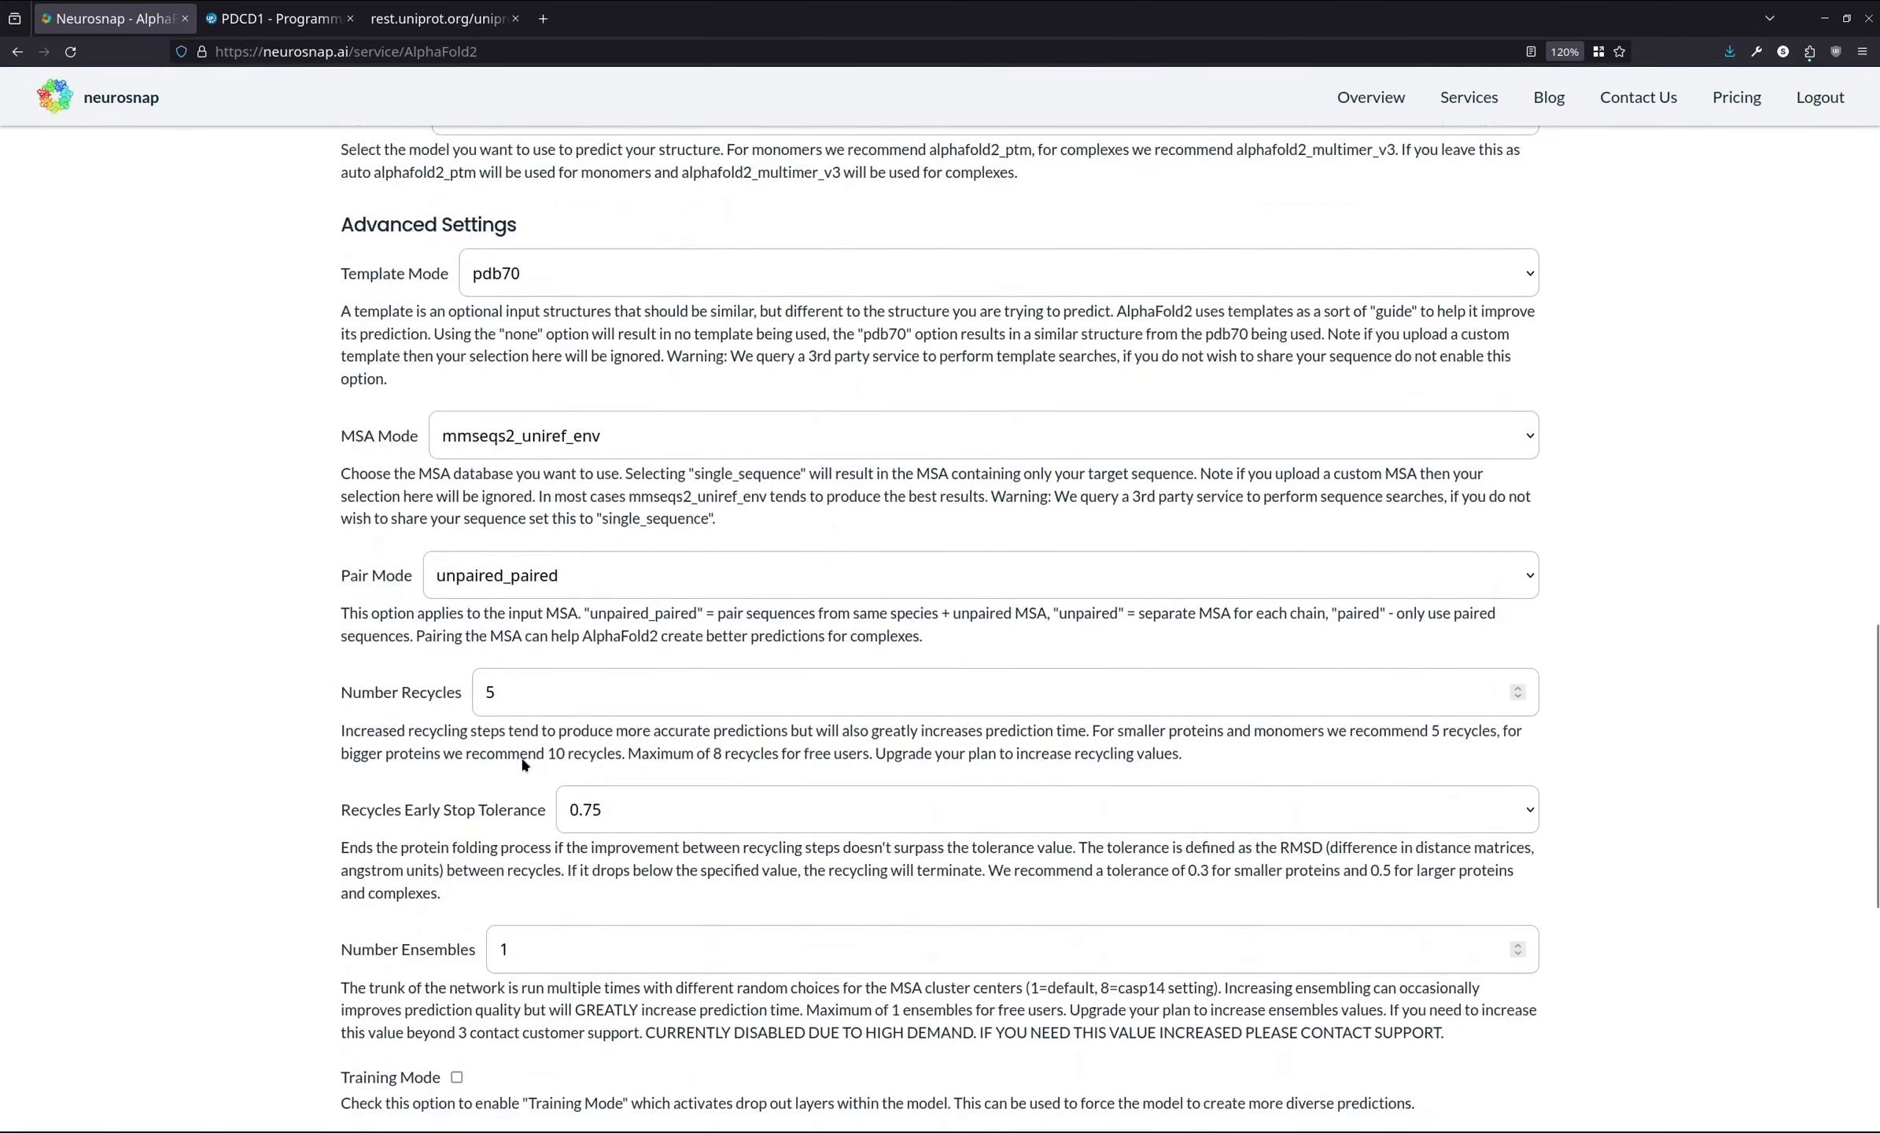
pyautogui.click(540, 674)
pyautogui.press('BackSpace')
pyautogui.write('10')
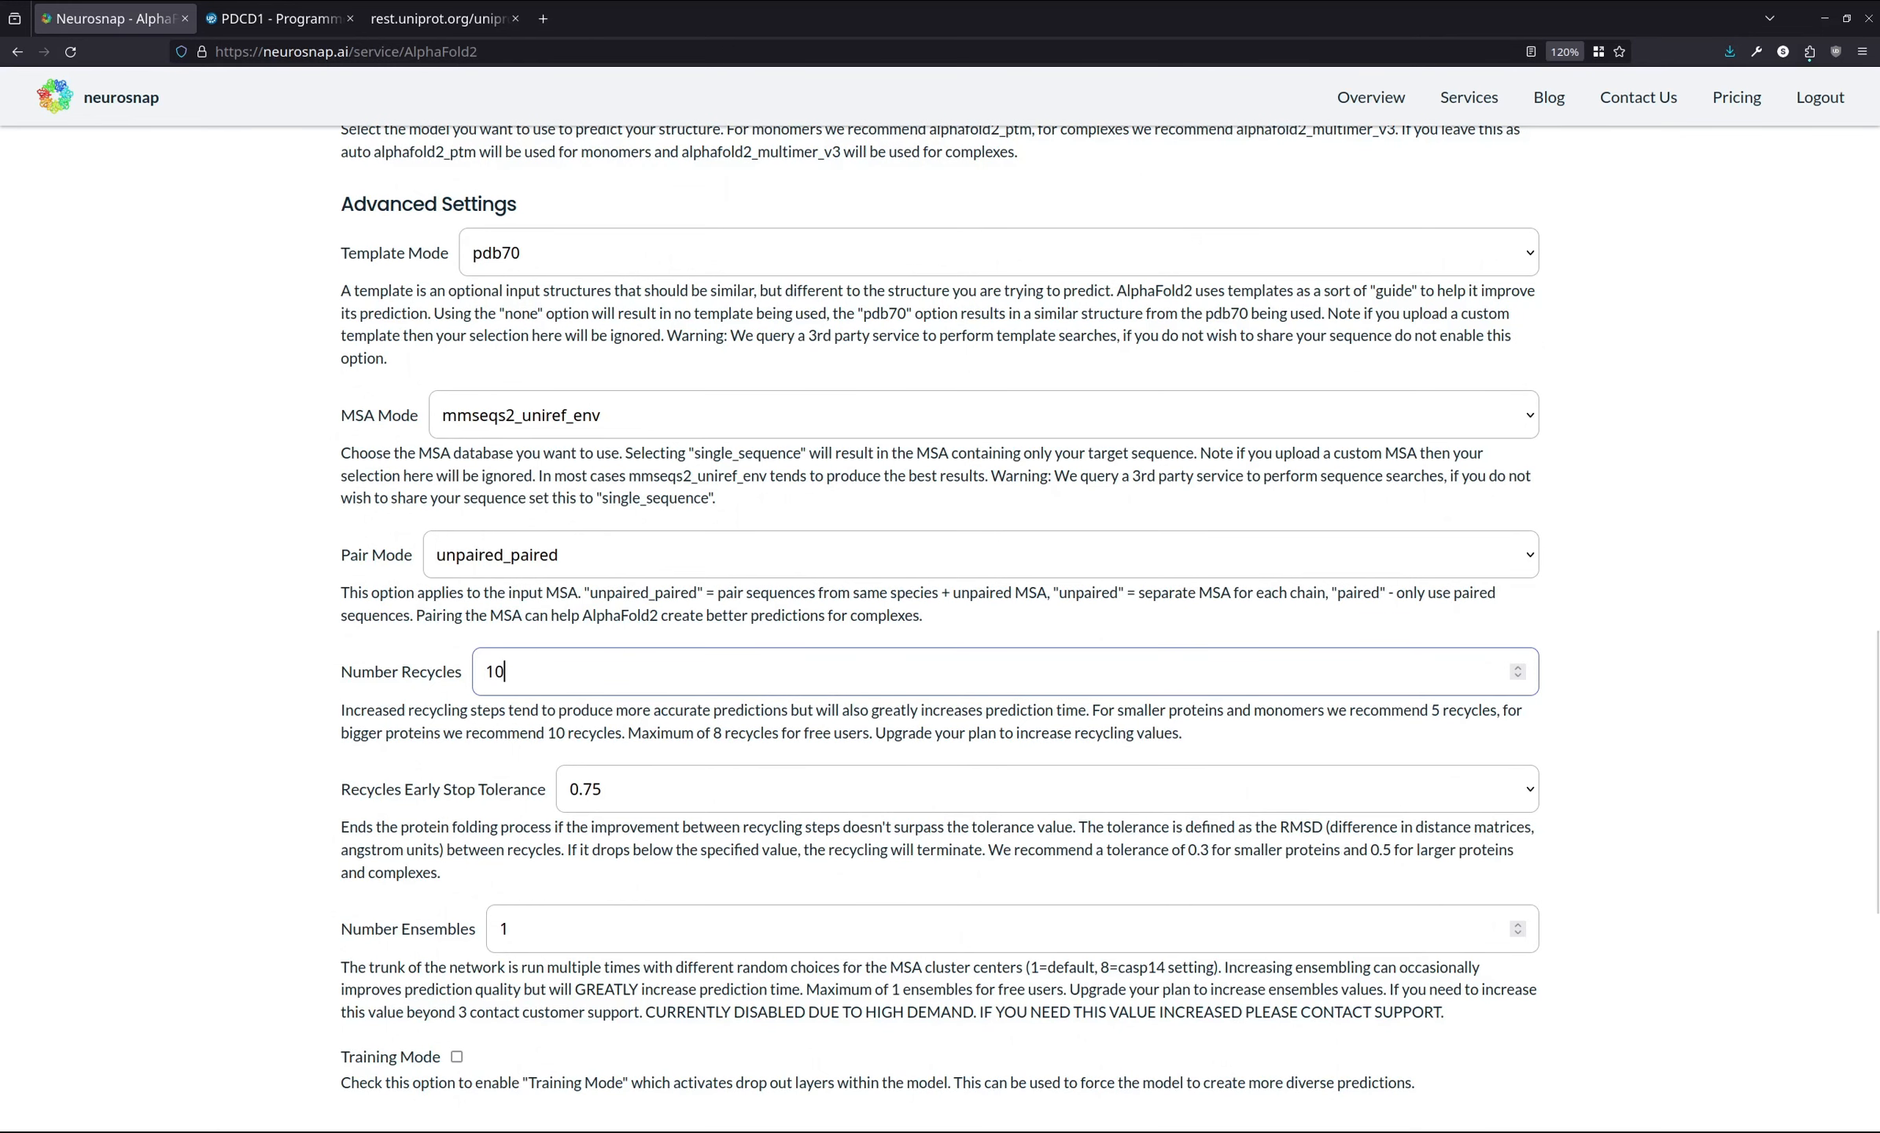
# - Set the Recycles Early Stop Tolerance to 0.3
pyautogui.scroll(-3, 612, 669)
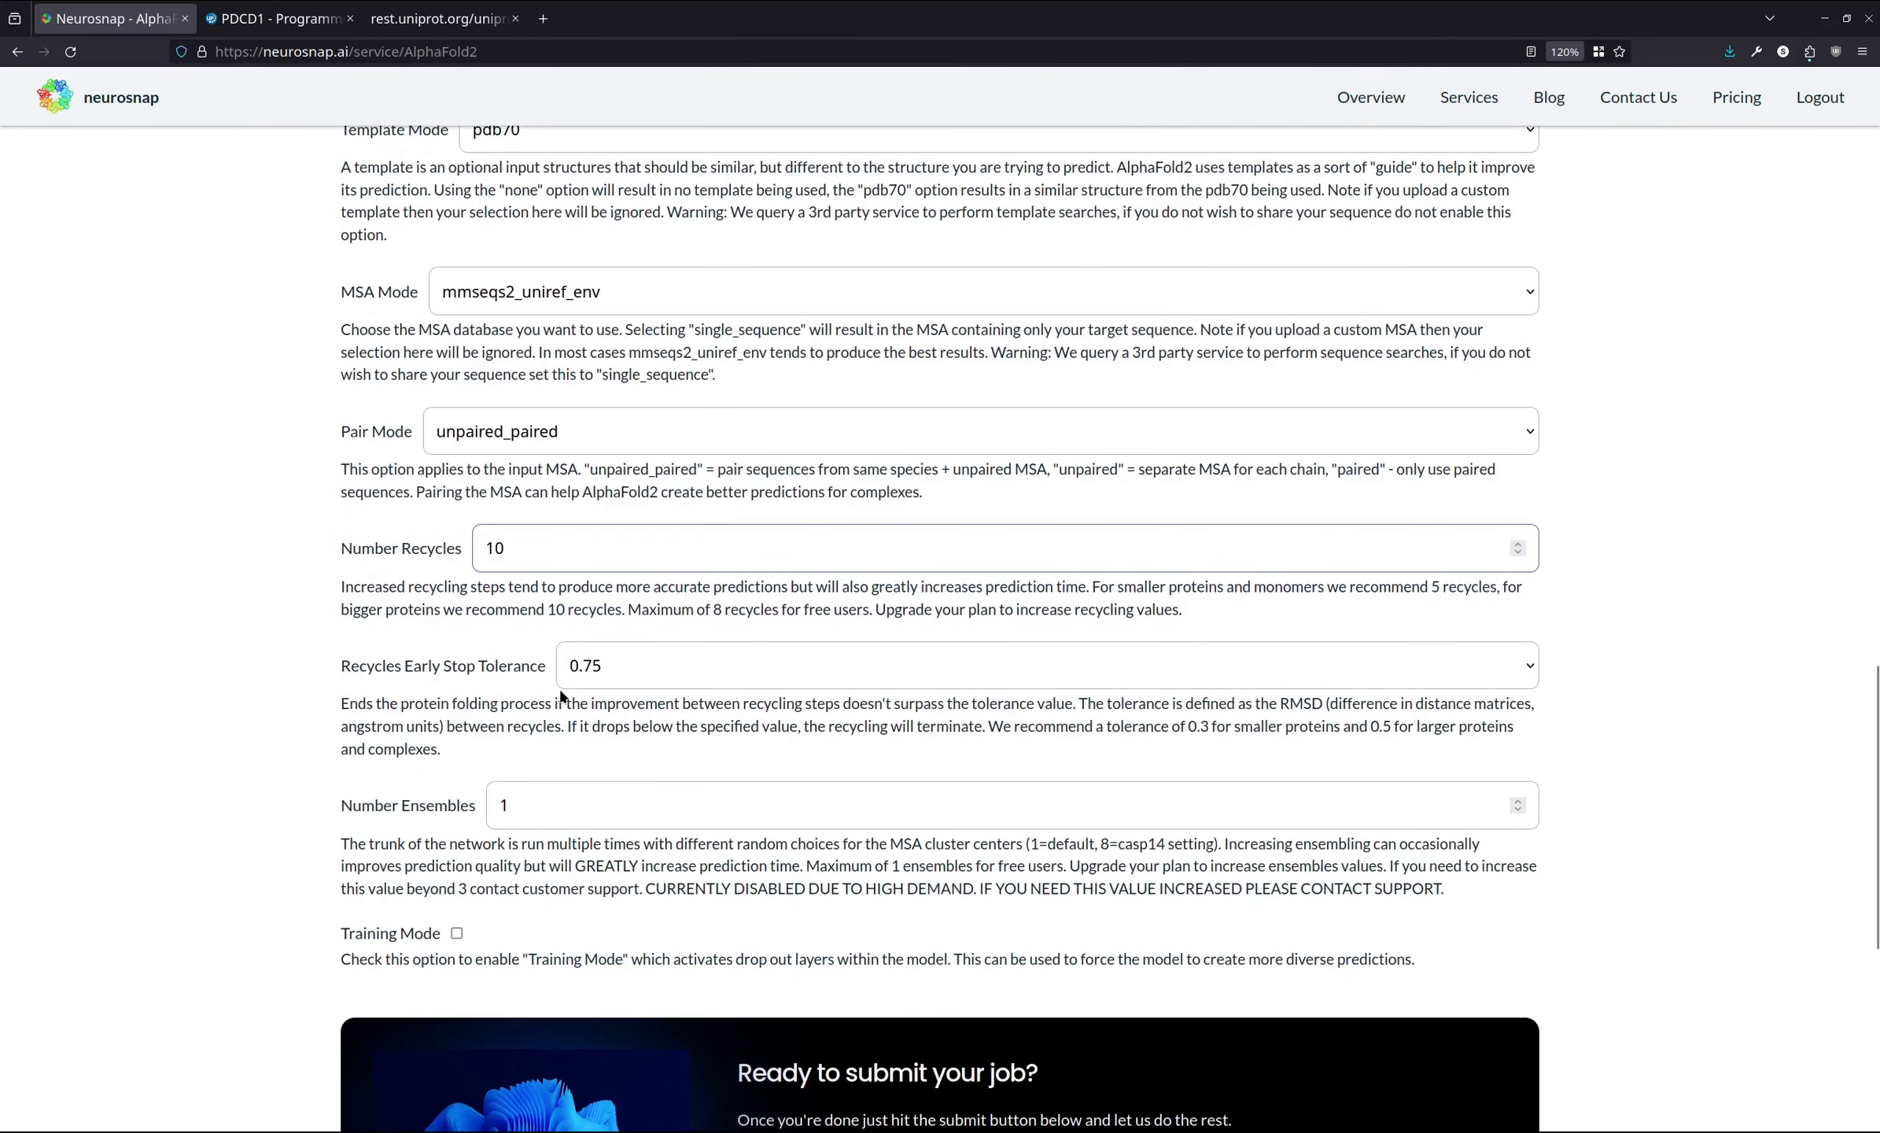
pyautogui.click(596, 776)
pyautogui.click(601, 808)
# - Submit the AlphaFold2 job
pyautogui.scroll(-3, 288, 674)
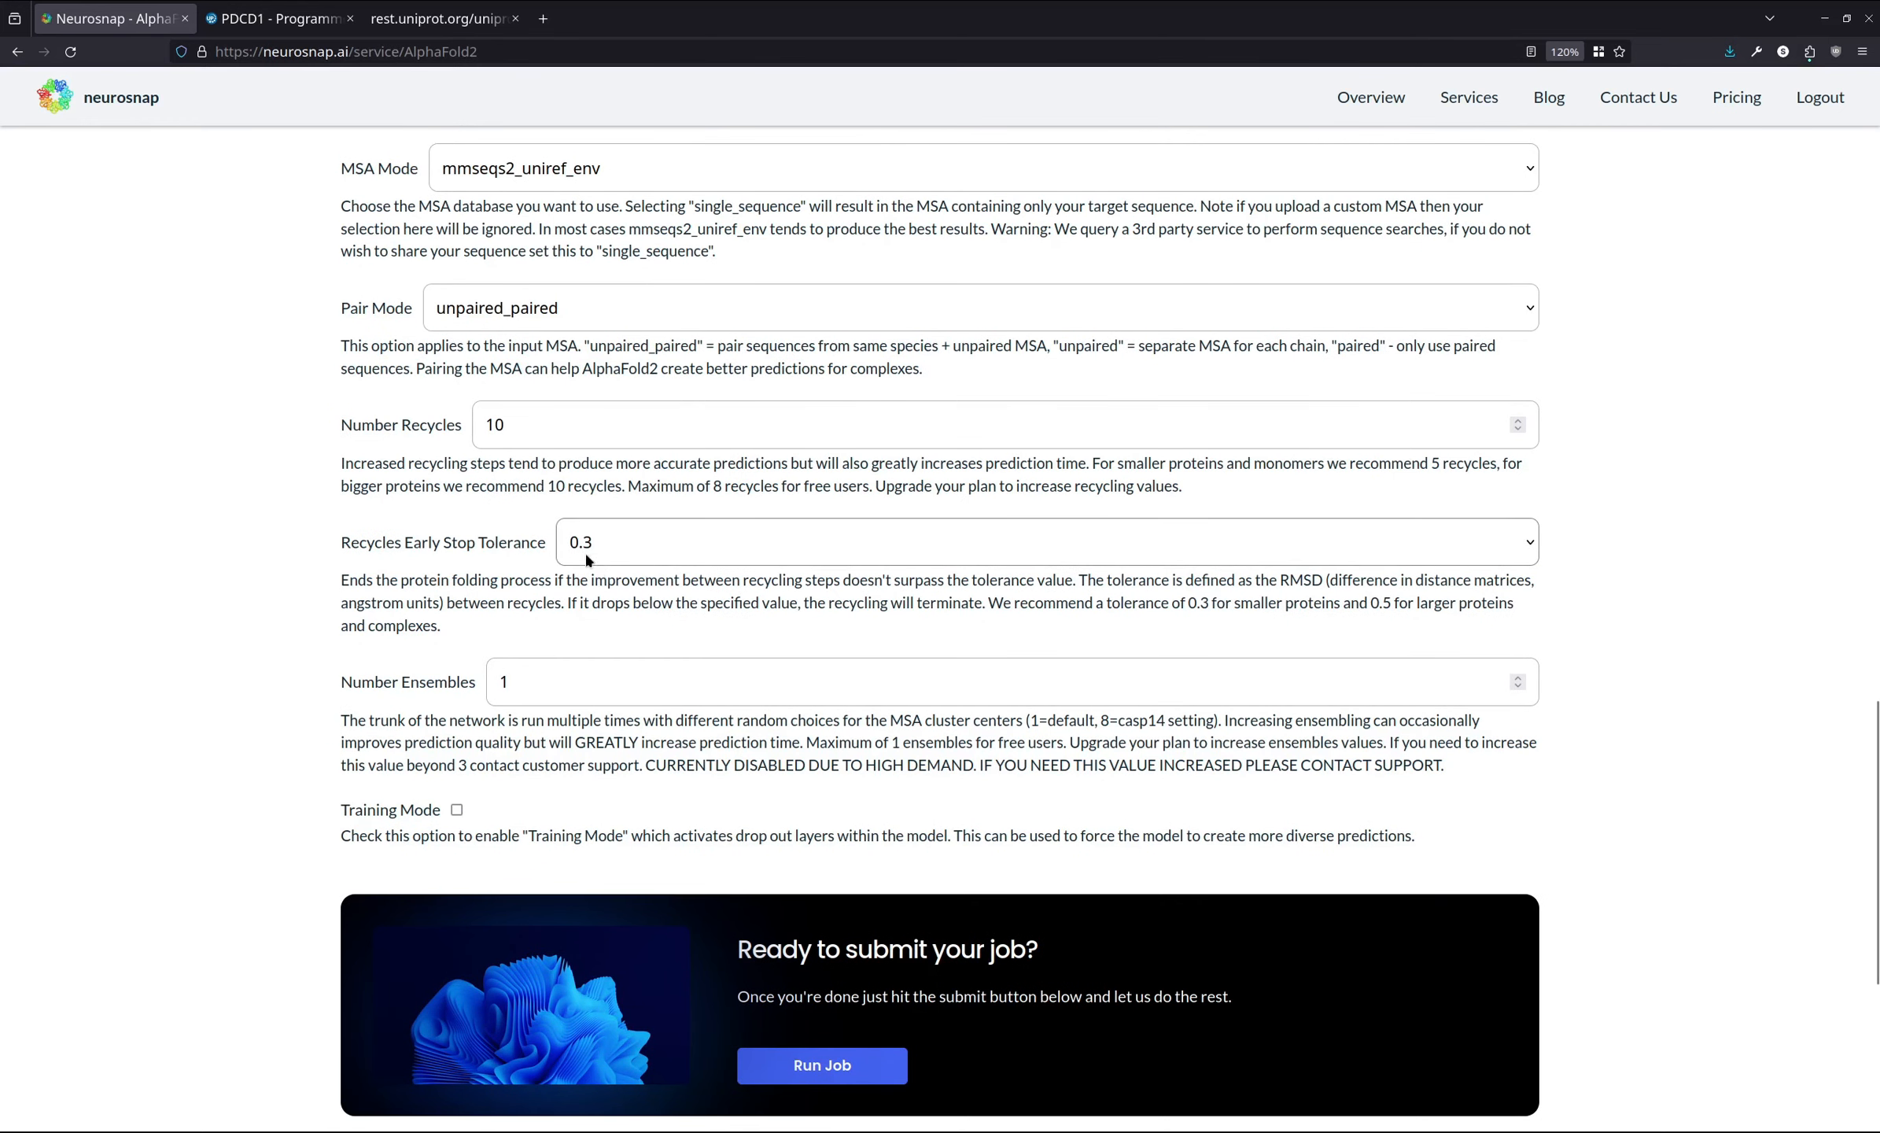
pyautogui.scroll(-3, 492, 621)
pyautogui.click(812, 940)
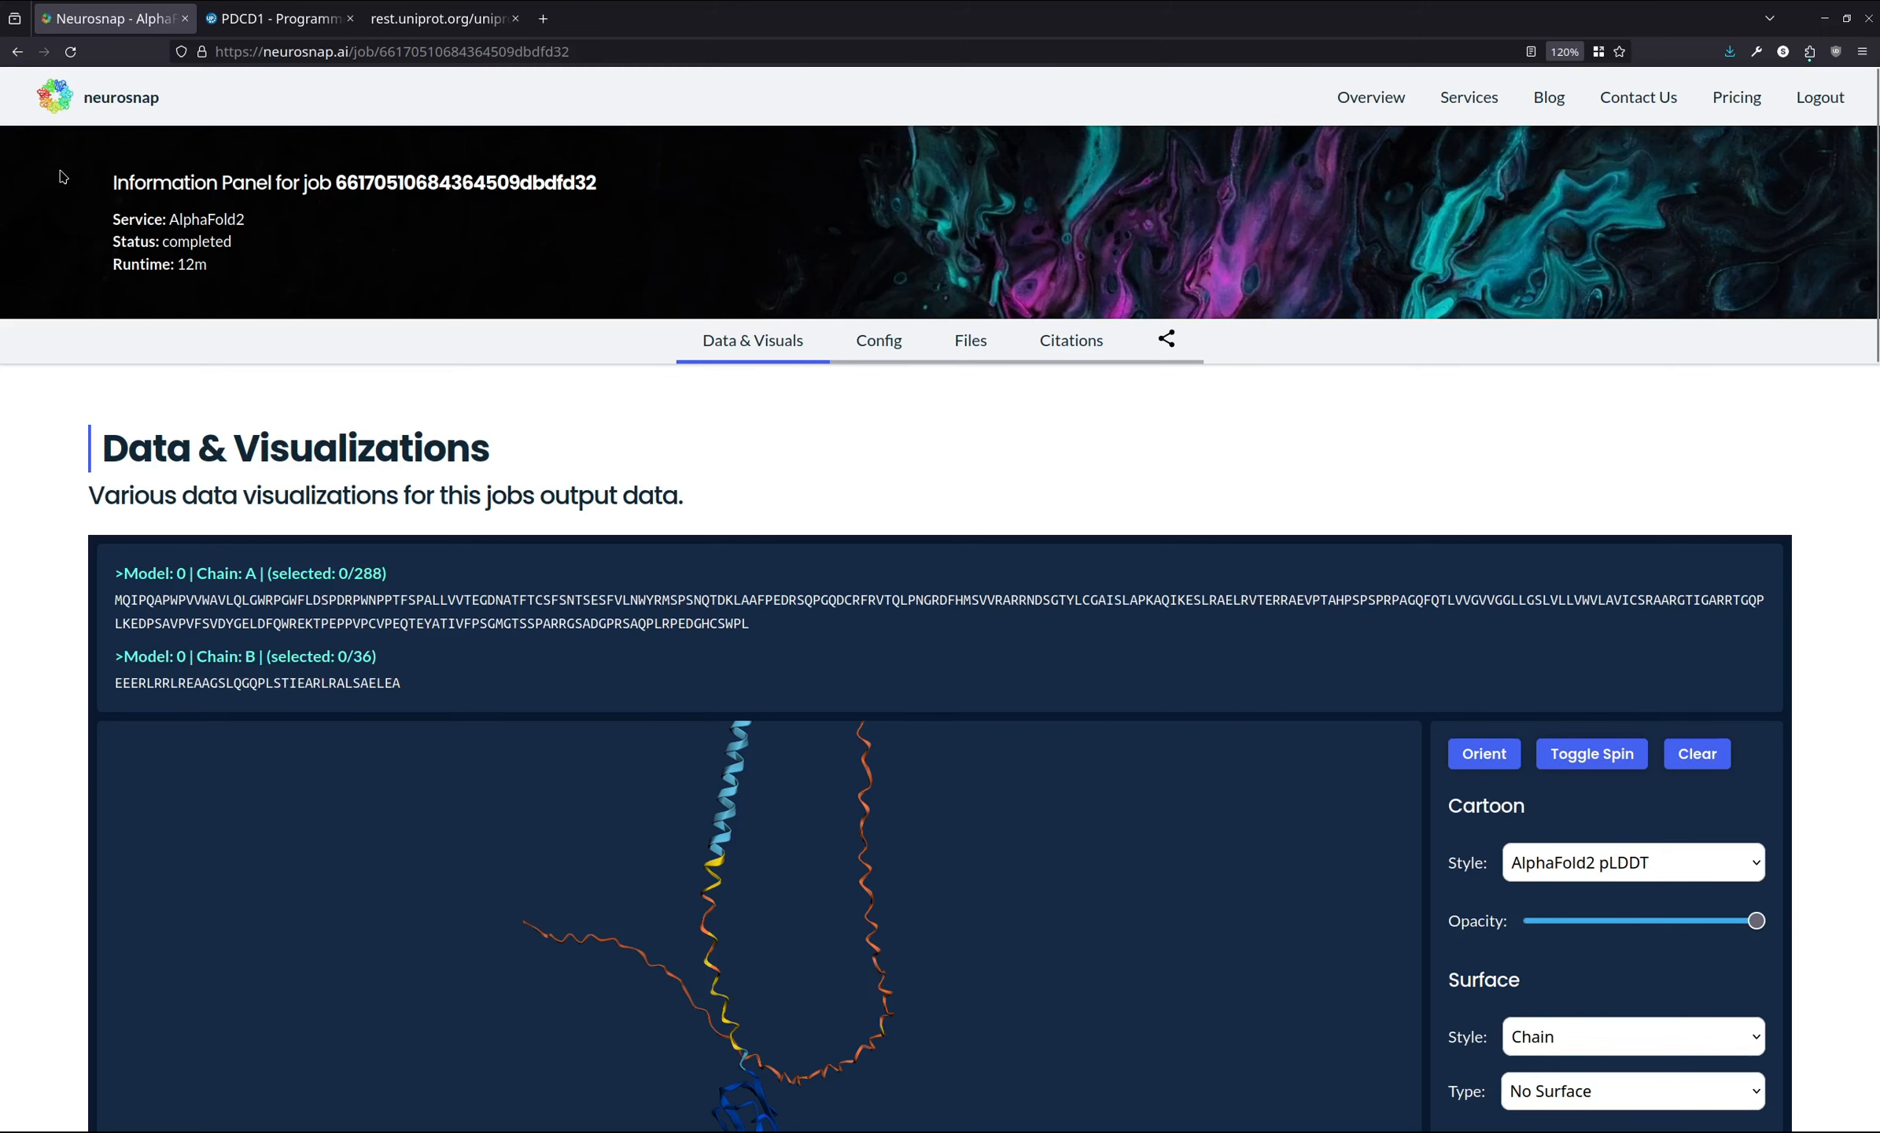
# - Rotate the predicted complex structure in the viewer to inspect it
pyautogui.scroll(-2, 3, 304)
pyautogui.scroll(-3, 3, 303)
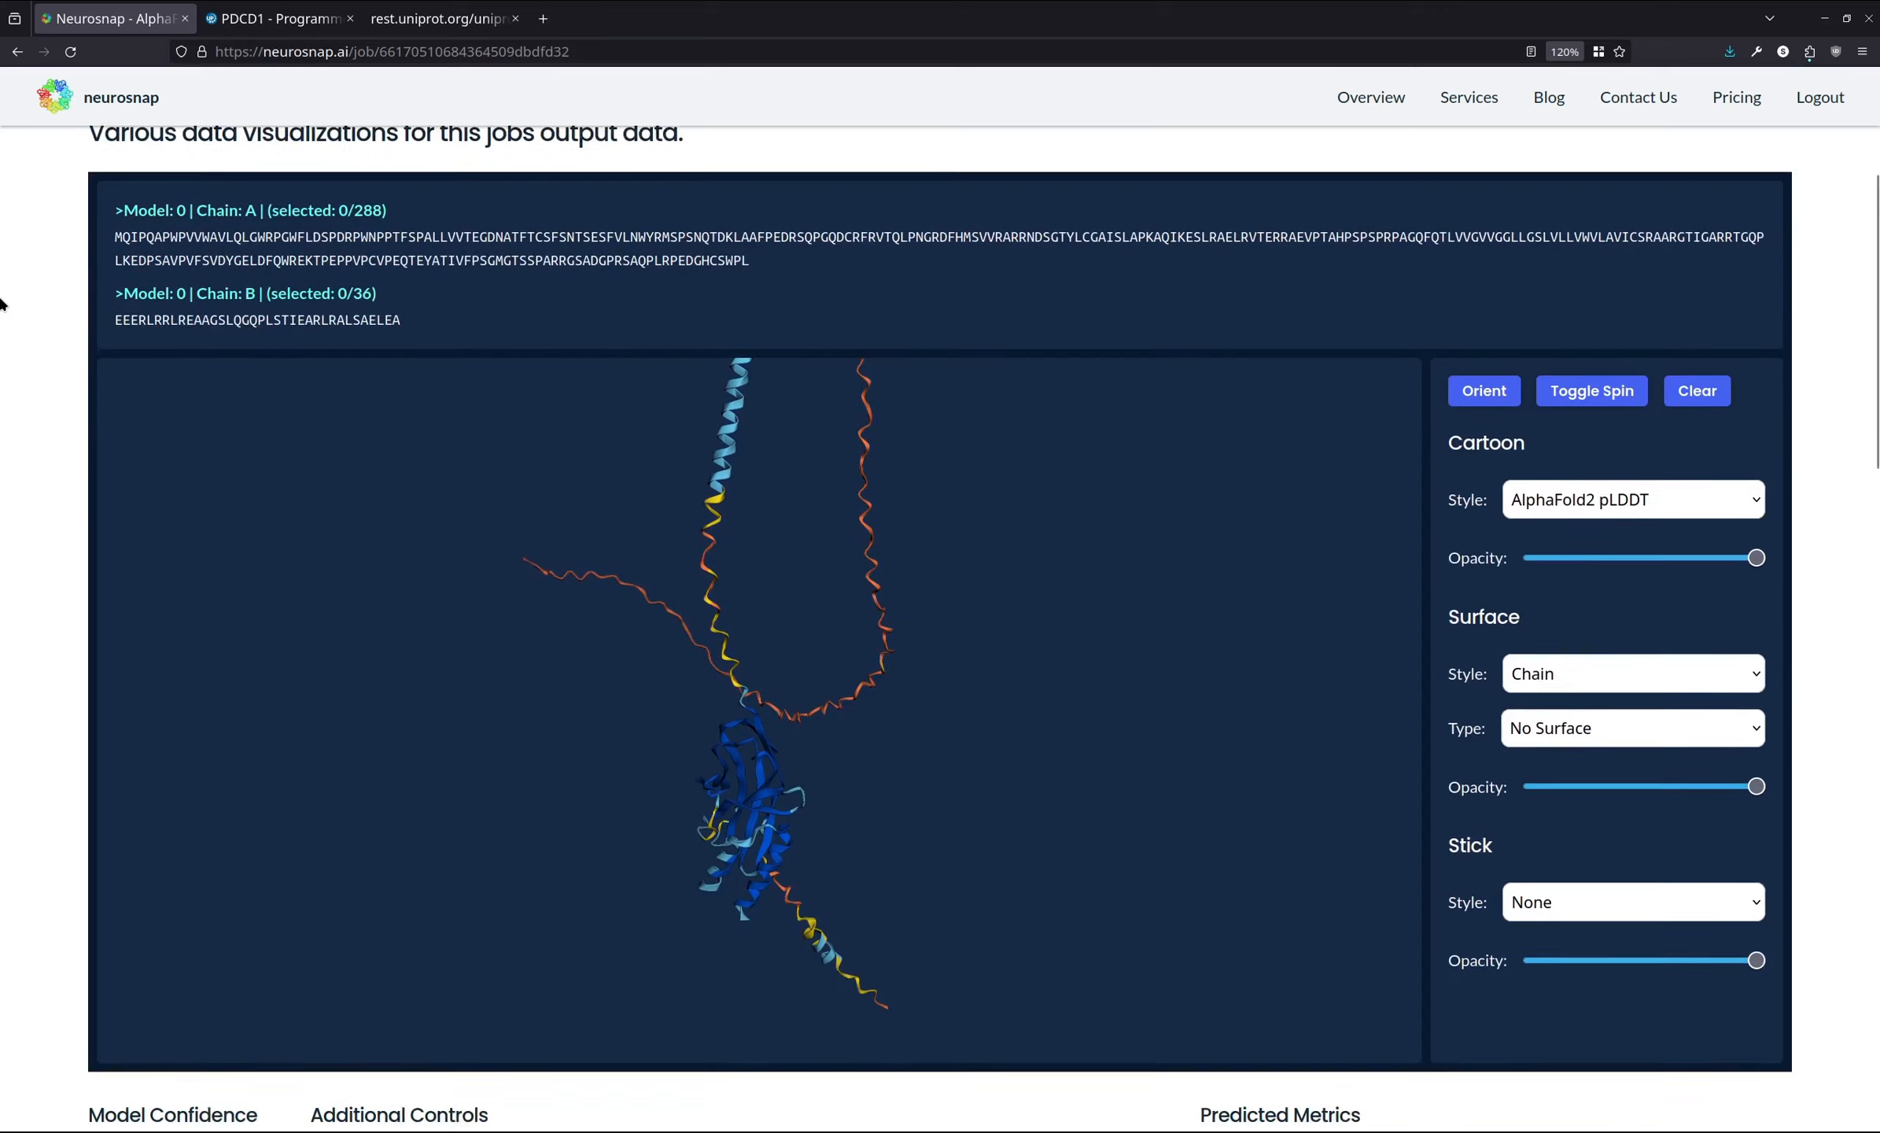
pyautogui.moveTo(485, 751); pyautogui.dragTo(1111, 758)
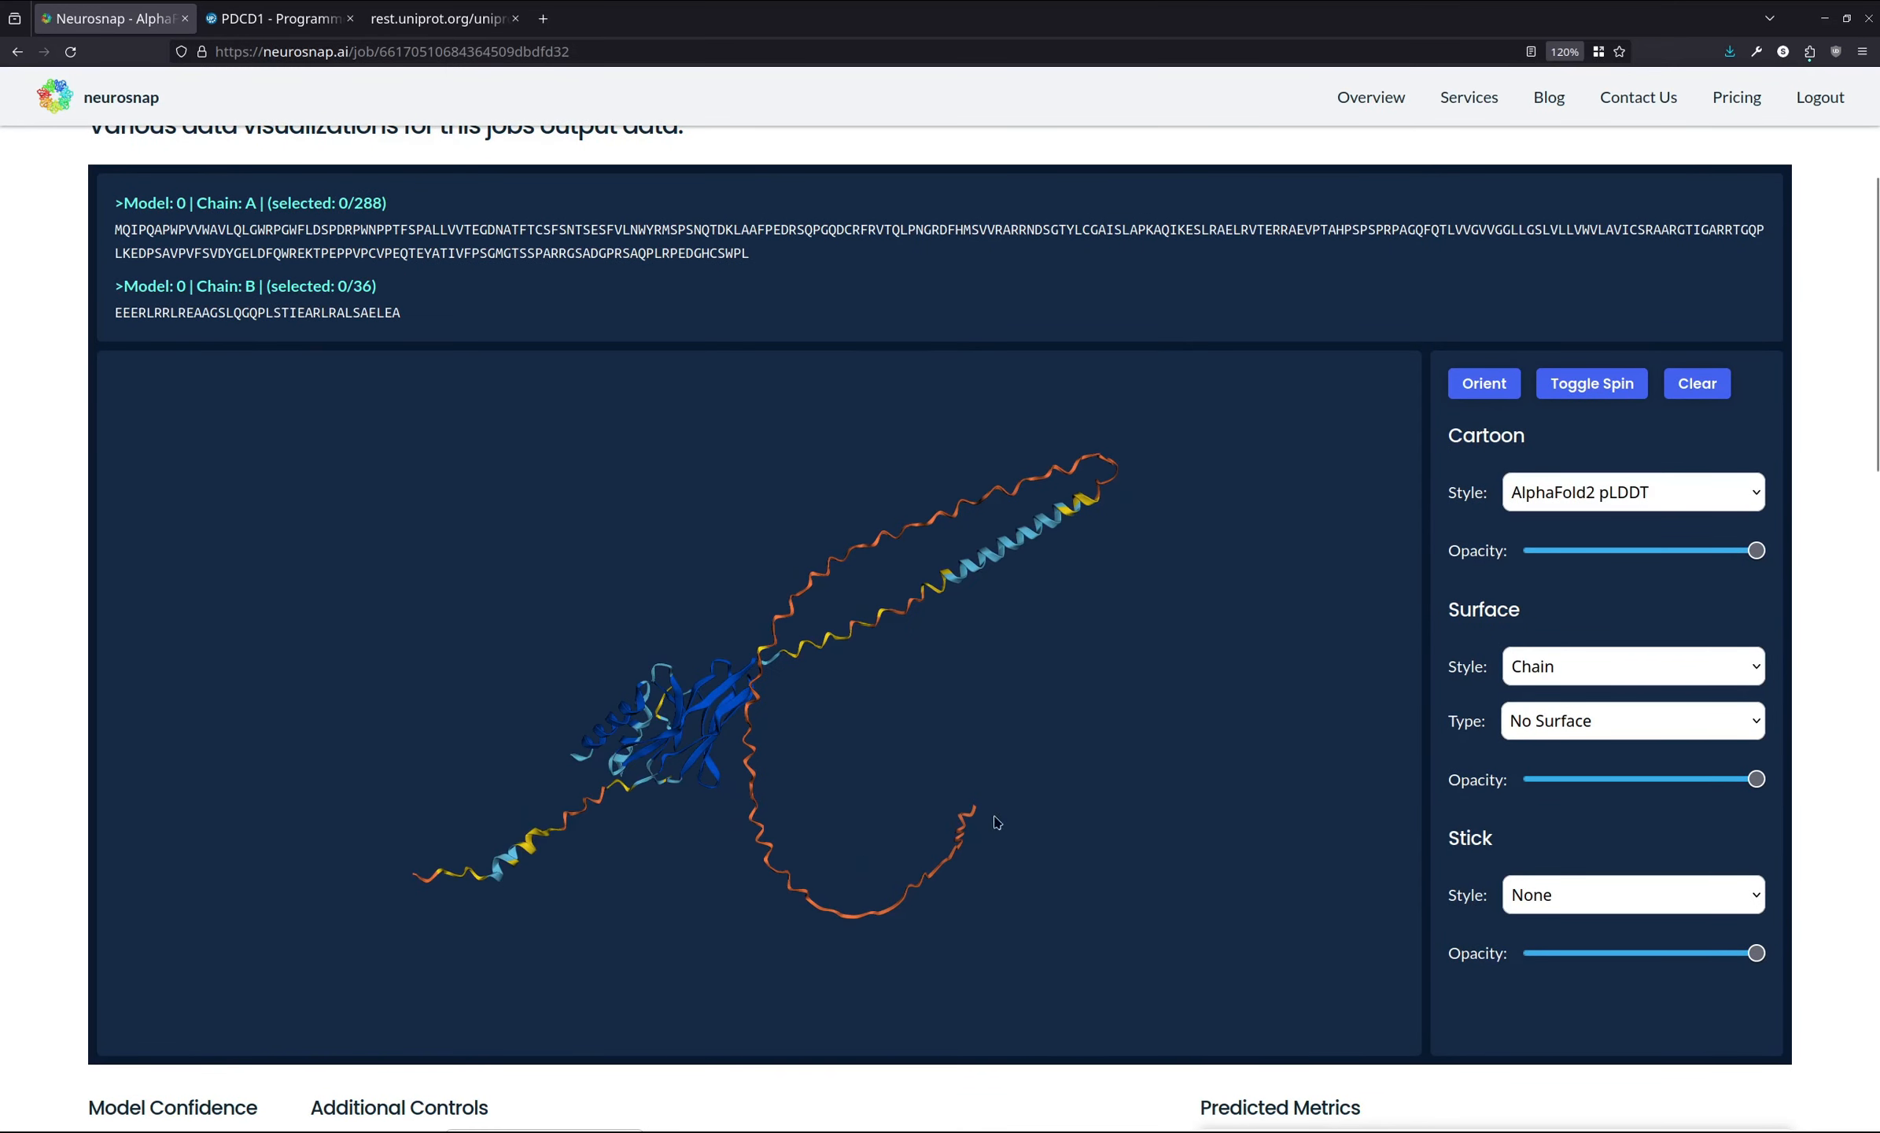
pyautogui.moveTo(749, 678); pyautogui.dragTo(814, 720)
pyautogui.moveTo(466, 853); pyautogui.dragTo(567, 811)
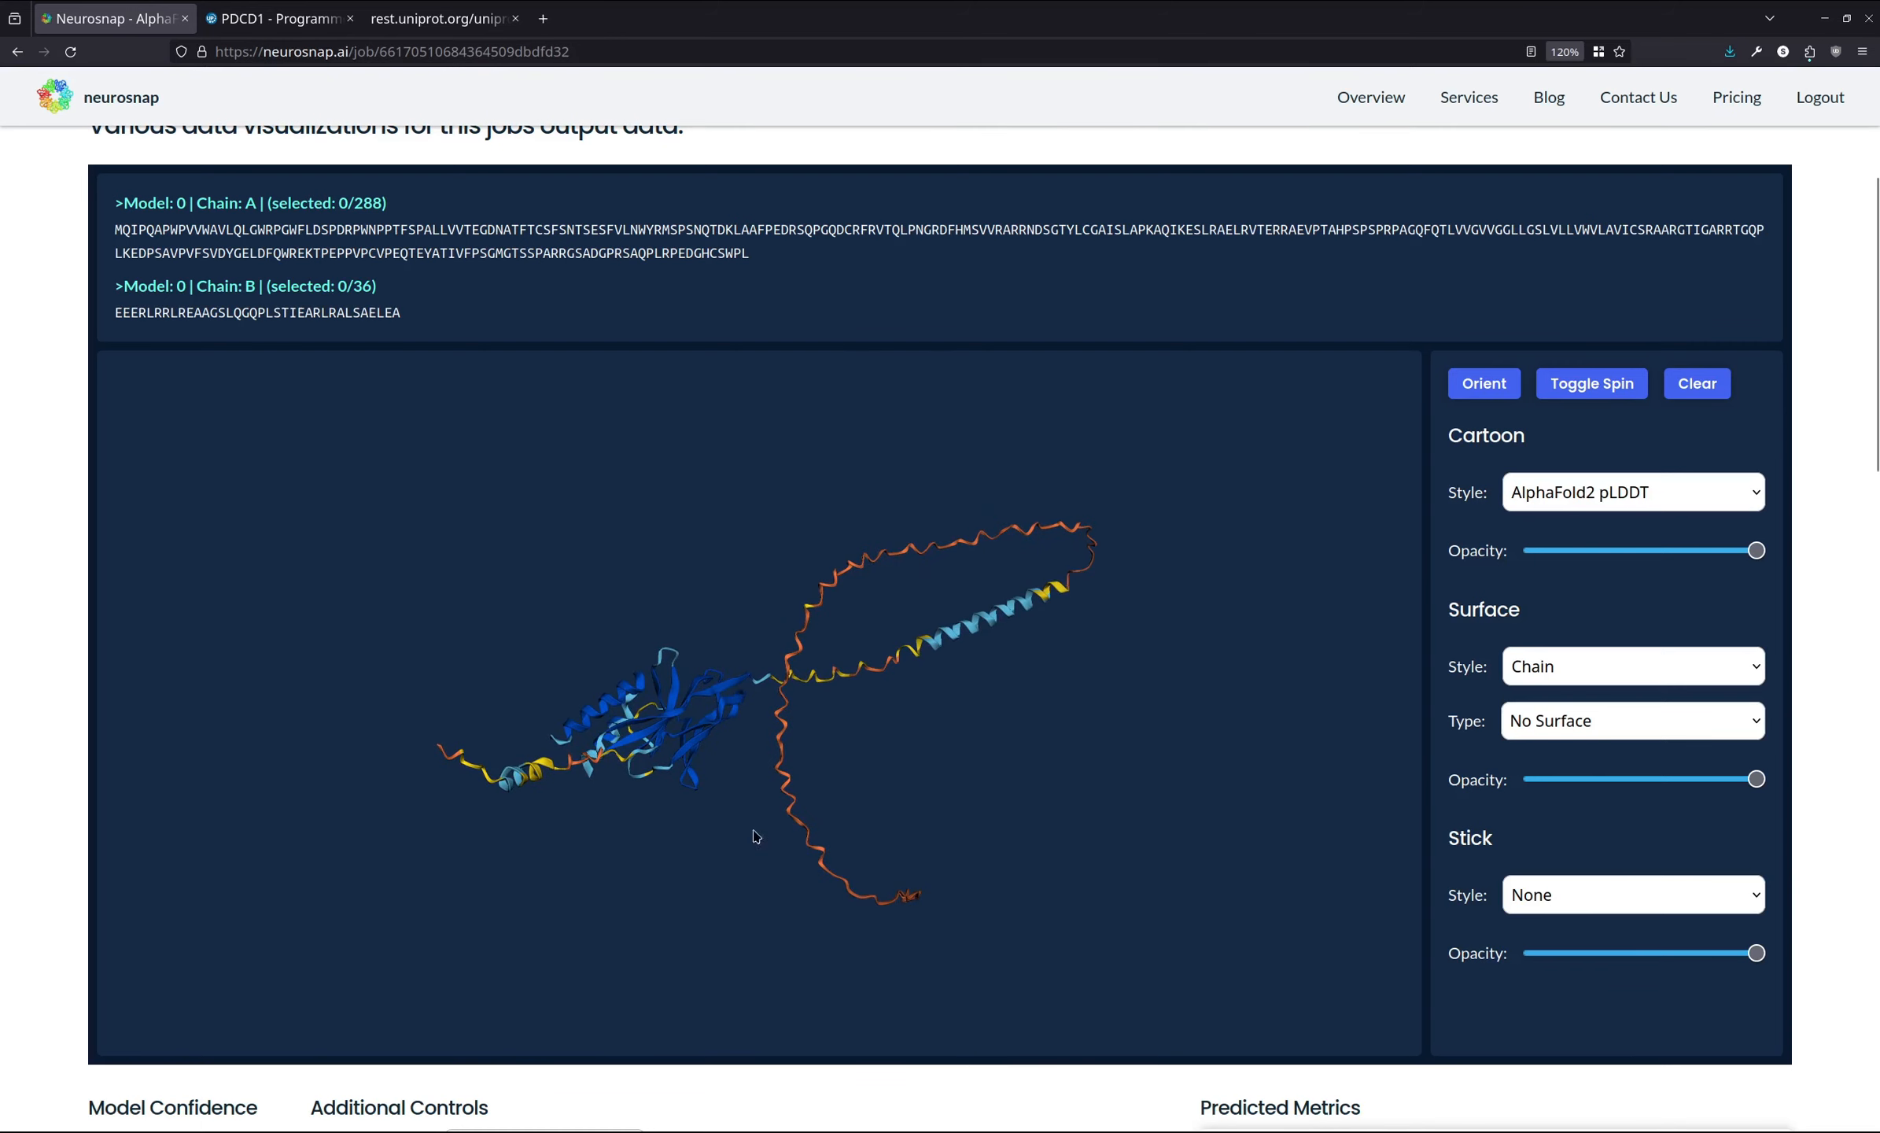
pyautogui.scroll(-3, 4, 667)
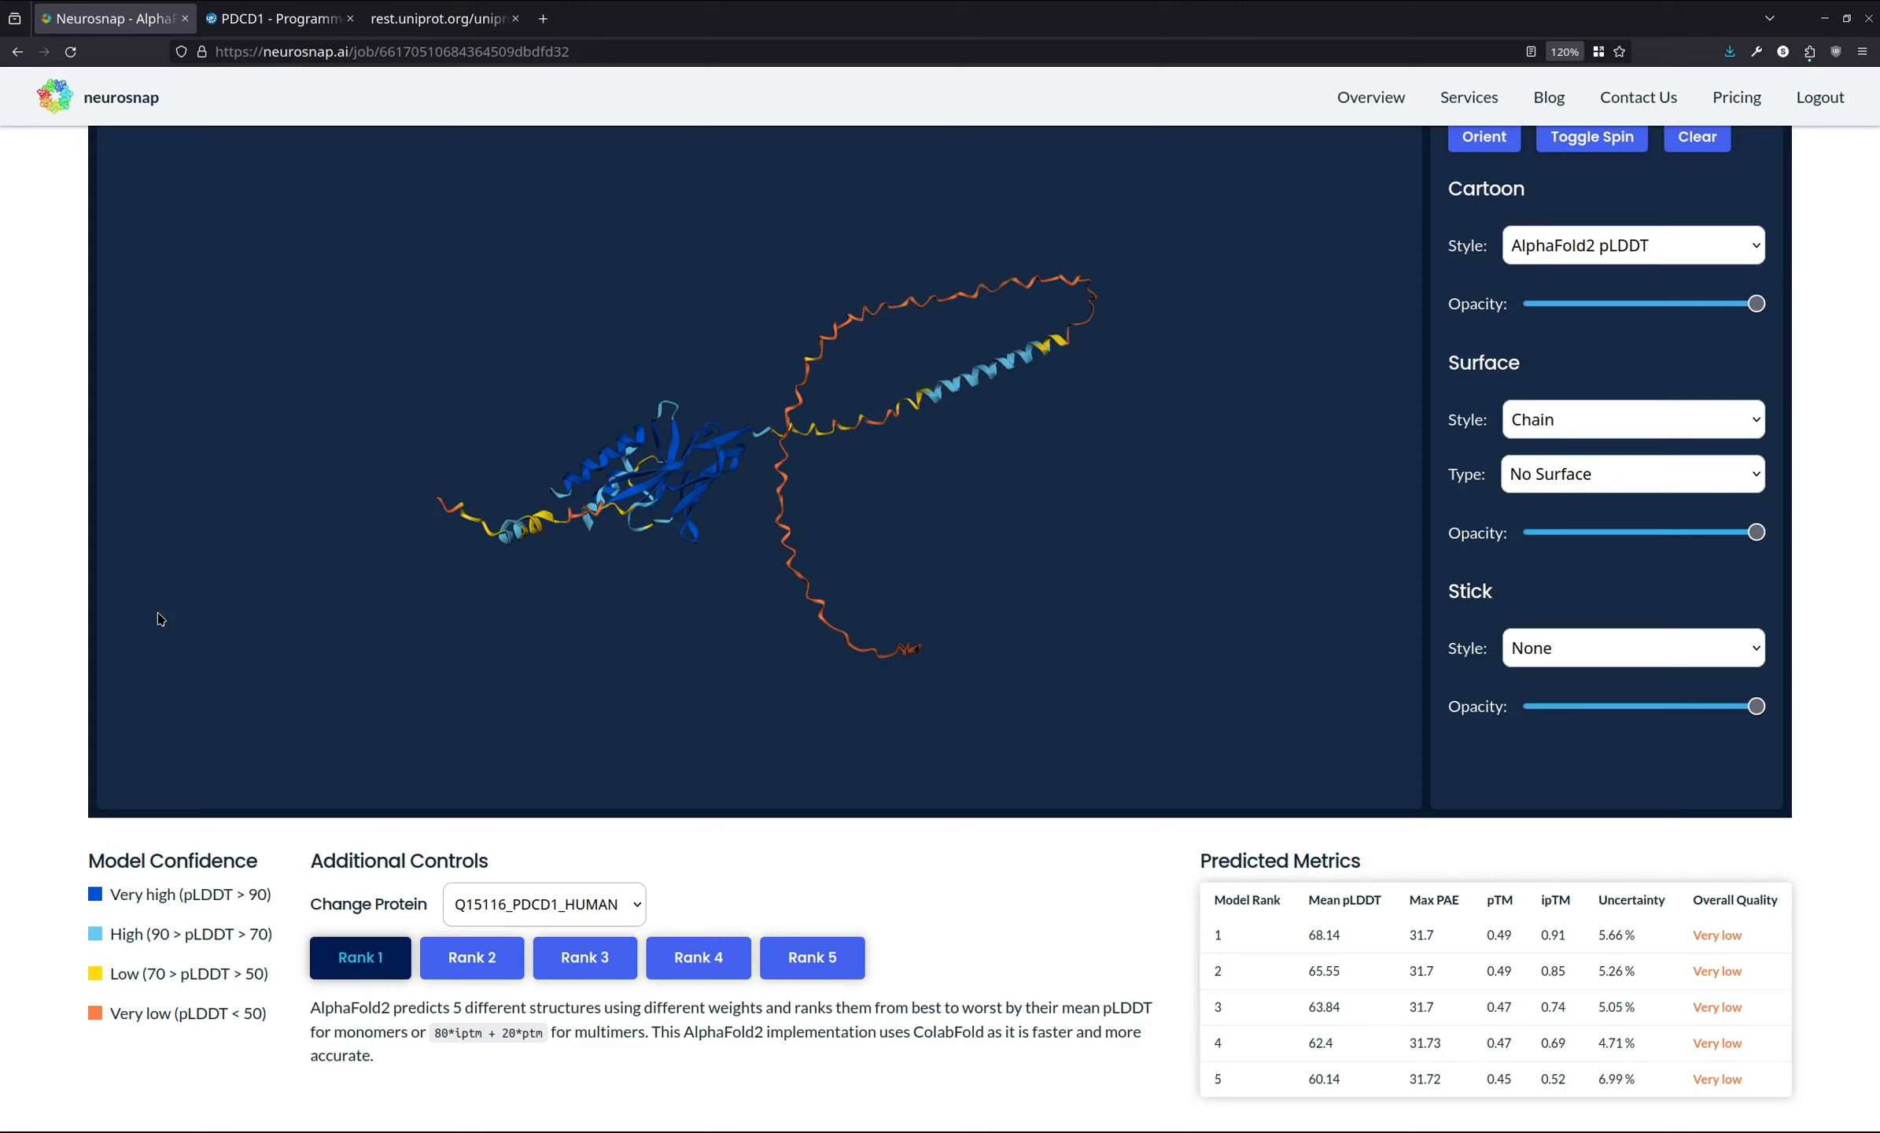
pyautogui.moveTo(438, 398); pyautogui.dragTo(444, 482)
pyautogui.moveTo(728, 549); pyautogui.dragTo(763, 567)
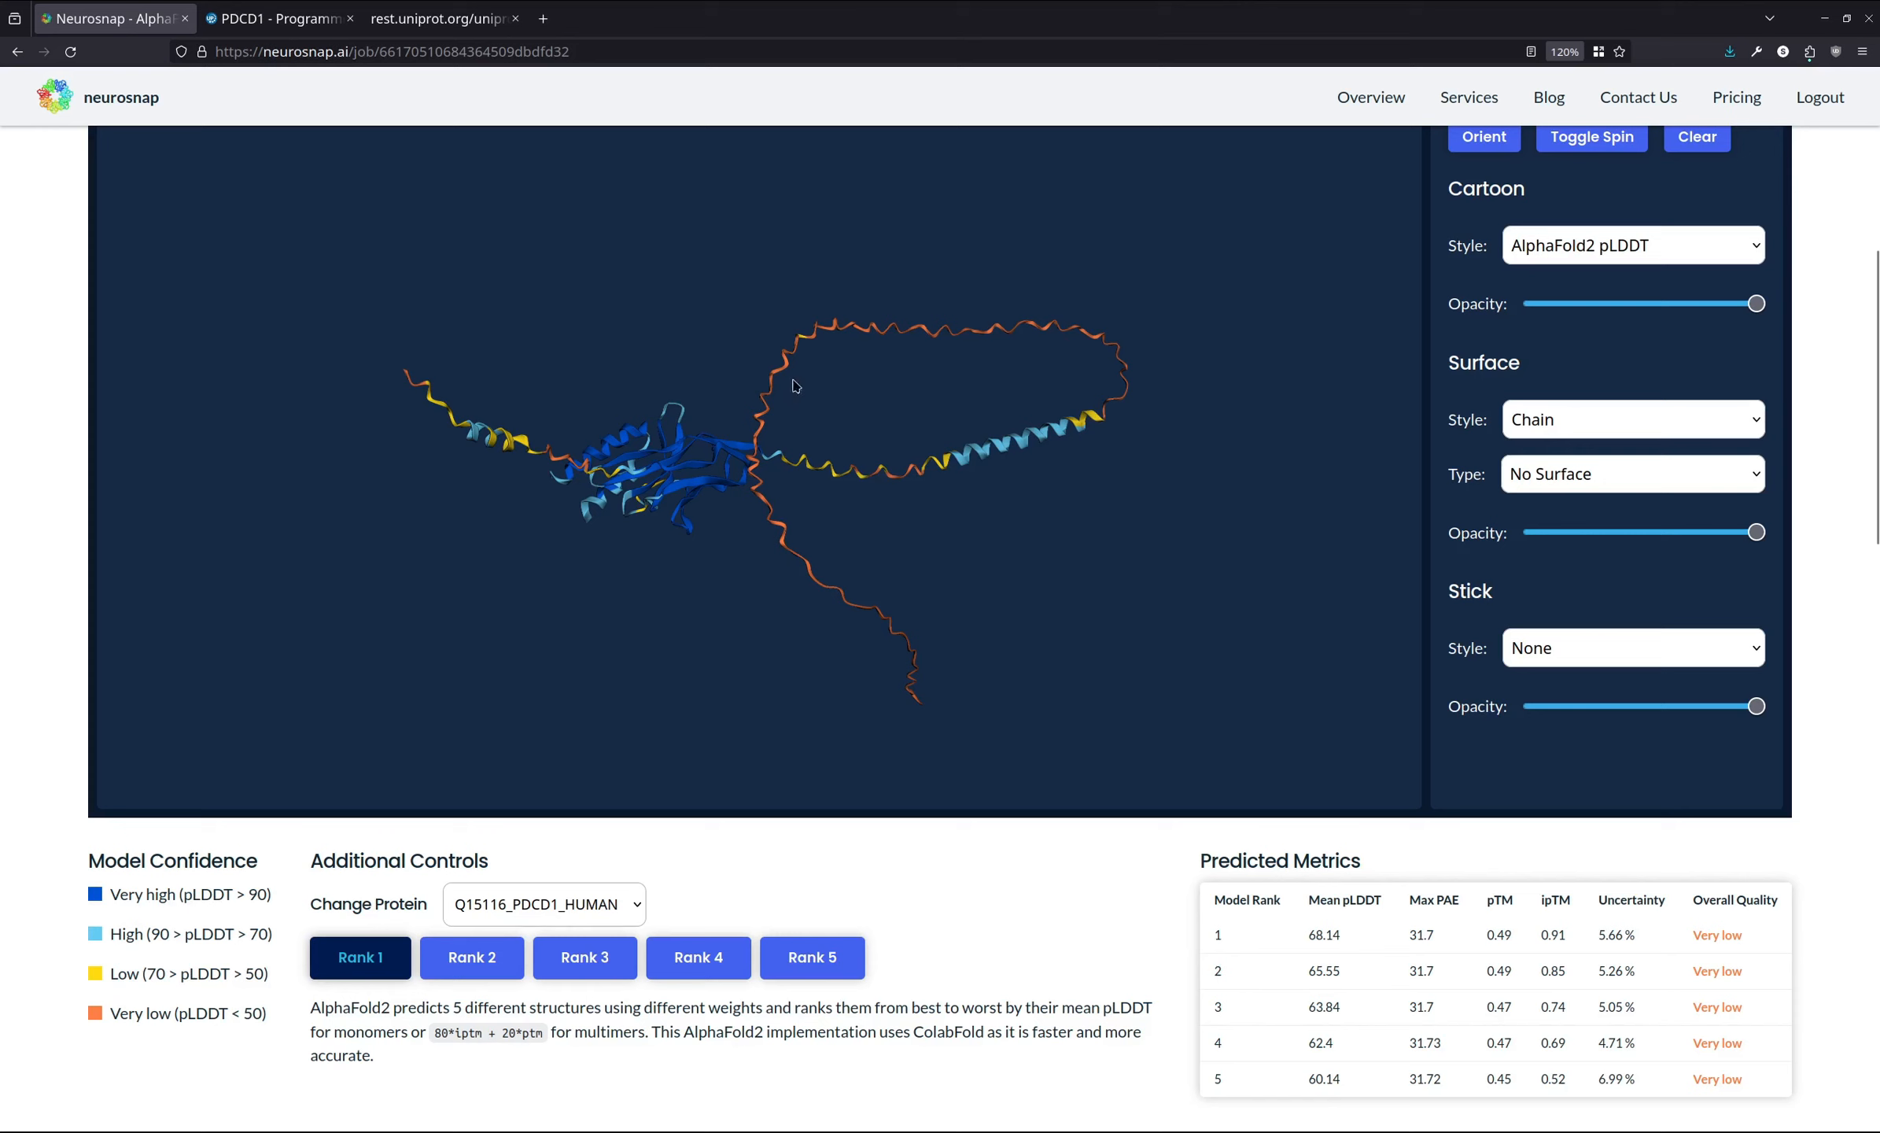
pyautogui.moveTo(957, 543); pyautogui.dragTo(926, 541)
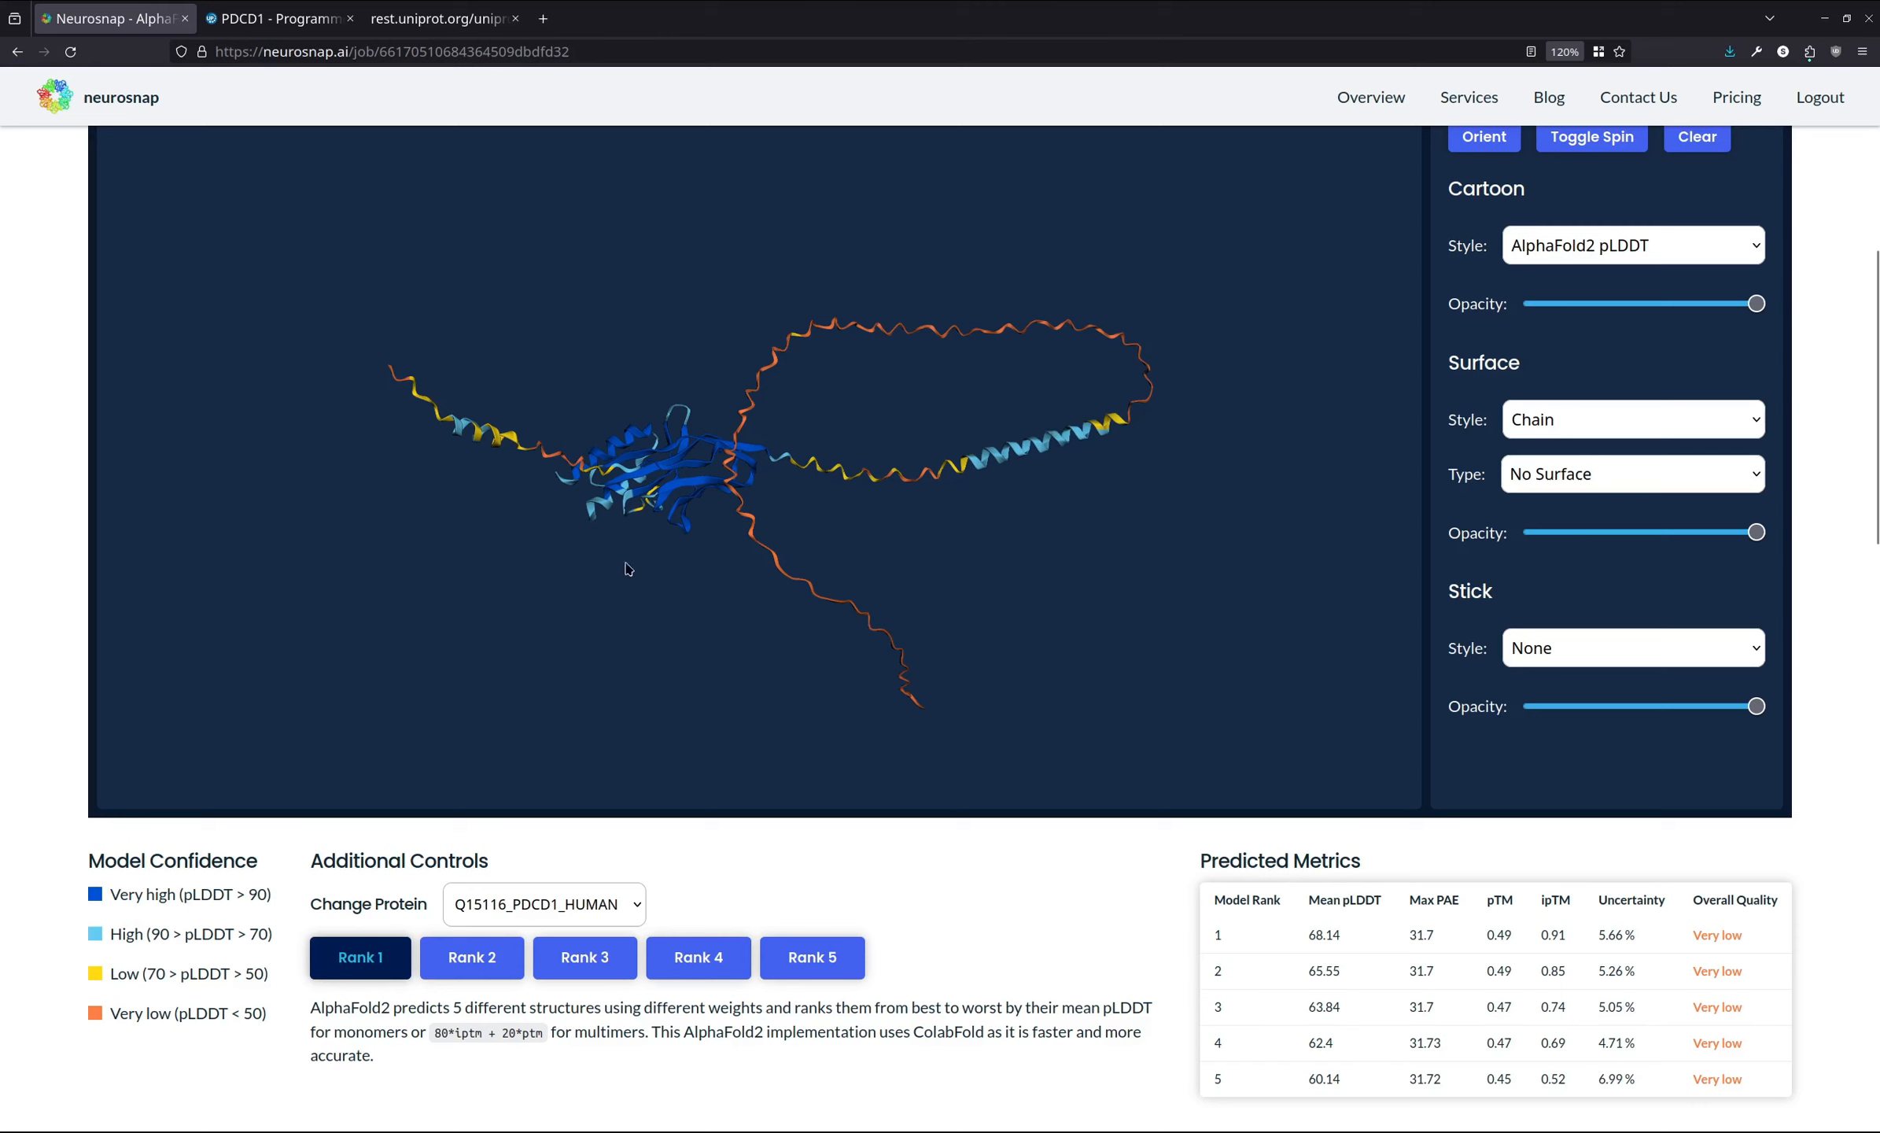
pyautogui.scroll(2, 1673, 859)
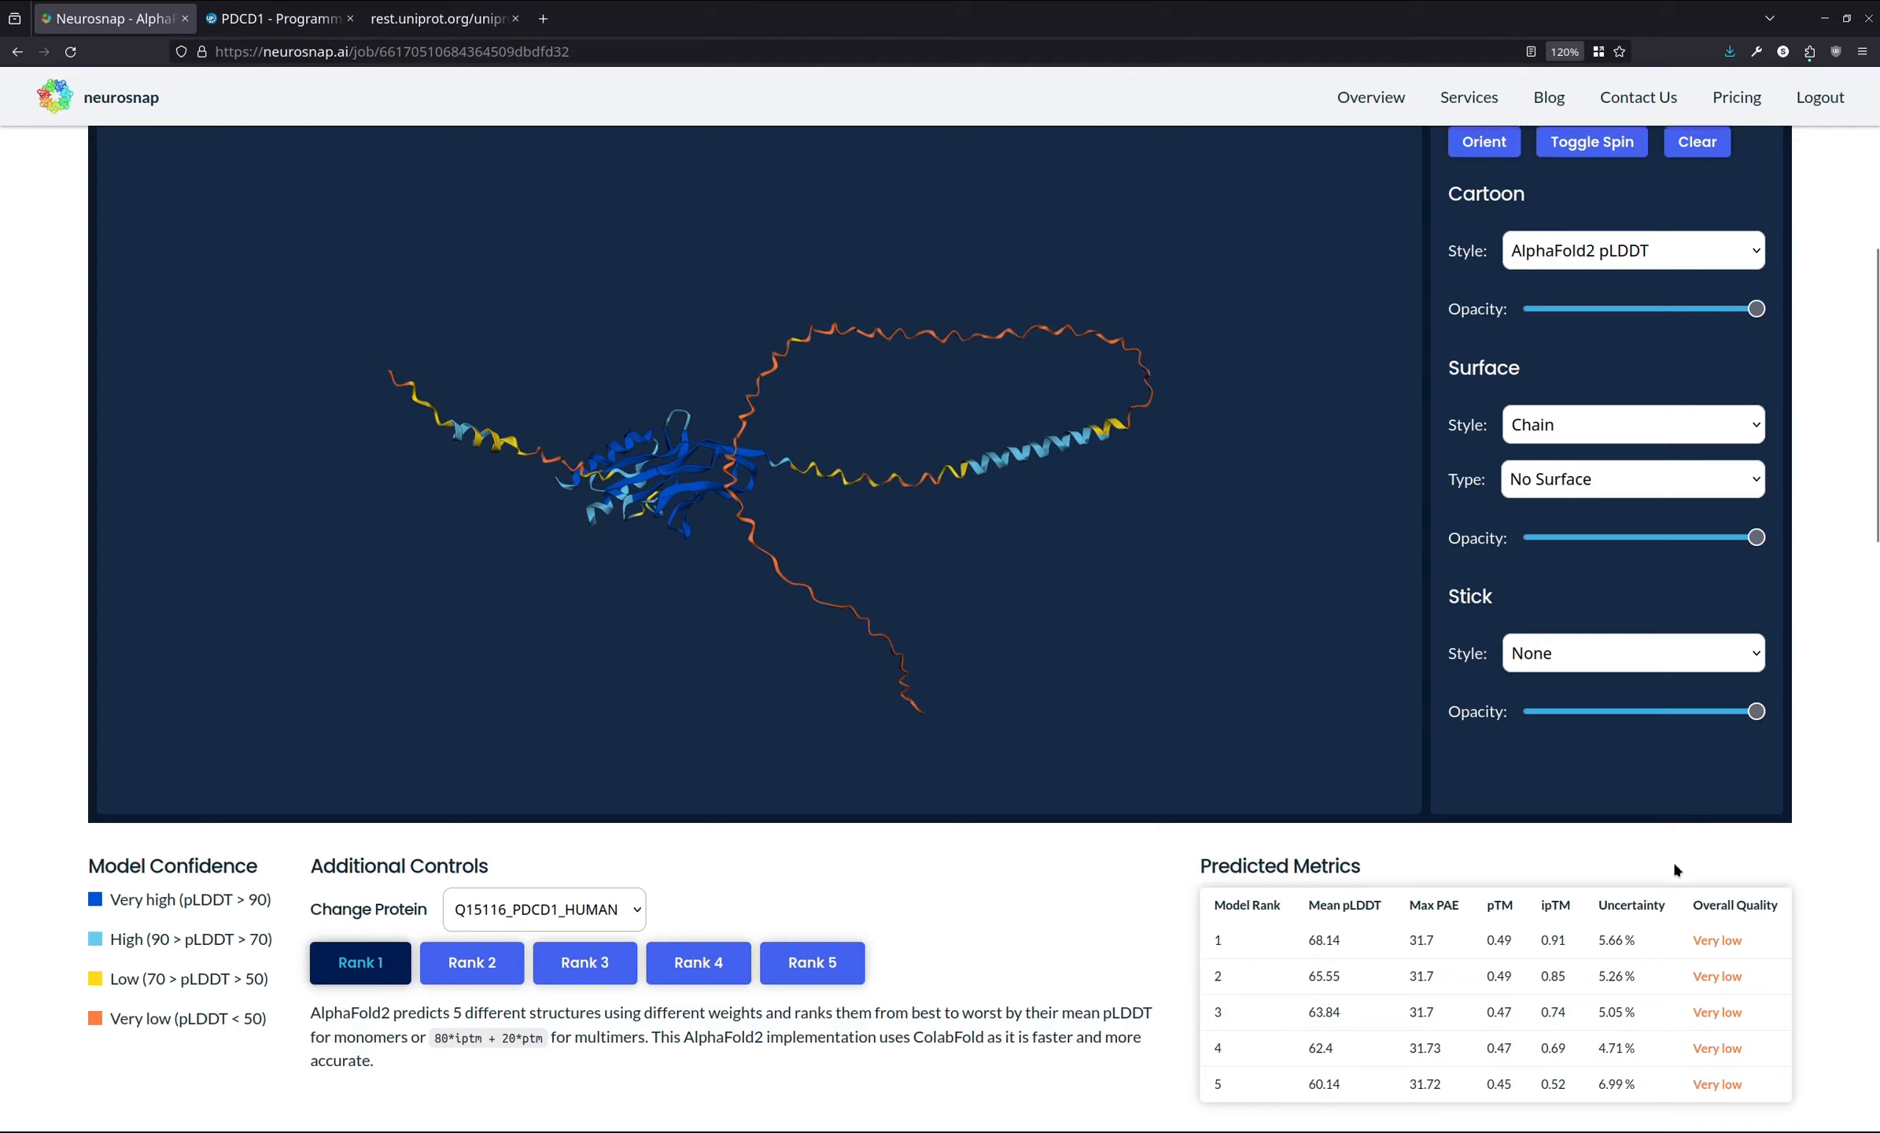
# - Switch the cartoon style to Chain and rotate the structure to view both chains
pyautogui.click(1648, 384)
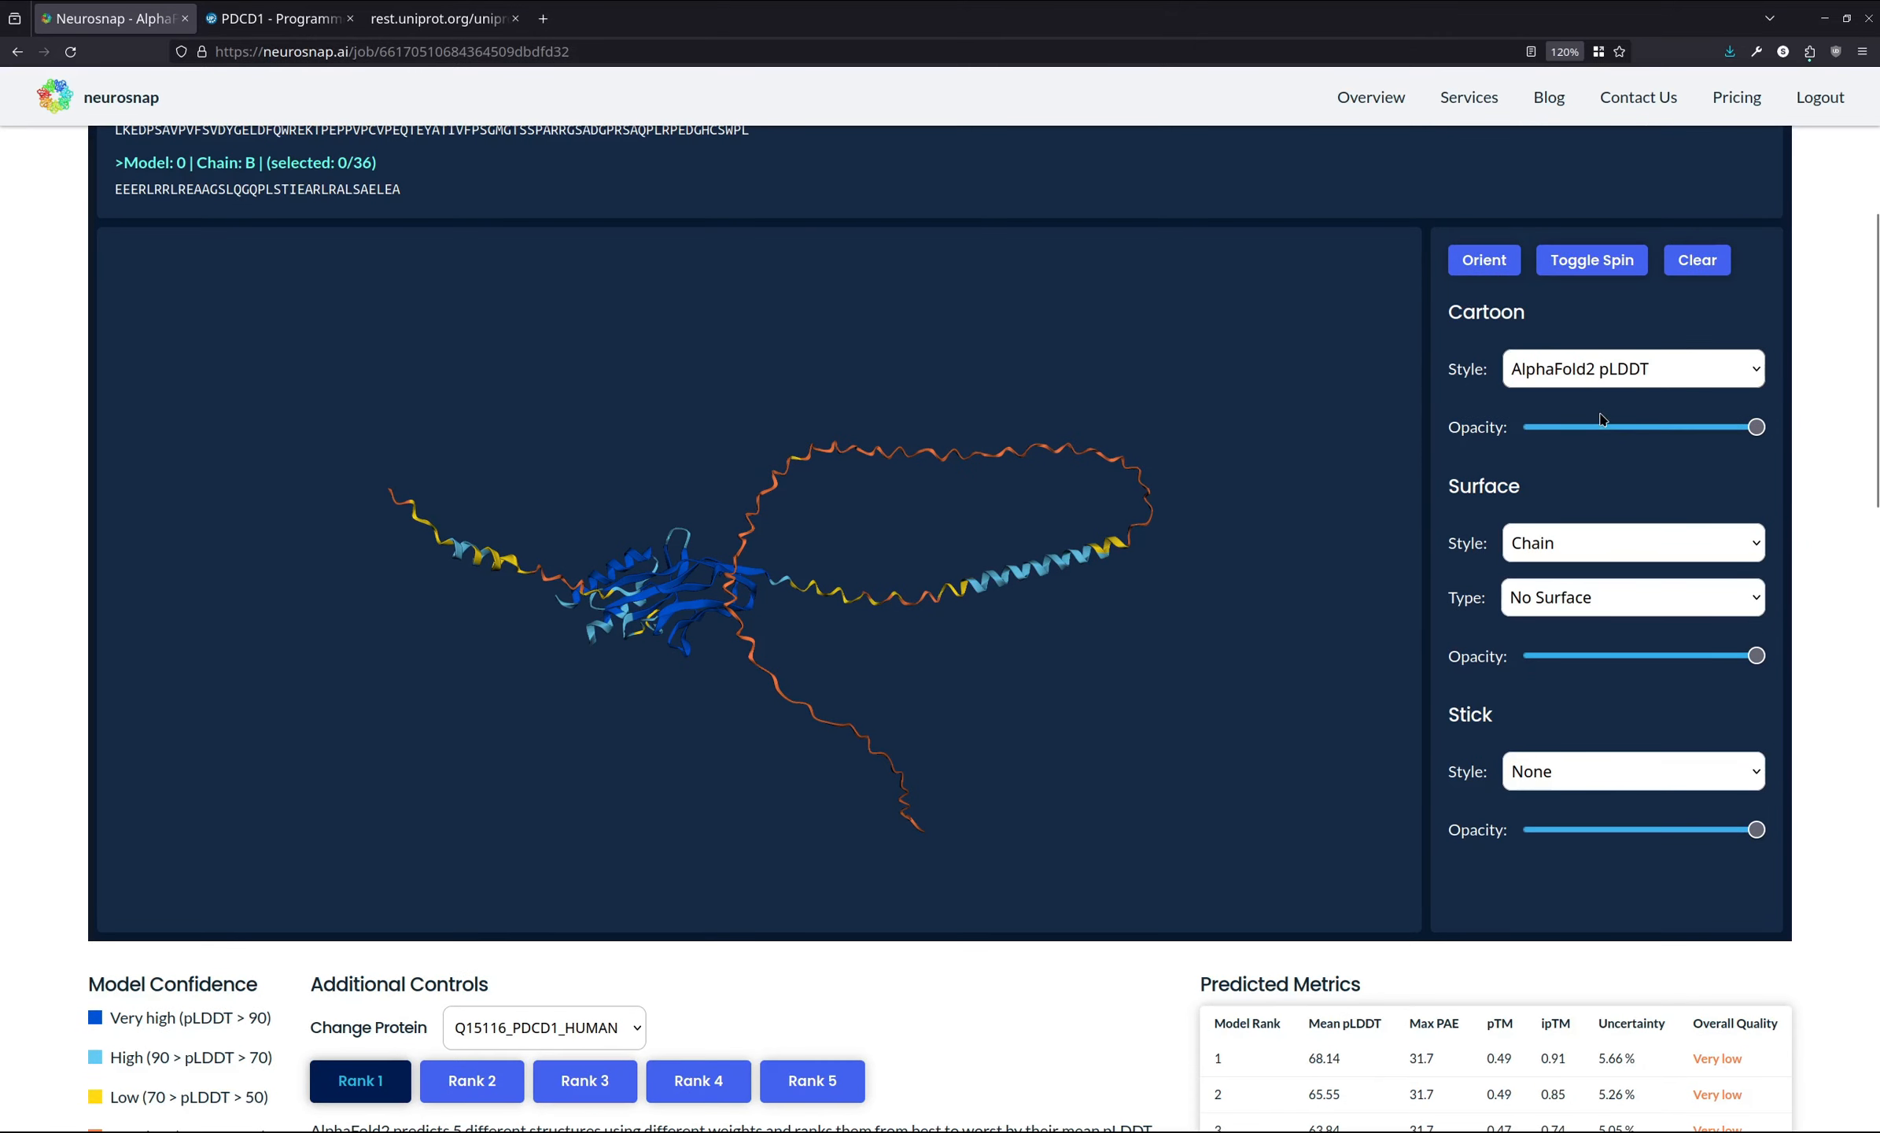
pyautogui.click(1600, 420)
pyautogui.moveTo(784, 627); pyautogui.dragTo(856, 669)
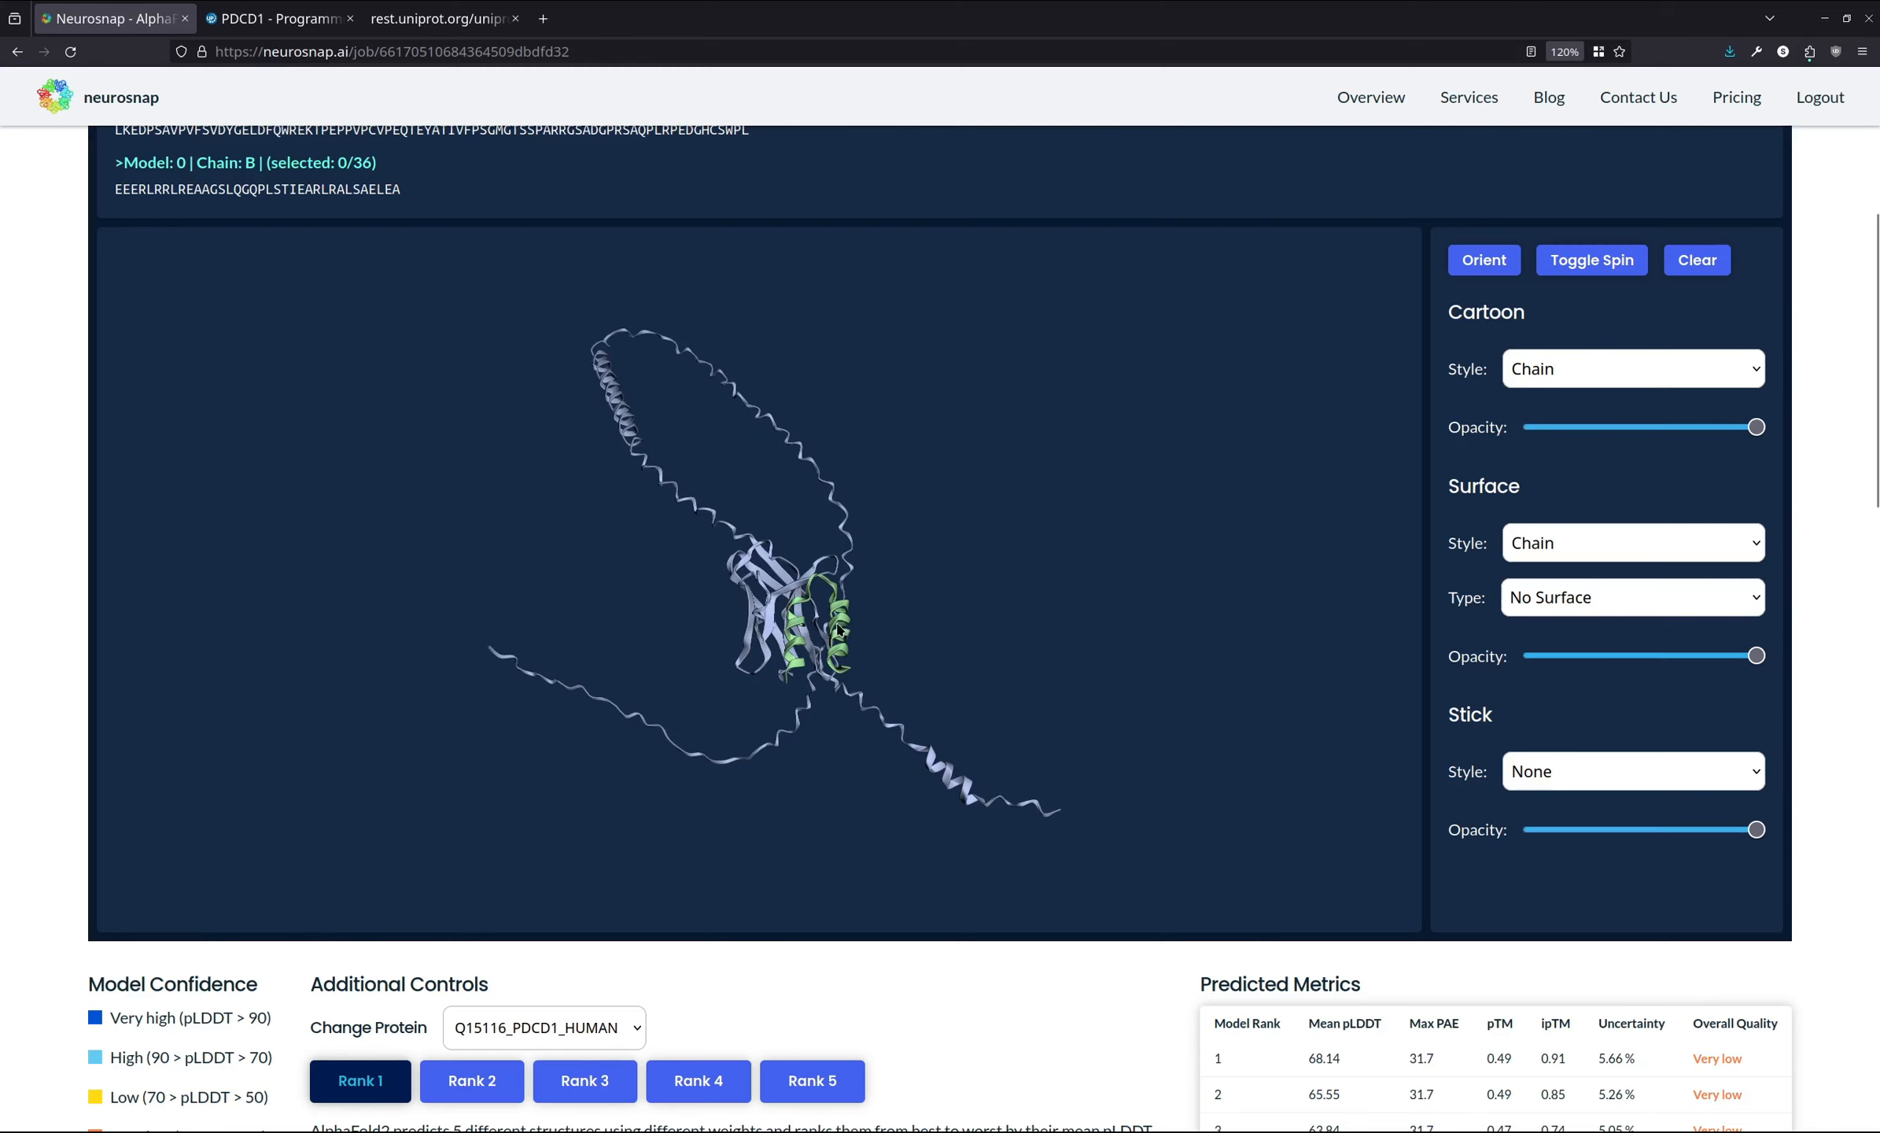
pyautogui.moveTo(863, 613)
pyautogui.mouseDown()
pyautogui.moveTo(811, 633)
pyautogui.moveTo(838, 629)
pyautogui.moveTo(801, 612)
pyautogui.moveTo(873, 624)
pyautogui.mouseUp()
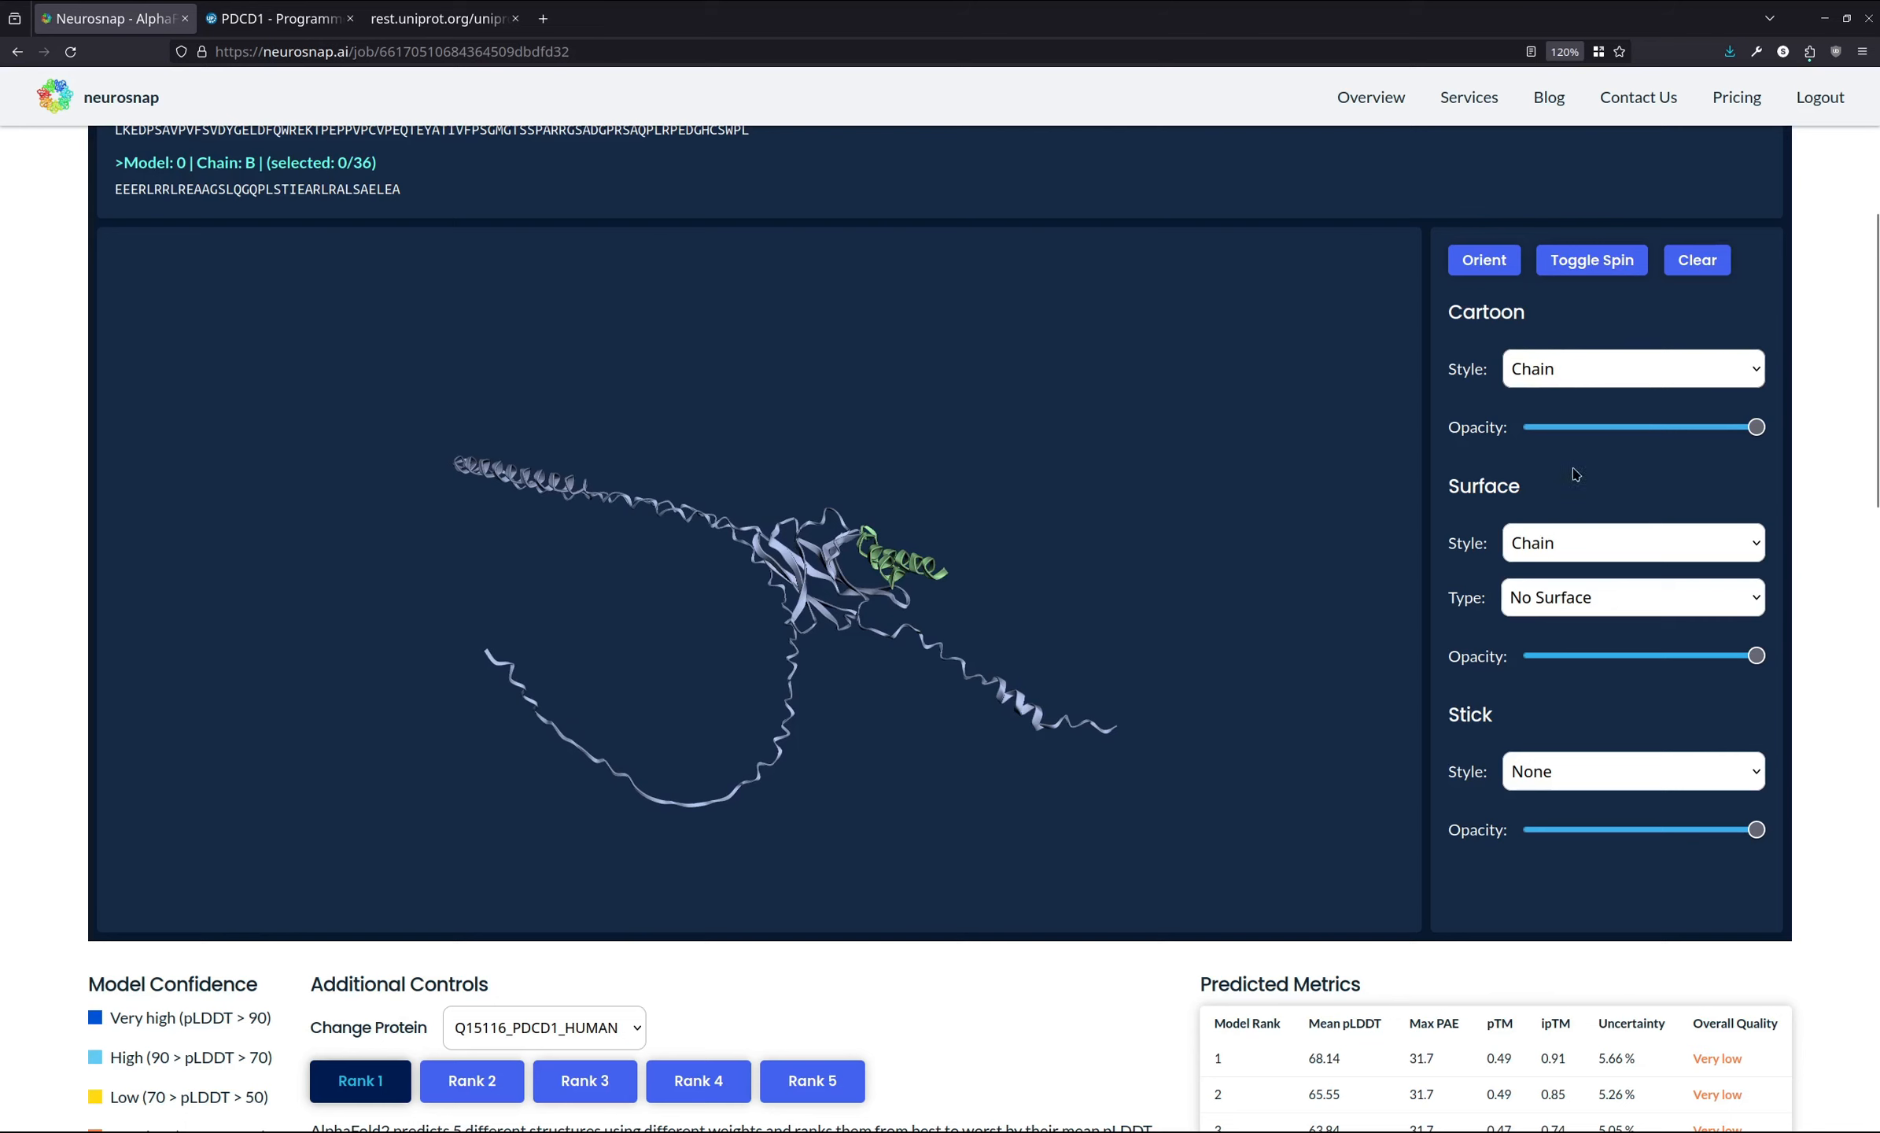
# - Switch the cartoon style back to AlphaFold2 pLDDT
pyautogui.click(1582, 557)
pyautogui.moveTo(958, 600); pyautogui.dragTo(832, 645)
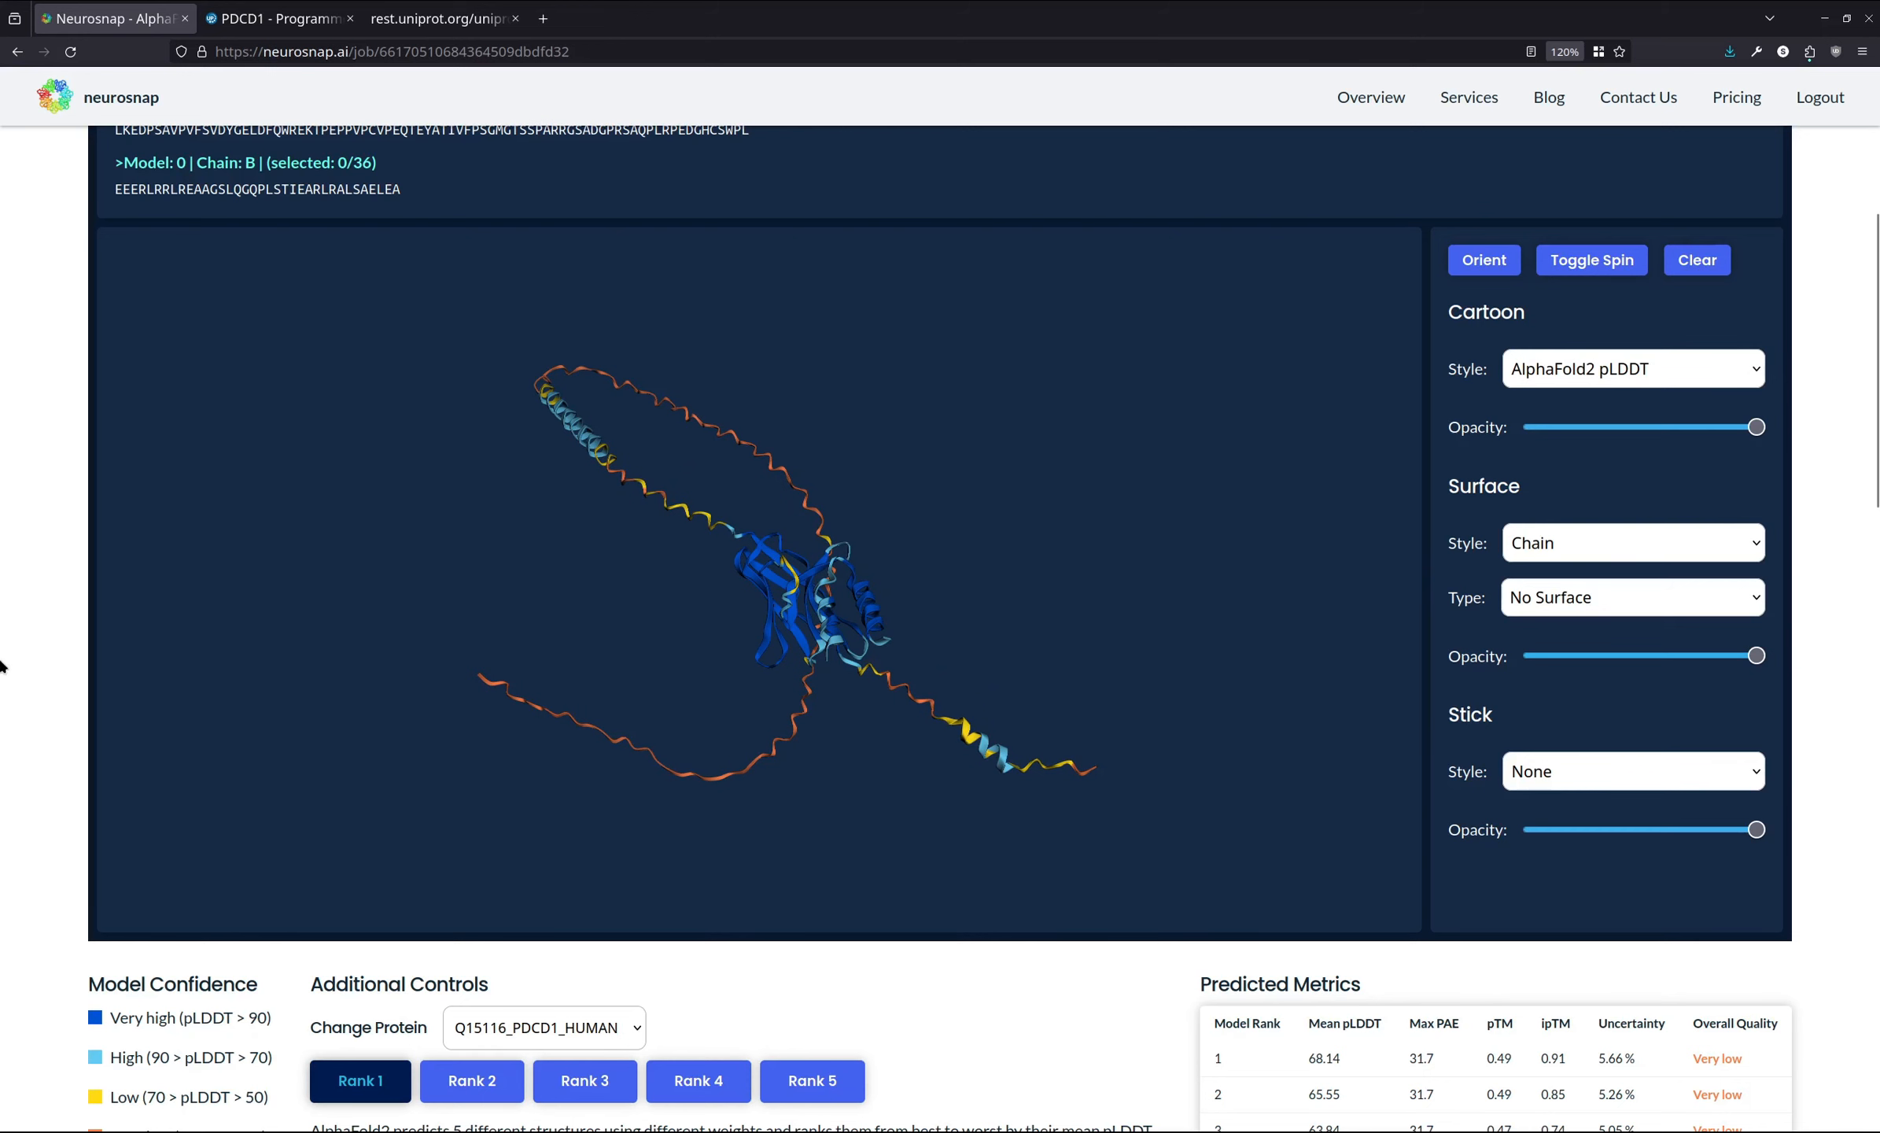
# - Examine the pTM and ipTM values in the Predicted Metrics table
pyautogui.scroll(-3, 2, 665)
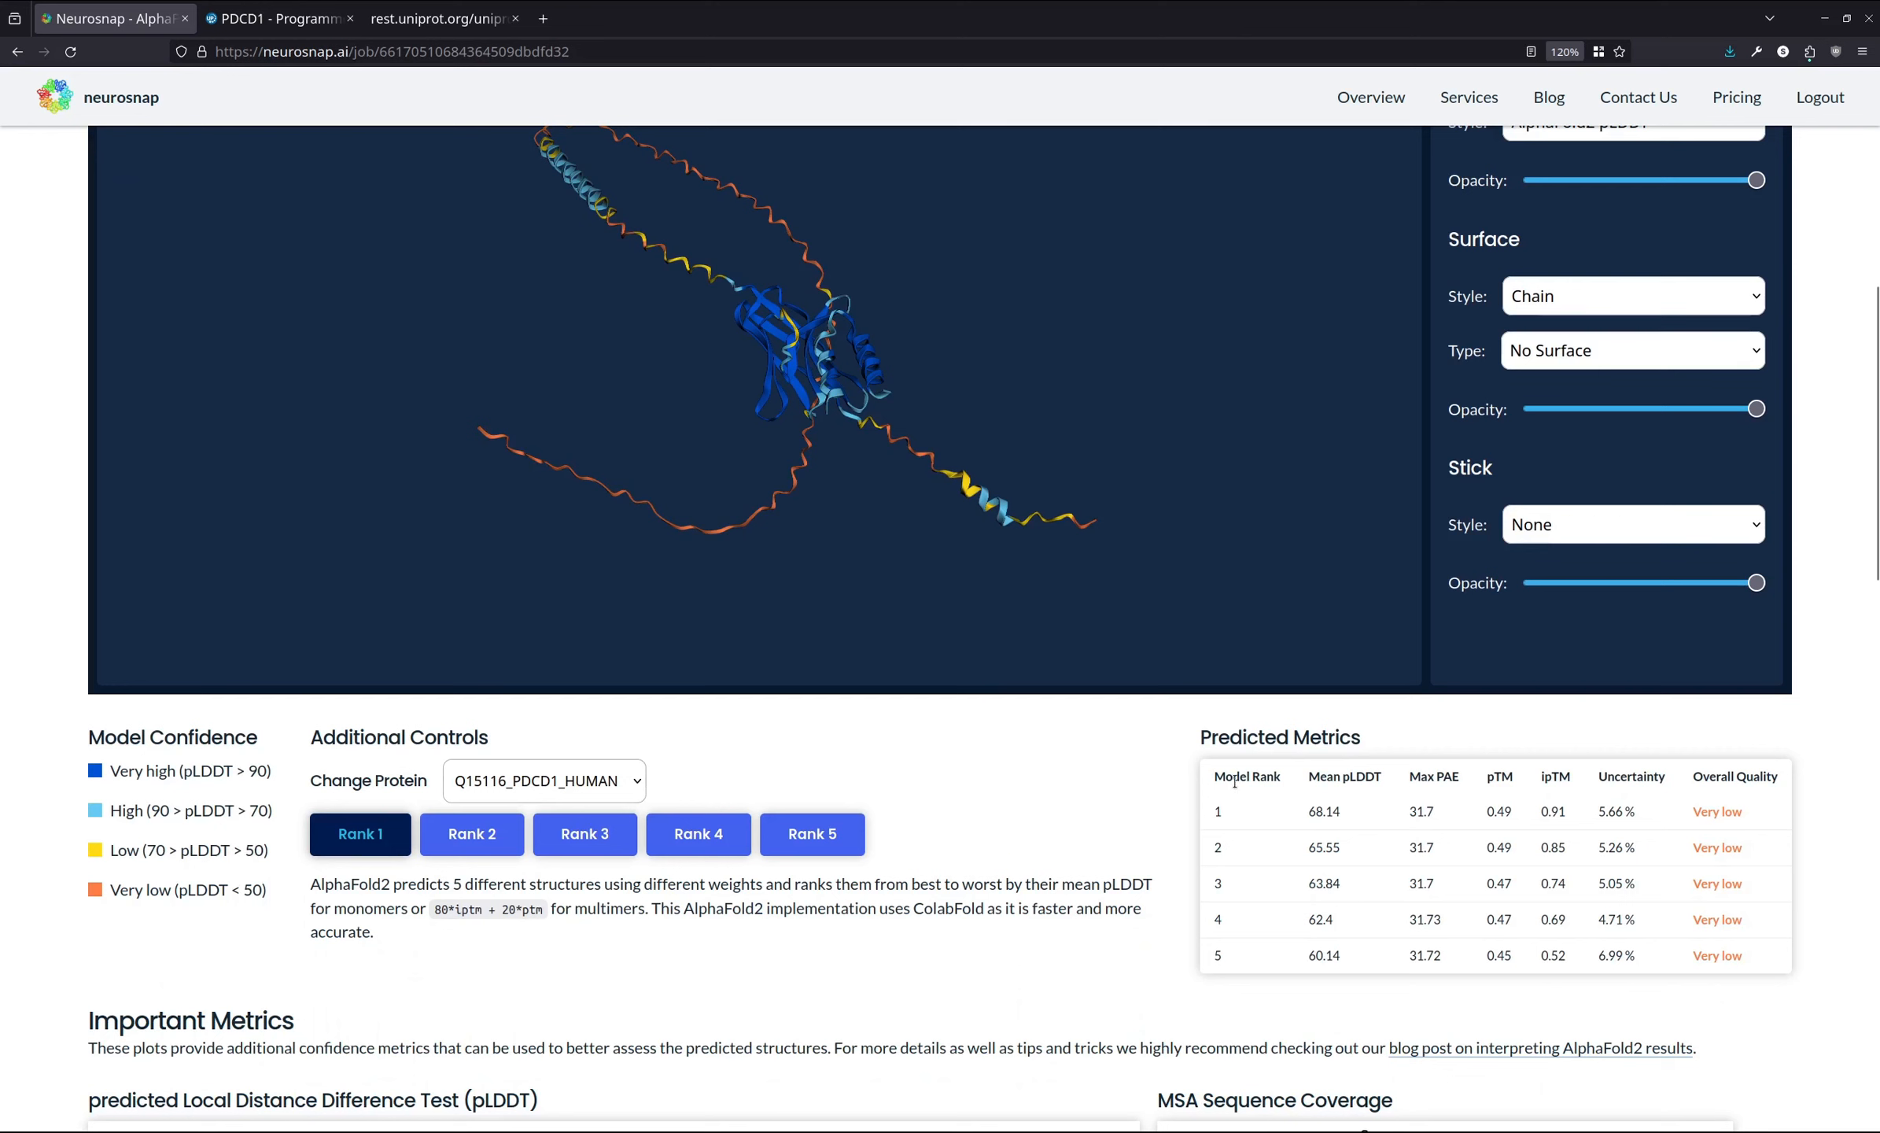
pyautogui.moveTo(1311, 811); pyautogui.dragTo(1341, 955)
pyautogui.click(1331, 803)
pyautogui.moveTo(1037, 622); pyautogui.dragTo(1037, 535)
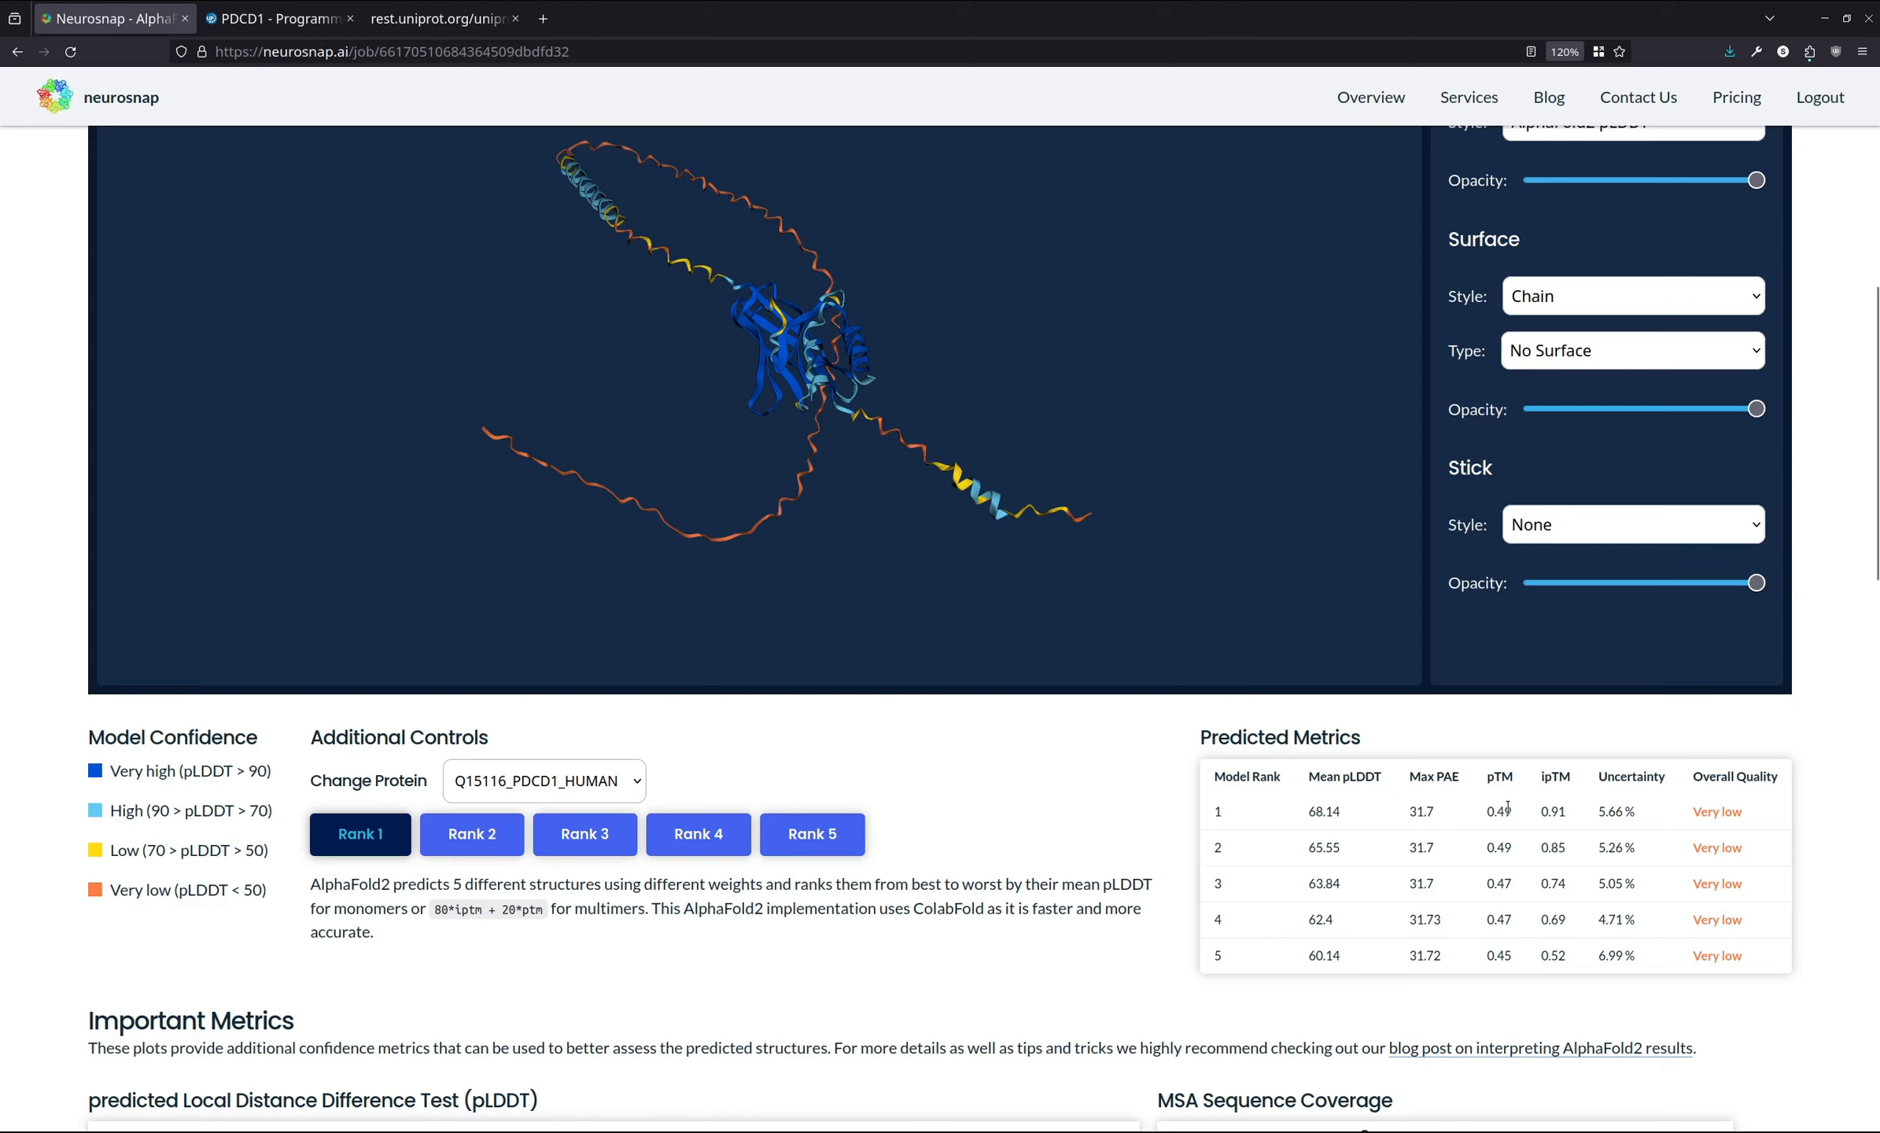
pyautogui.moveTo(1507, 807); pyautogui.dragTo(1497, 882)
pyautogui.click(1560, 806)
pyautogui.moveTo(833, 427); pyautogui.dragTo(815, 543)
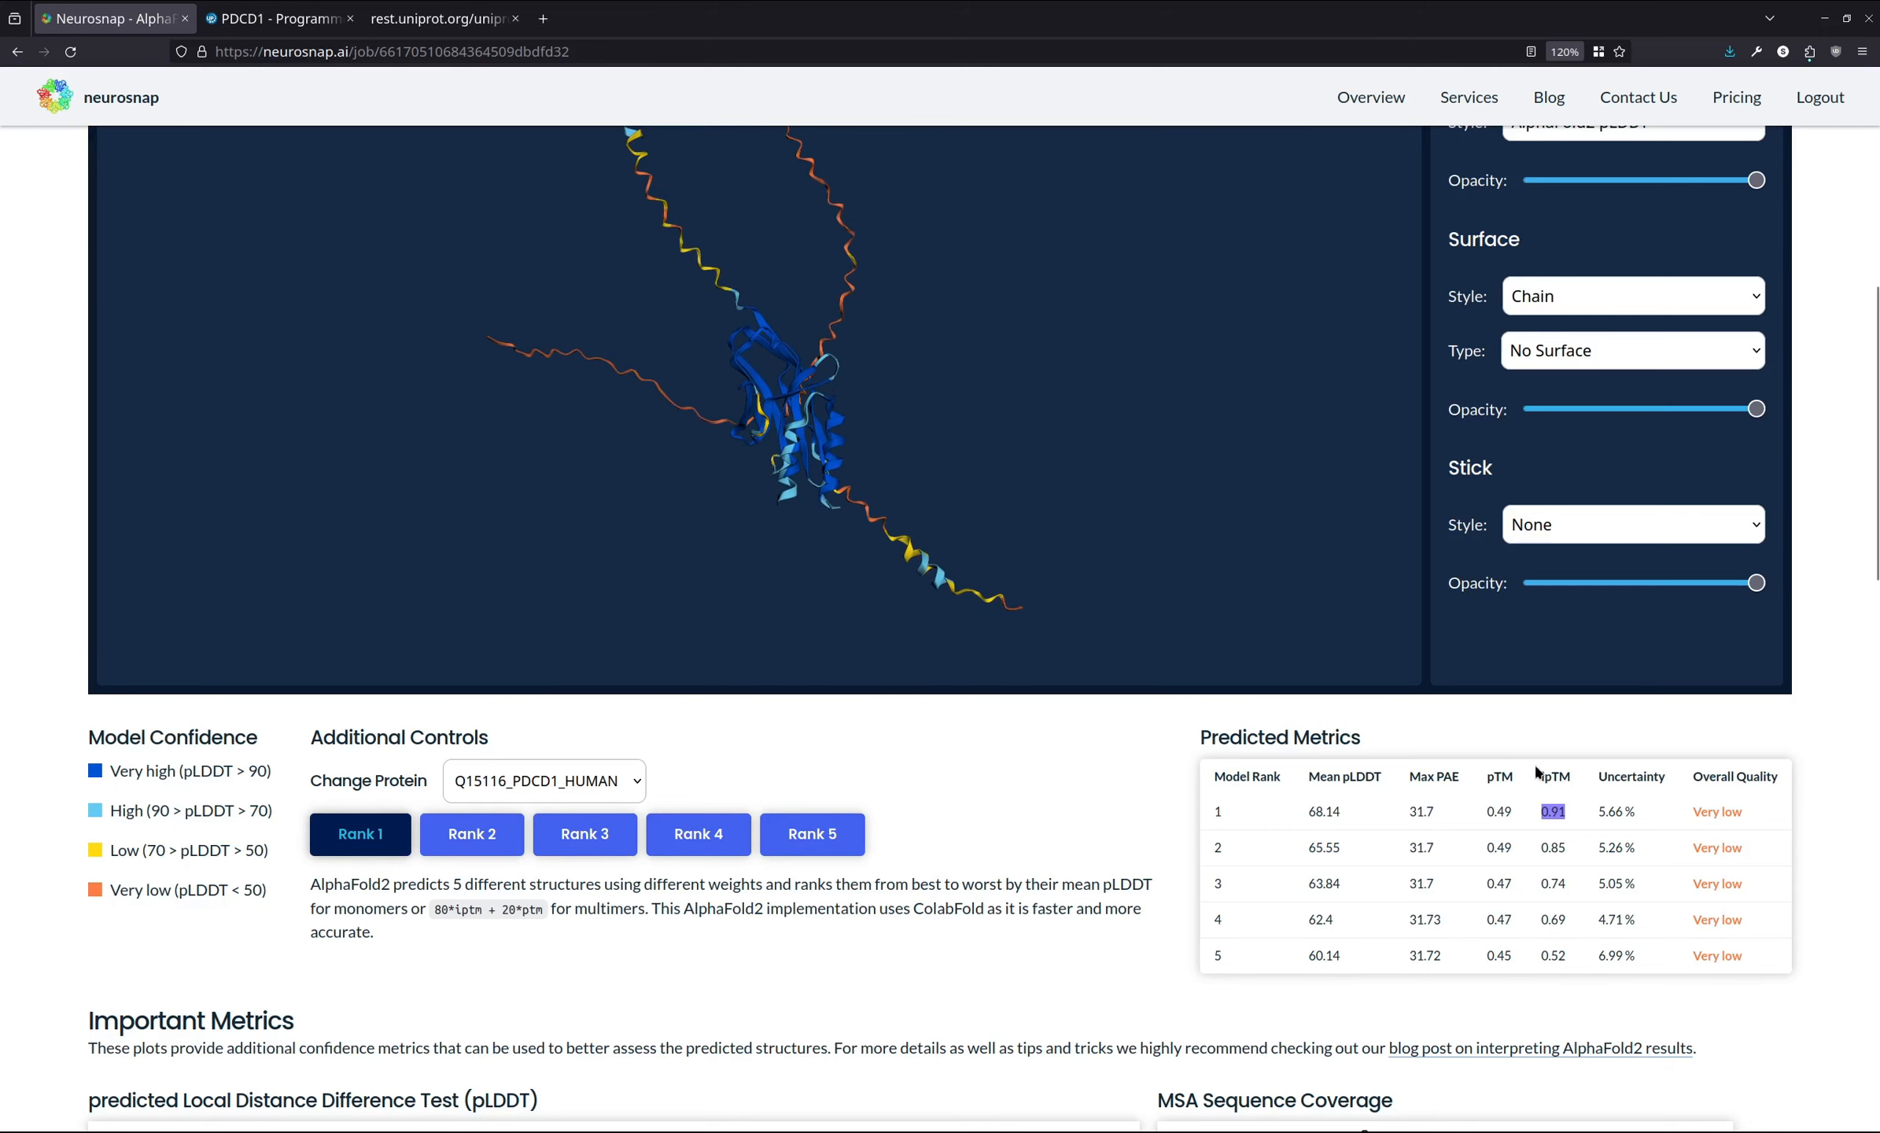
pyautogui.moveTo(976, 521)
pyautogui.mouseDown()
pyautogui.moveTo(947, 524)
pyautogui.moveTo(984, 522)
pyautogui.mouseUp()
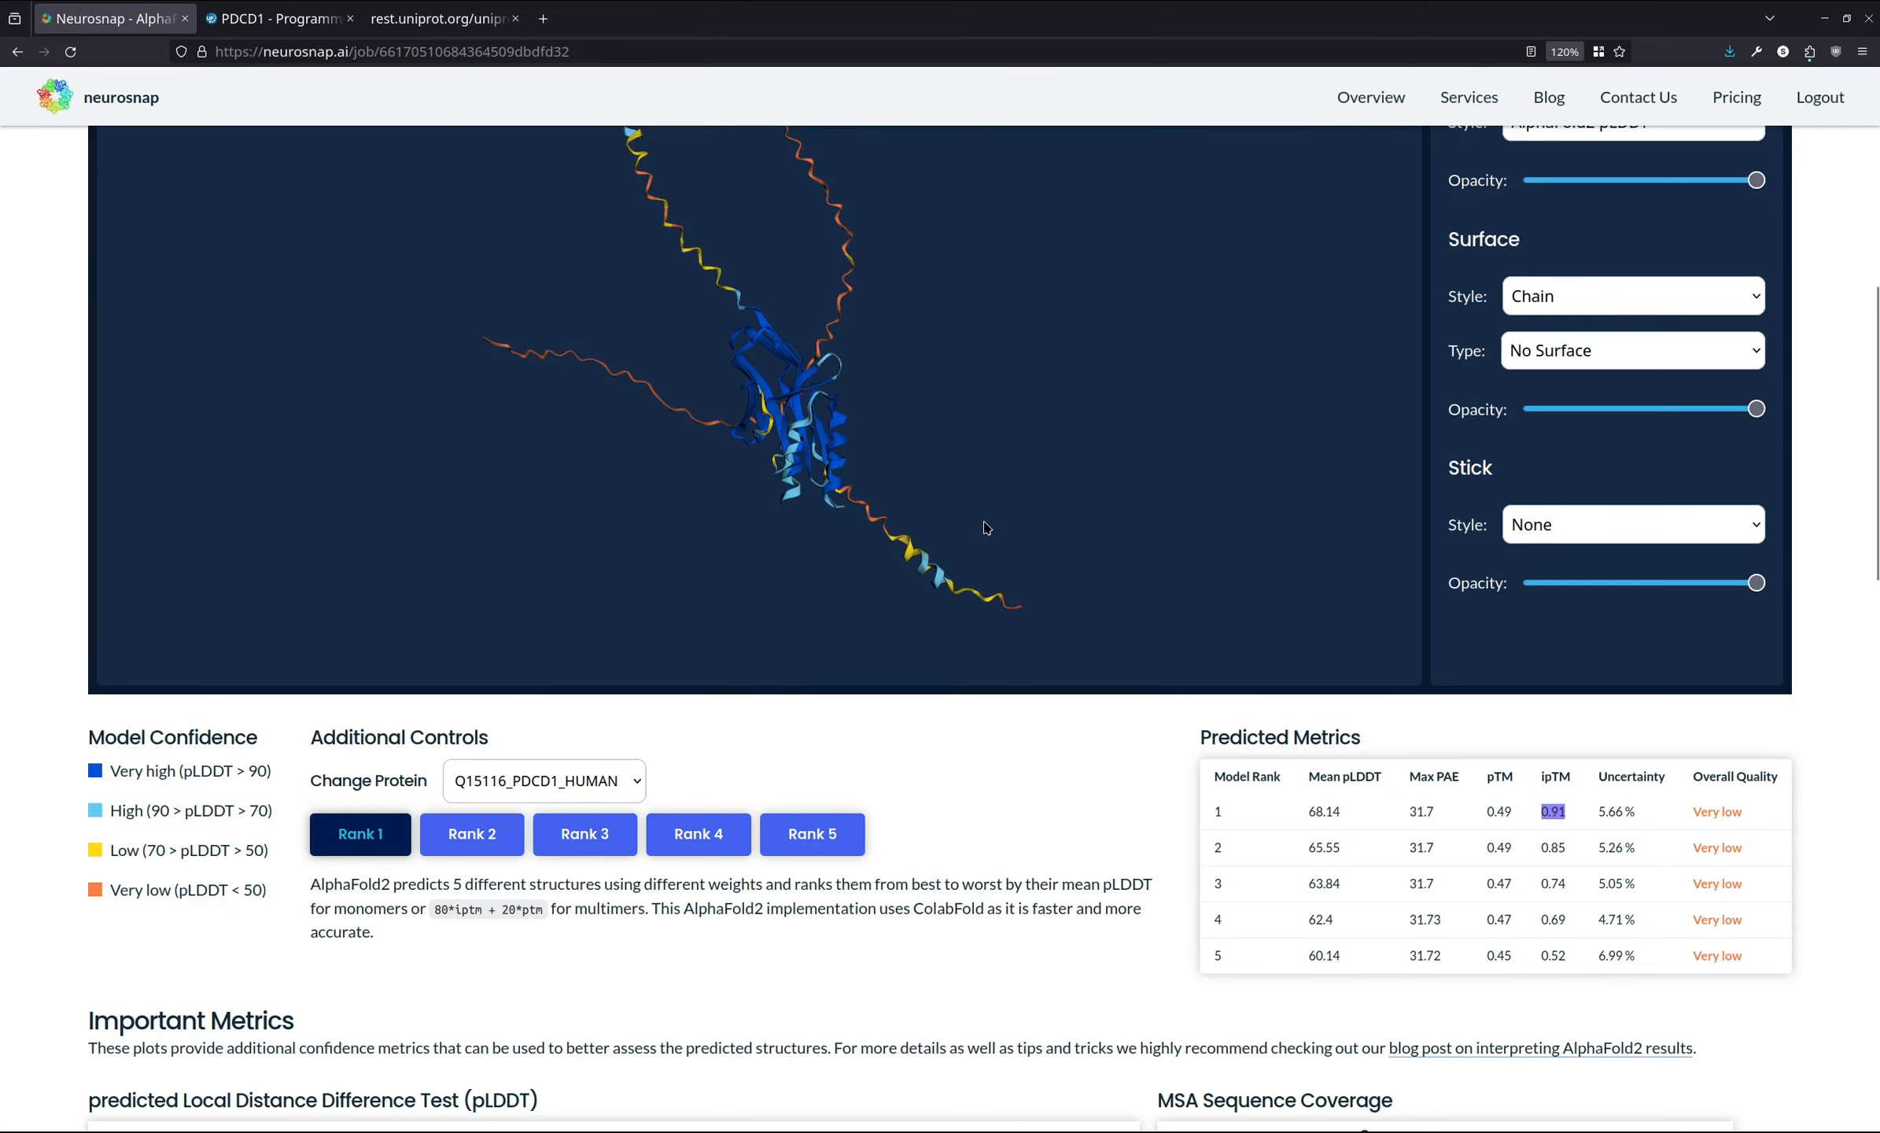
# - Examine the Uncertainty column of the Predicted Metrics table
pyautogui.click(1441, 798)
pyautogui.scroll(2, 1584, 841)
pyautogui.moveTo(799, 573); pyautogui.dragTo(824, 561)
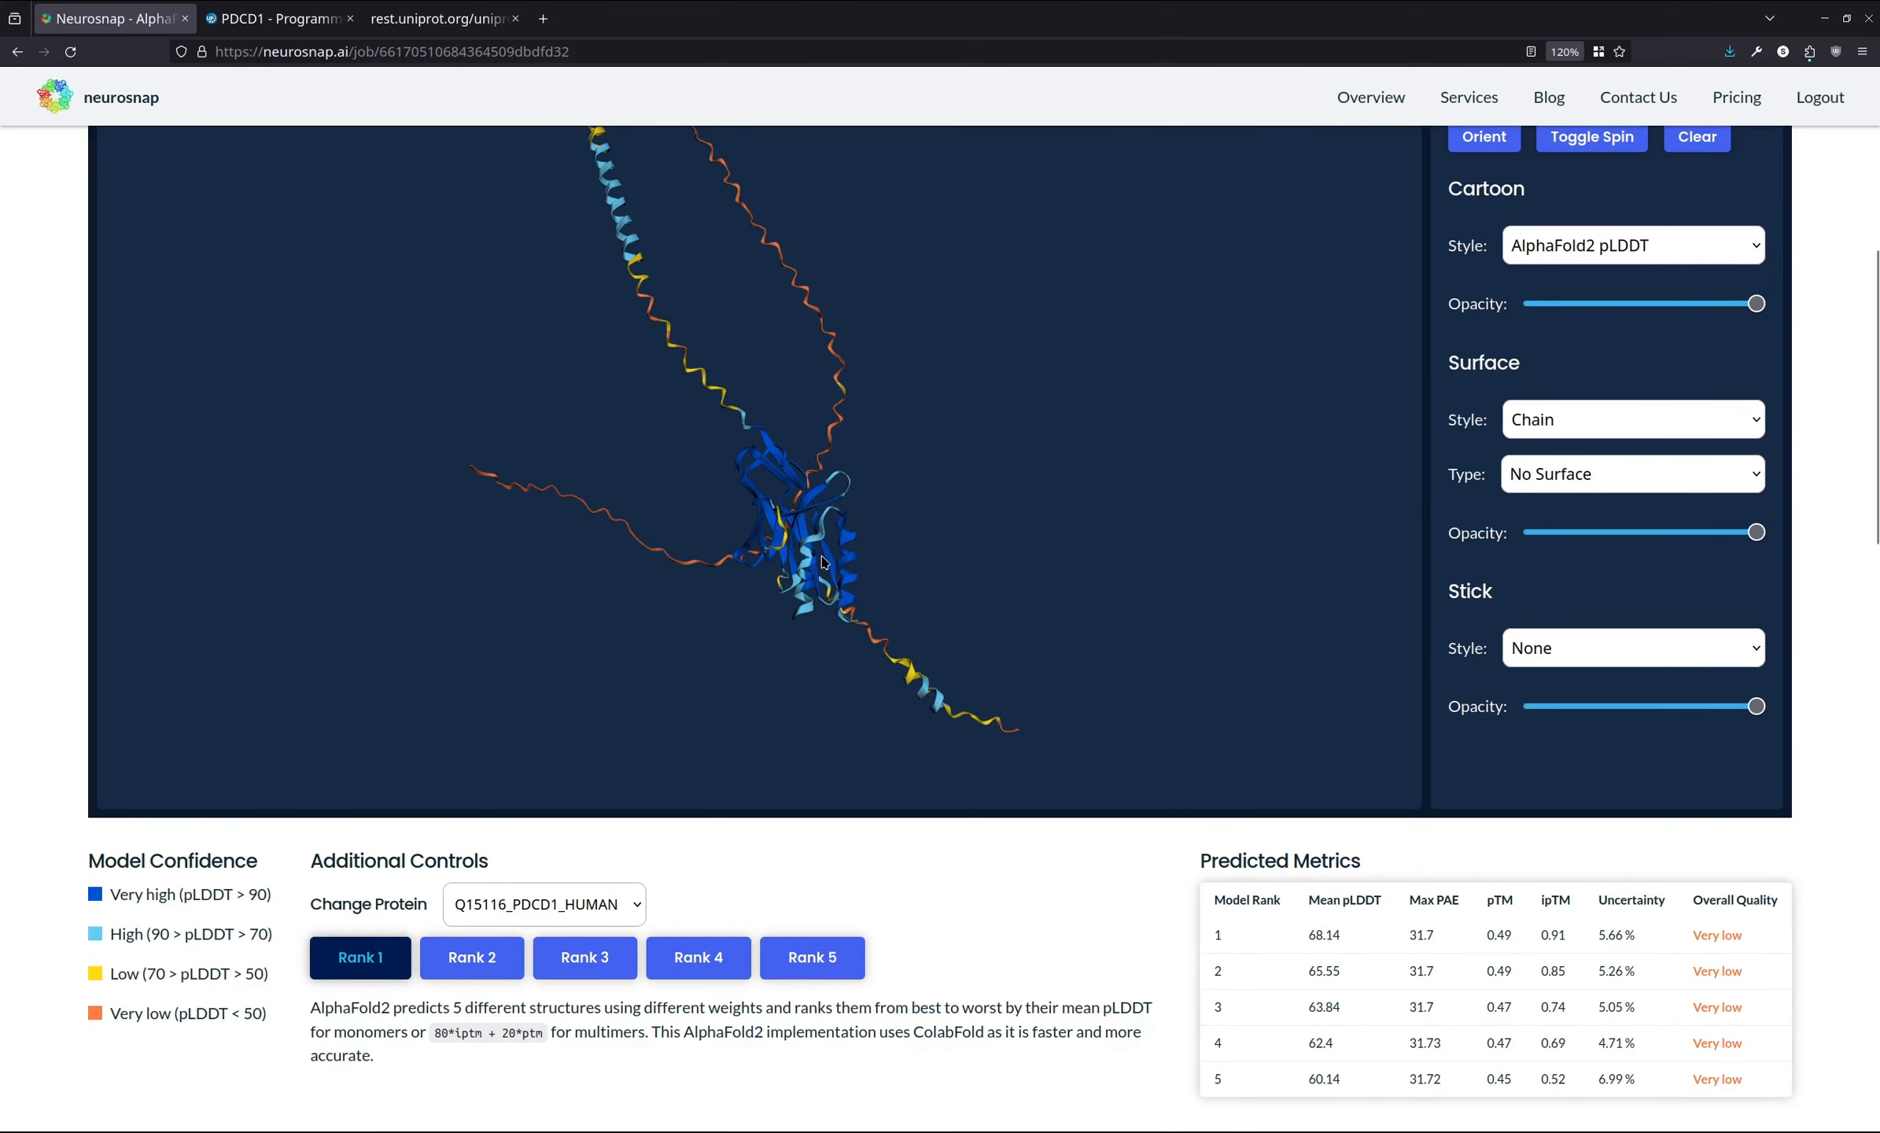
pyautogui.moveTo(1605, 935); pyautogui.dragTo(1634, 935)
pyautogui.click(1601, 931)
pyautogui.scroll(-1, 1607, 928)
pyautogui.scroll(1, 1610, 912)
pyautogui.scroll(-2, 1617, 914)
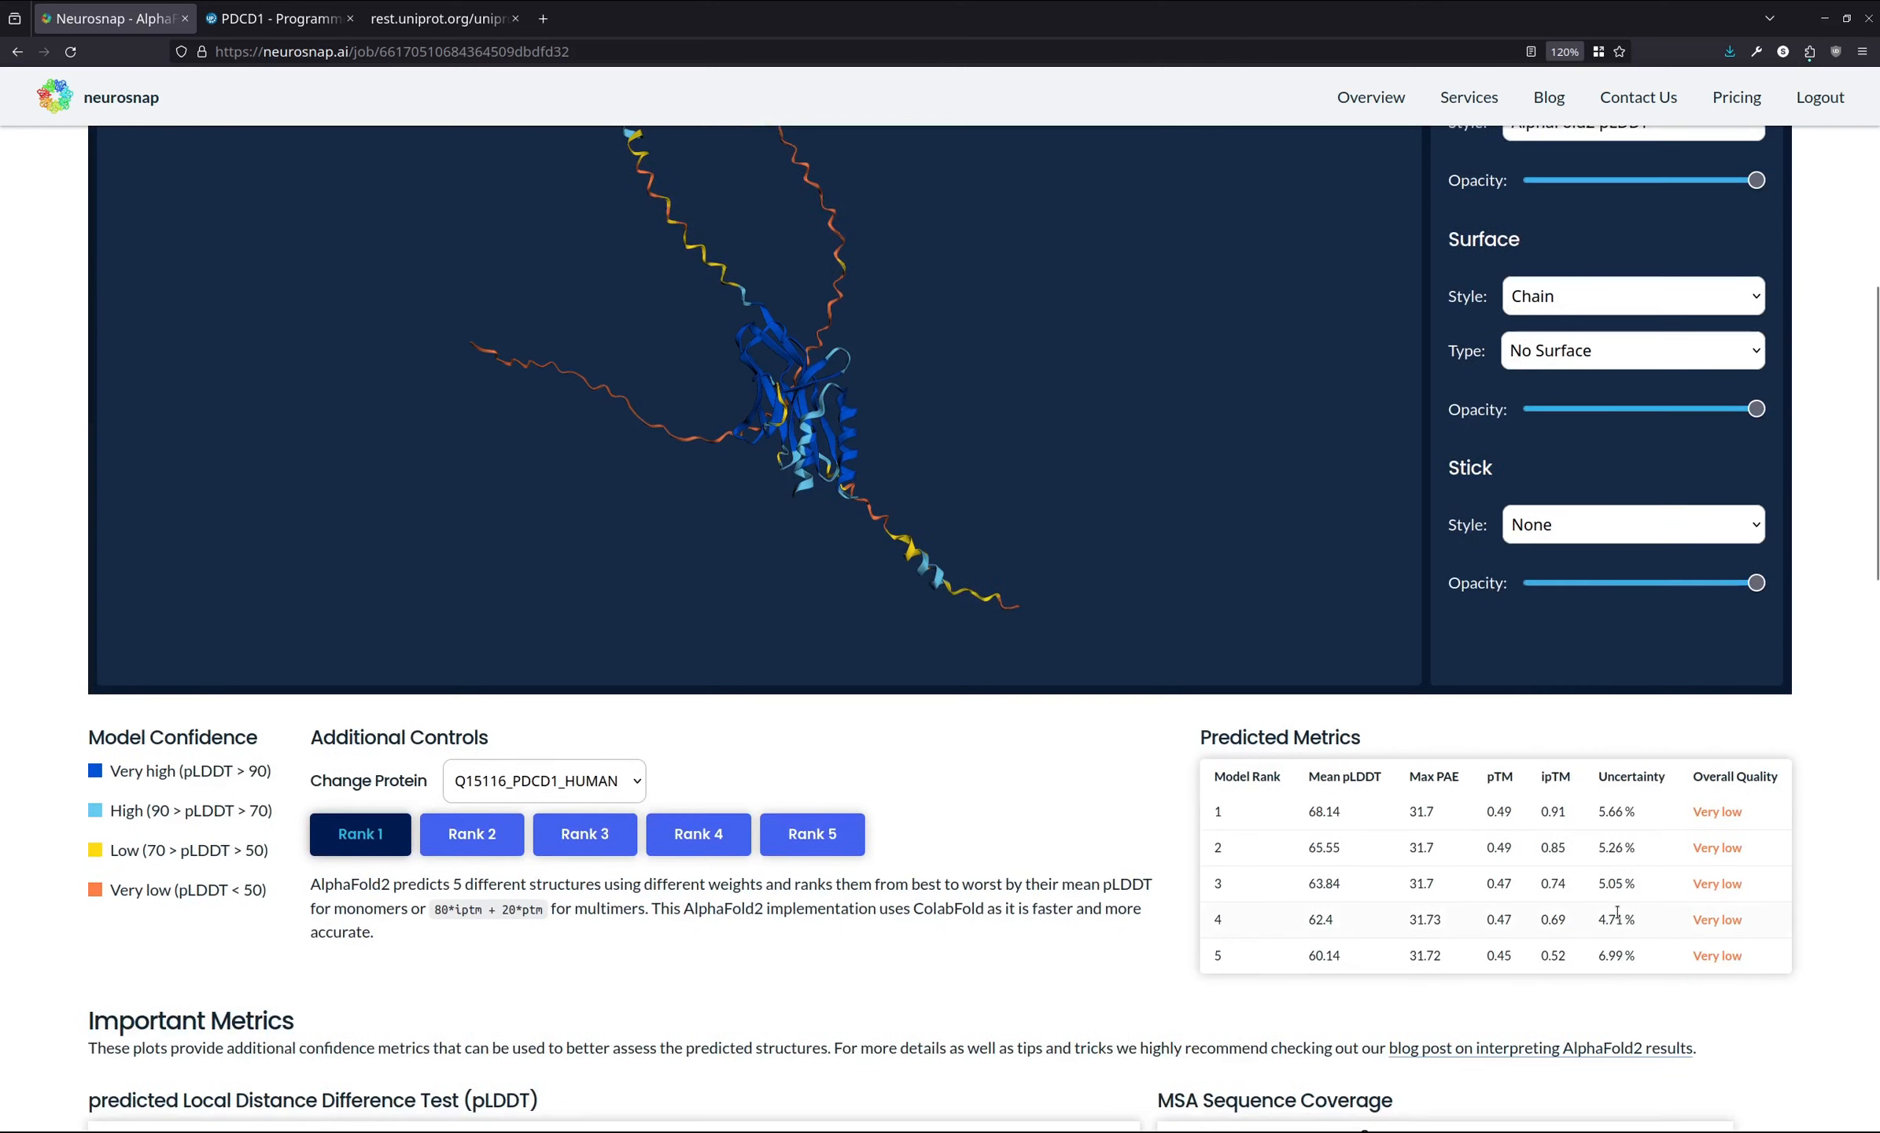
# - Examine the Overall Quality ratings in the Predicted Metrics table while rotating the rank 1 structure
pyautogui.moveTo(1600, 811); pyautogui.dragTo(1632, 814)
pyautogui.click(1627, 816)
pyautogui.moveTo(1139, 582); pyautogui.dragTo(1026, 527)
pyautogui.moveTo(906, 468); pyautogui.dragTo(910, 403)
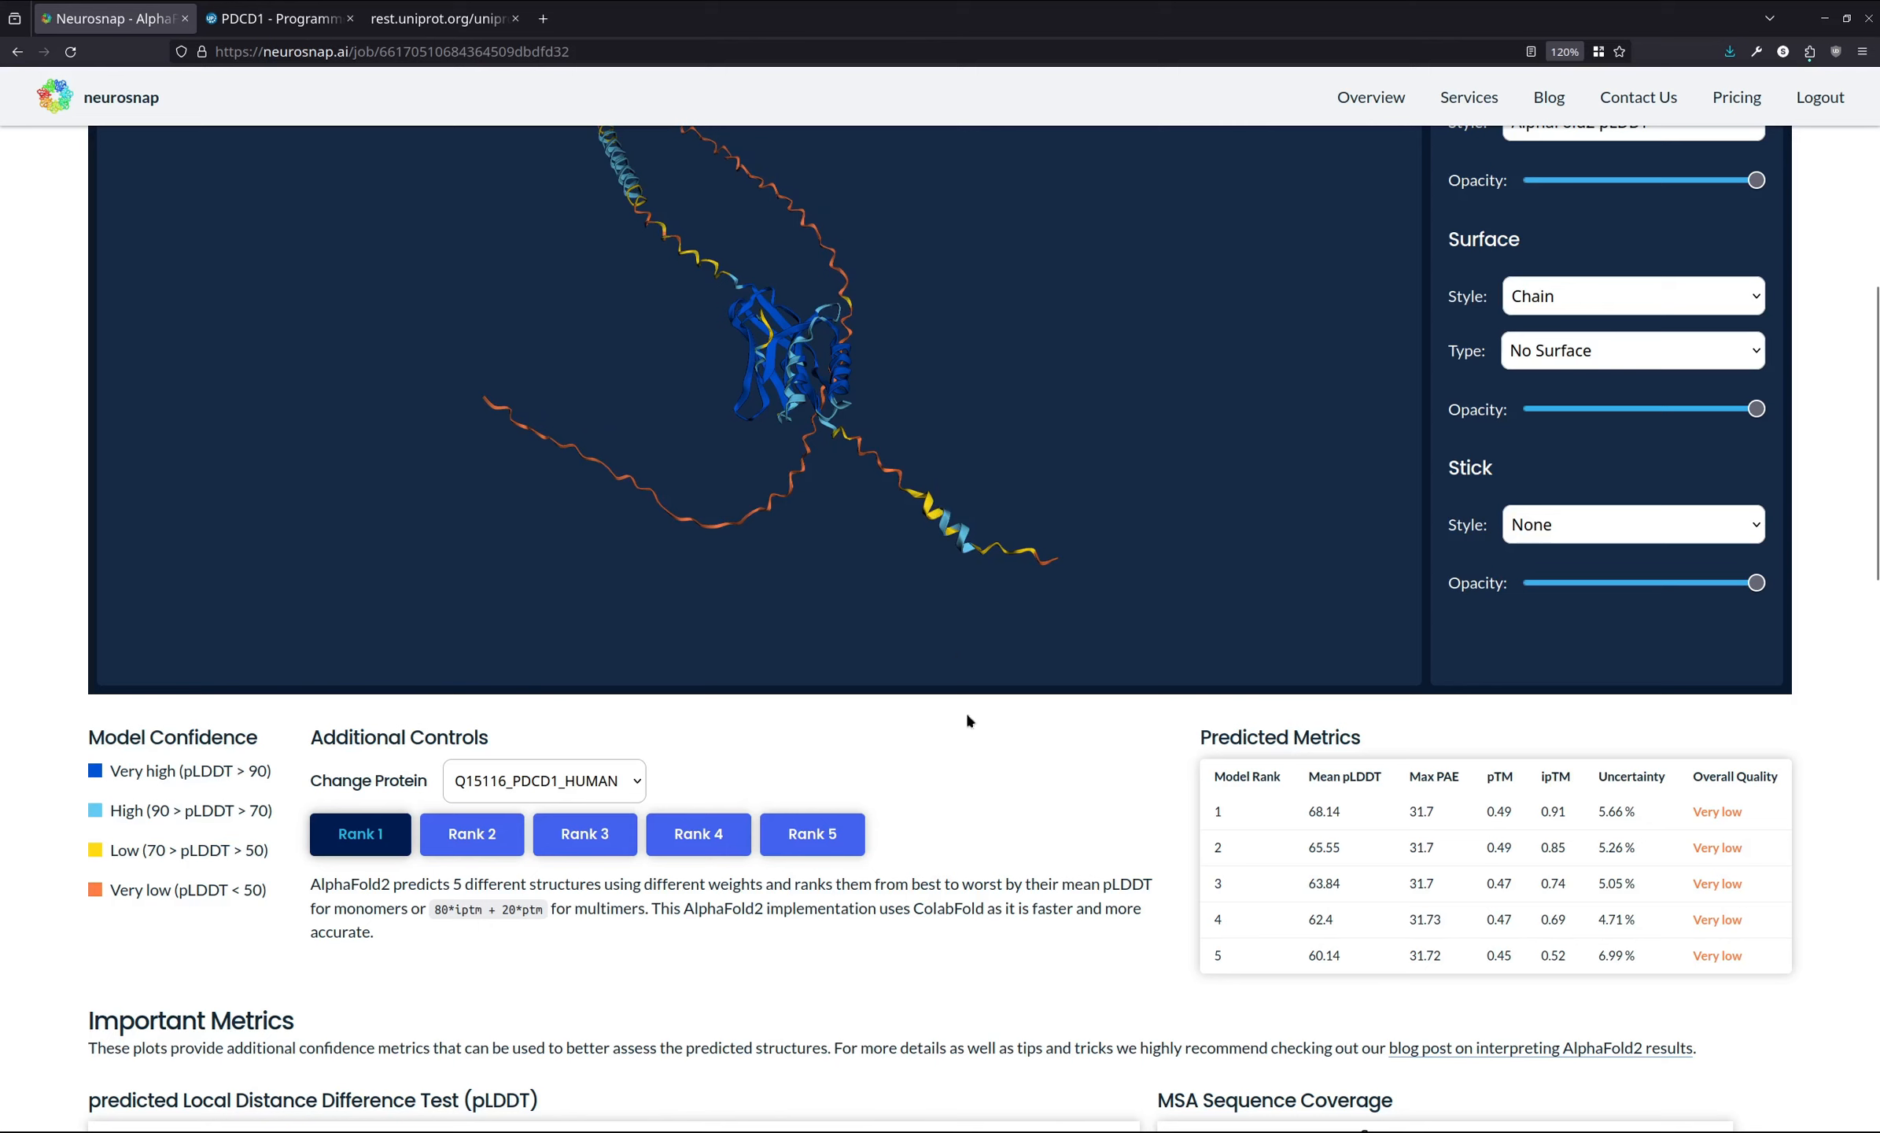
pyautogui.moveTo(1694, 819); pyautogui.dragTo(1743, 817)
pyautogui.click(1730, 815)
pyautogui.scroll(2, 900, 755)
pyautogui.moveTo(924, 661); pyautogui.dragTo(956, 610)
pyautogui.moveTo(764, 477); pyautogui.dragTo(825, 403)
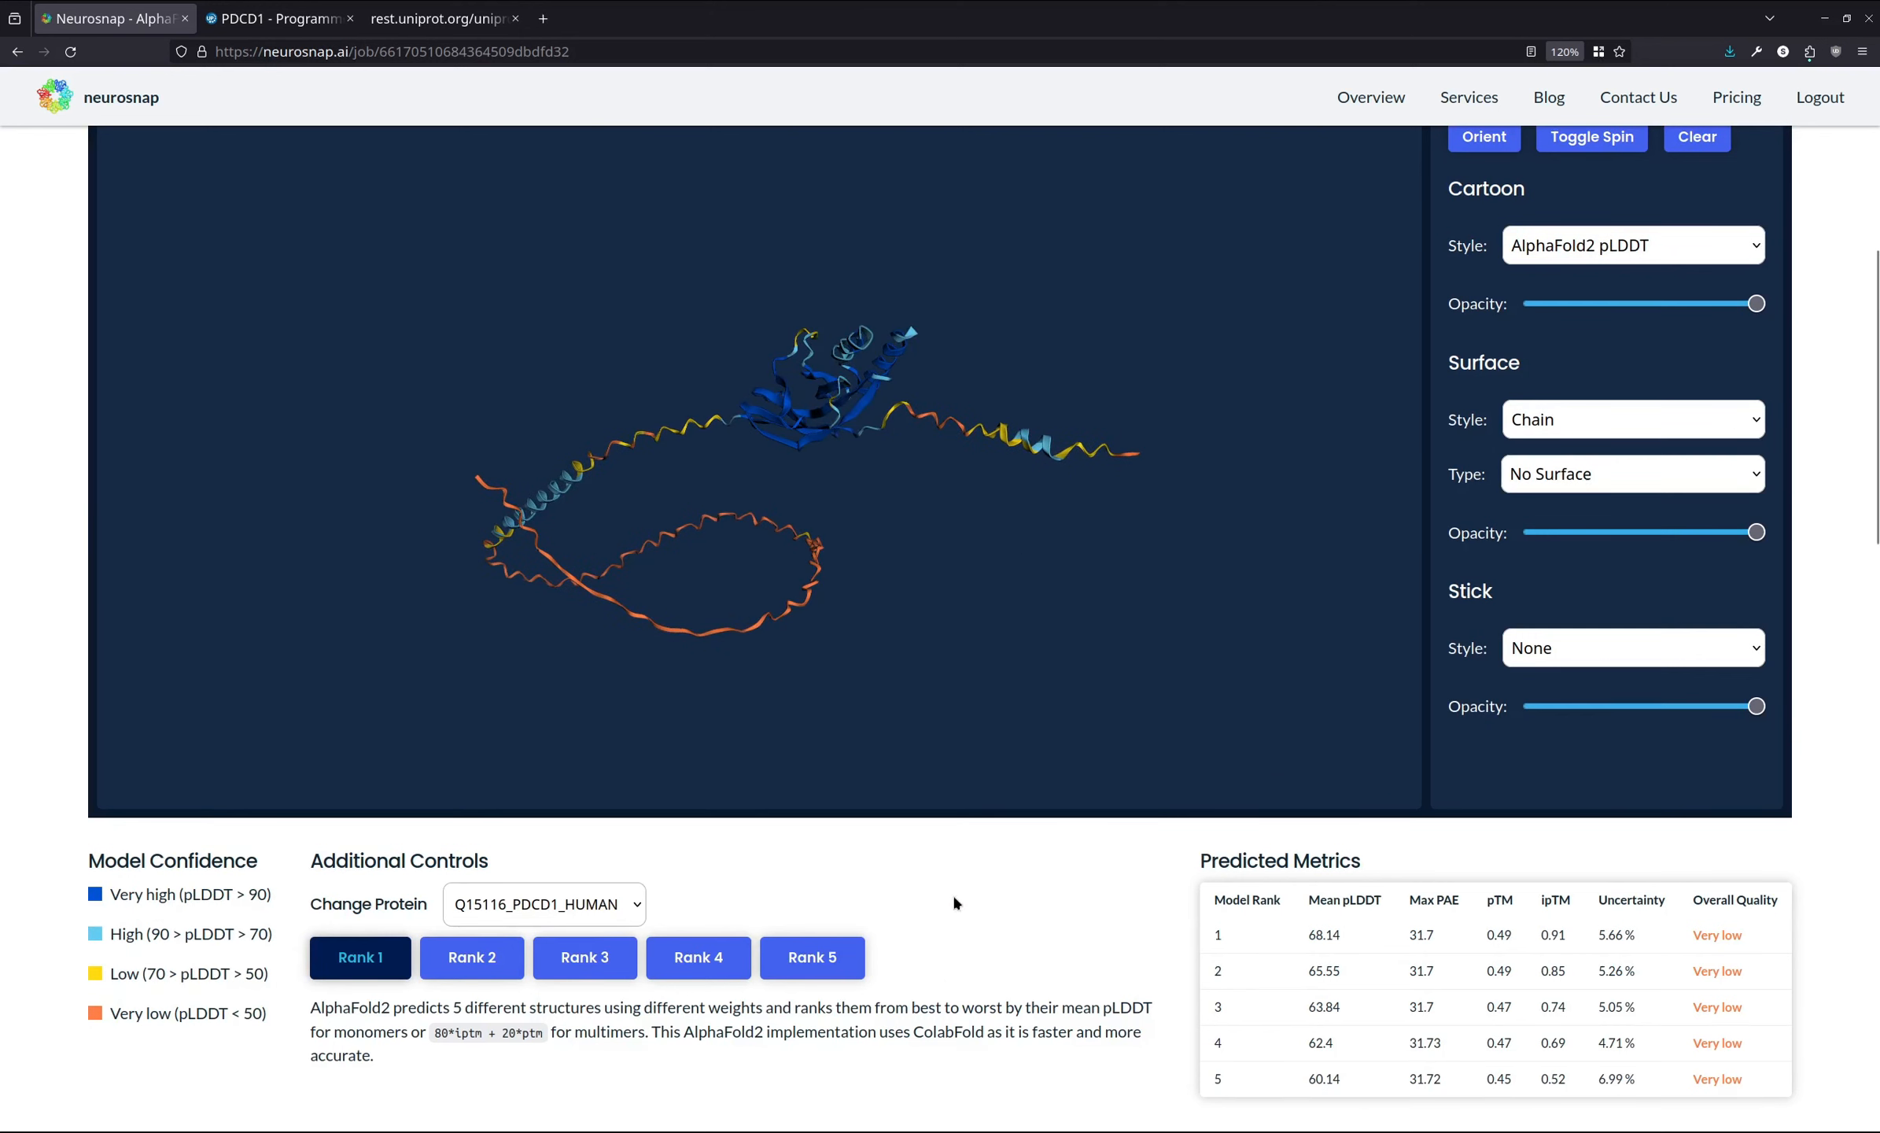
# - Display the Rank 2, Rank 3, Rank 4 and Rank 5 models in turn, finishing on the Rank 3 model
pyautogui.scroll(-2, 963, 857)
pyautogui.scroll(-2, 976, 802)
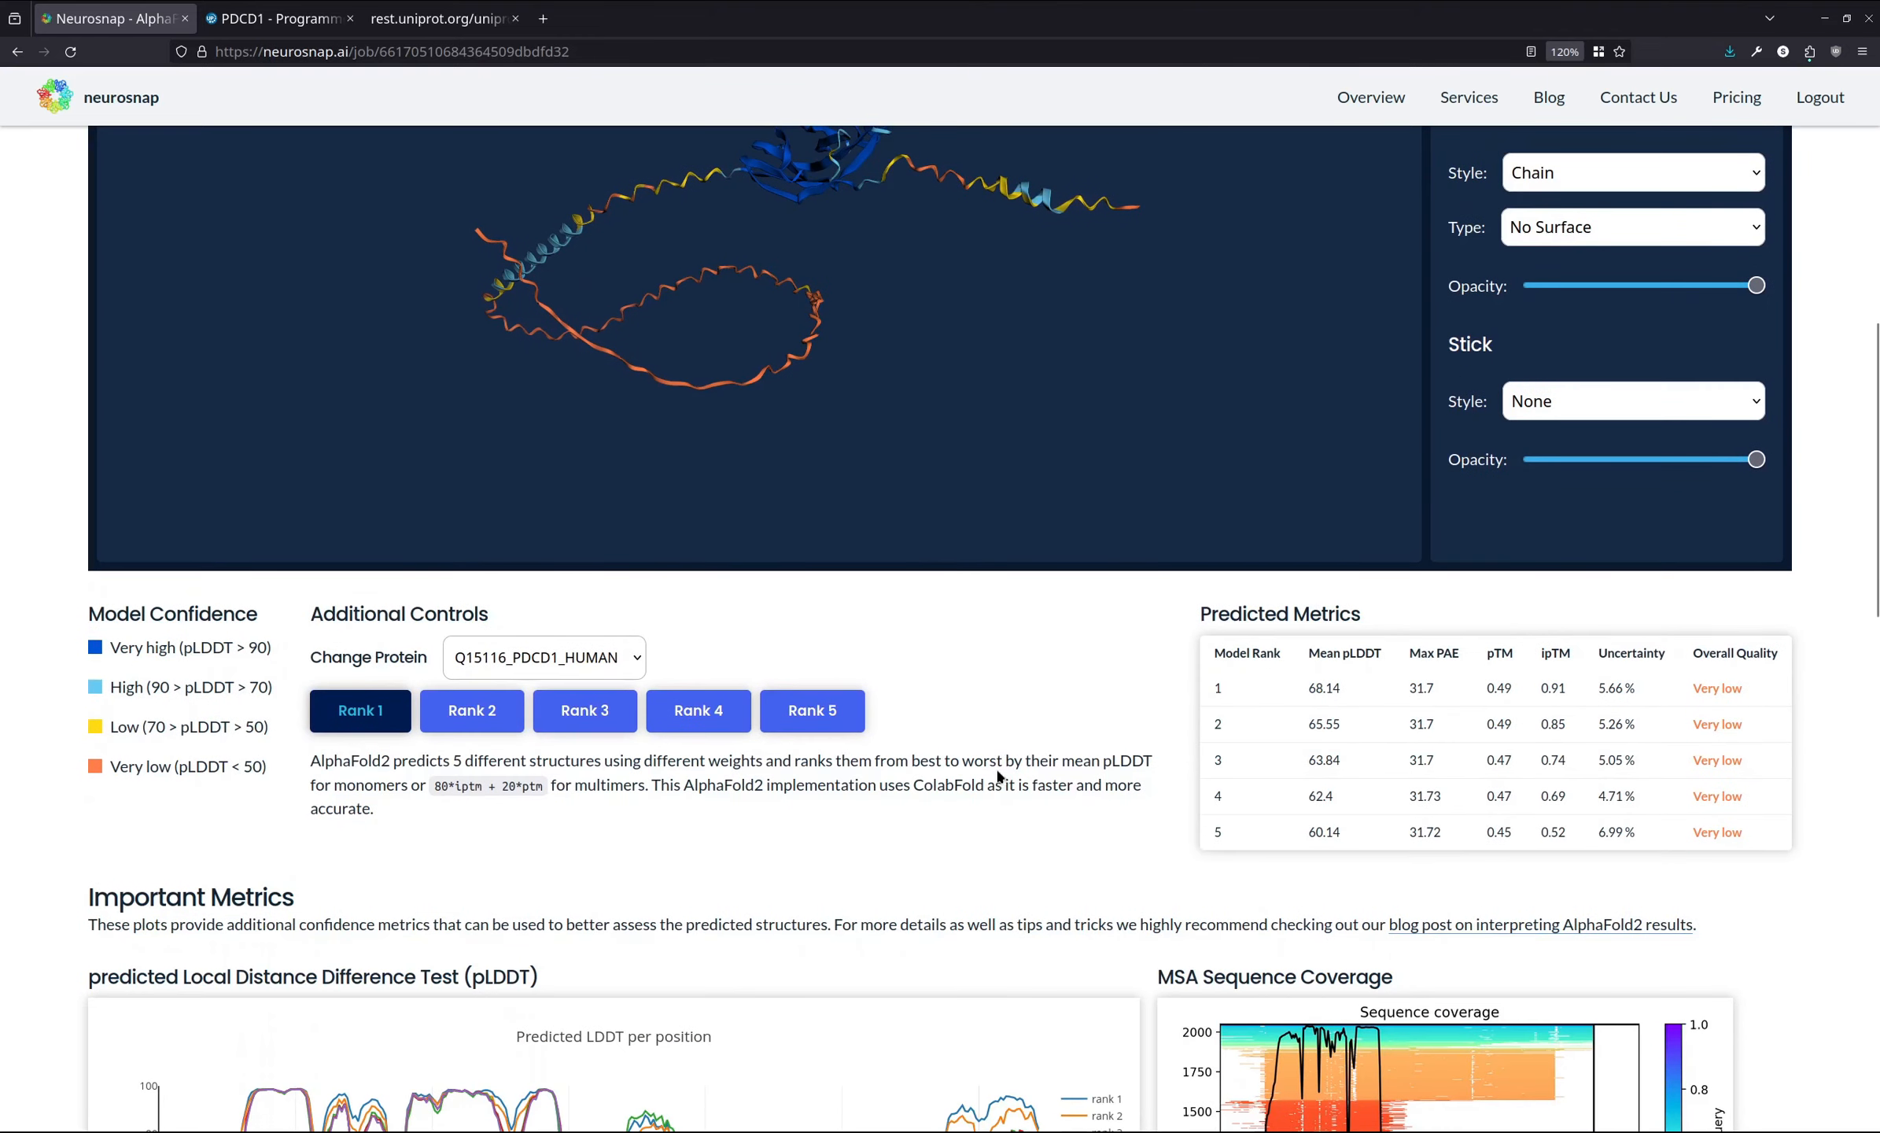
pyautogui.scroll(4, 969, 808)
pyautogui.click(484, 958)
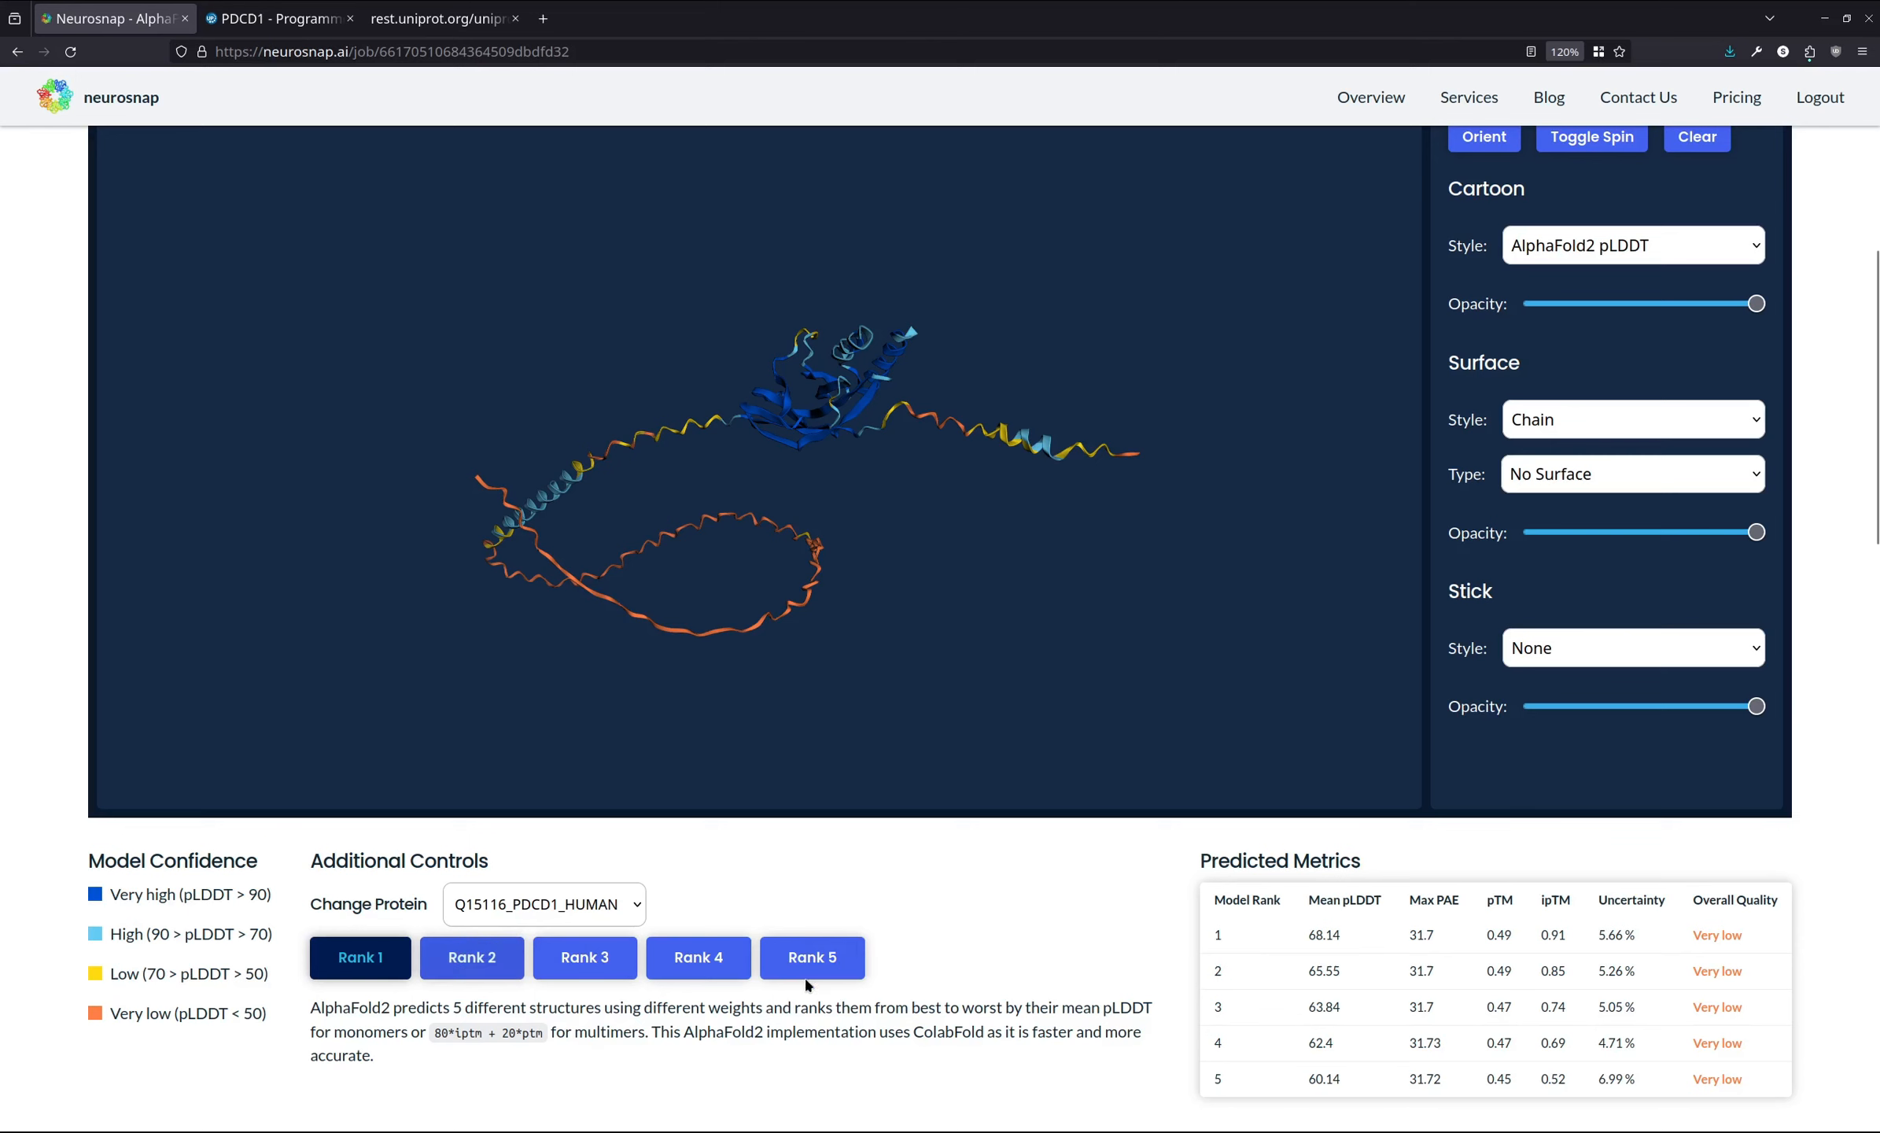
pyautogui.scroll(1, 1026, 984)
pyautogui.scroll(-1, 1024, 1010)
pyautogui.scroll(1, 879, 1008)
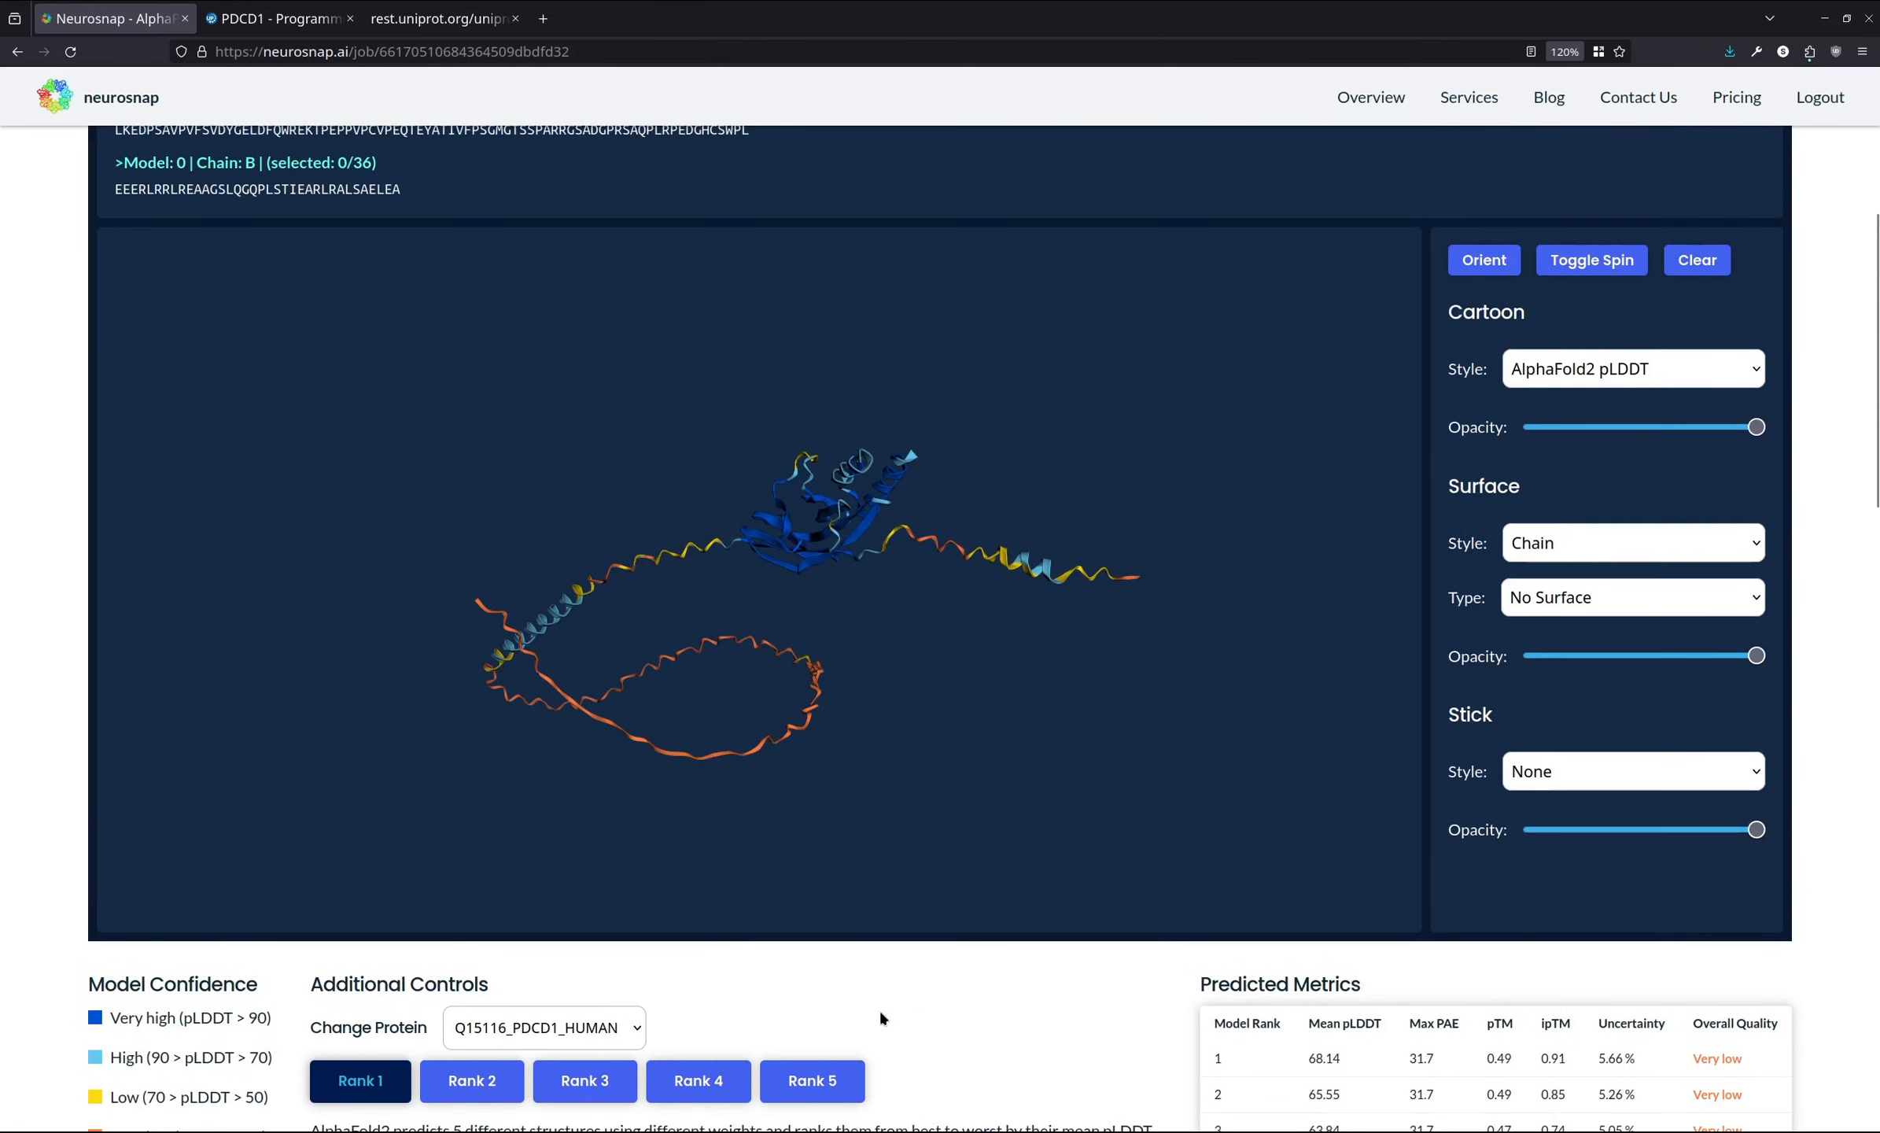
pyautogui.click(477, 1084)
pyautogui.click(581, 1087)
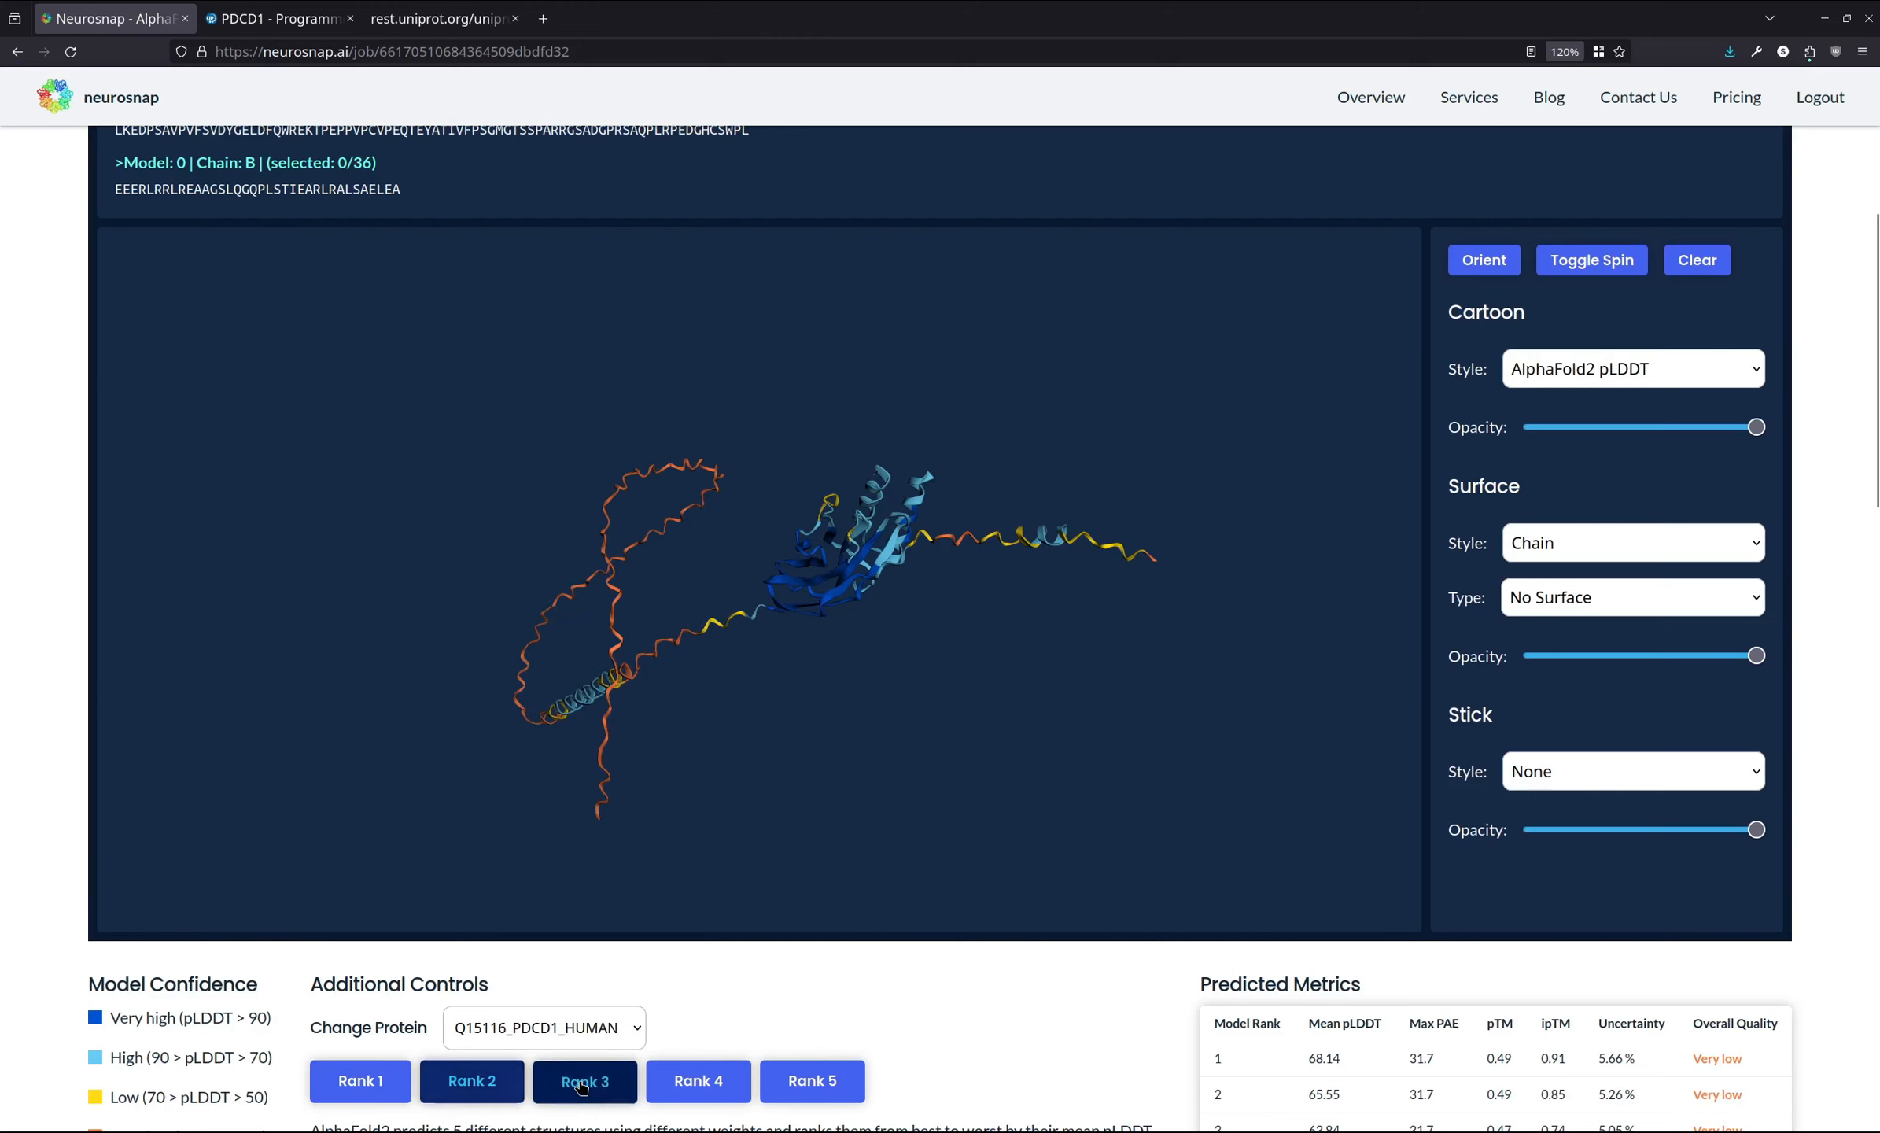
pyautogui.click(680, 1085)
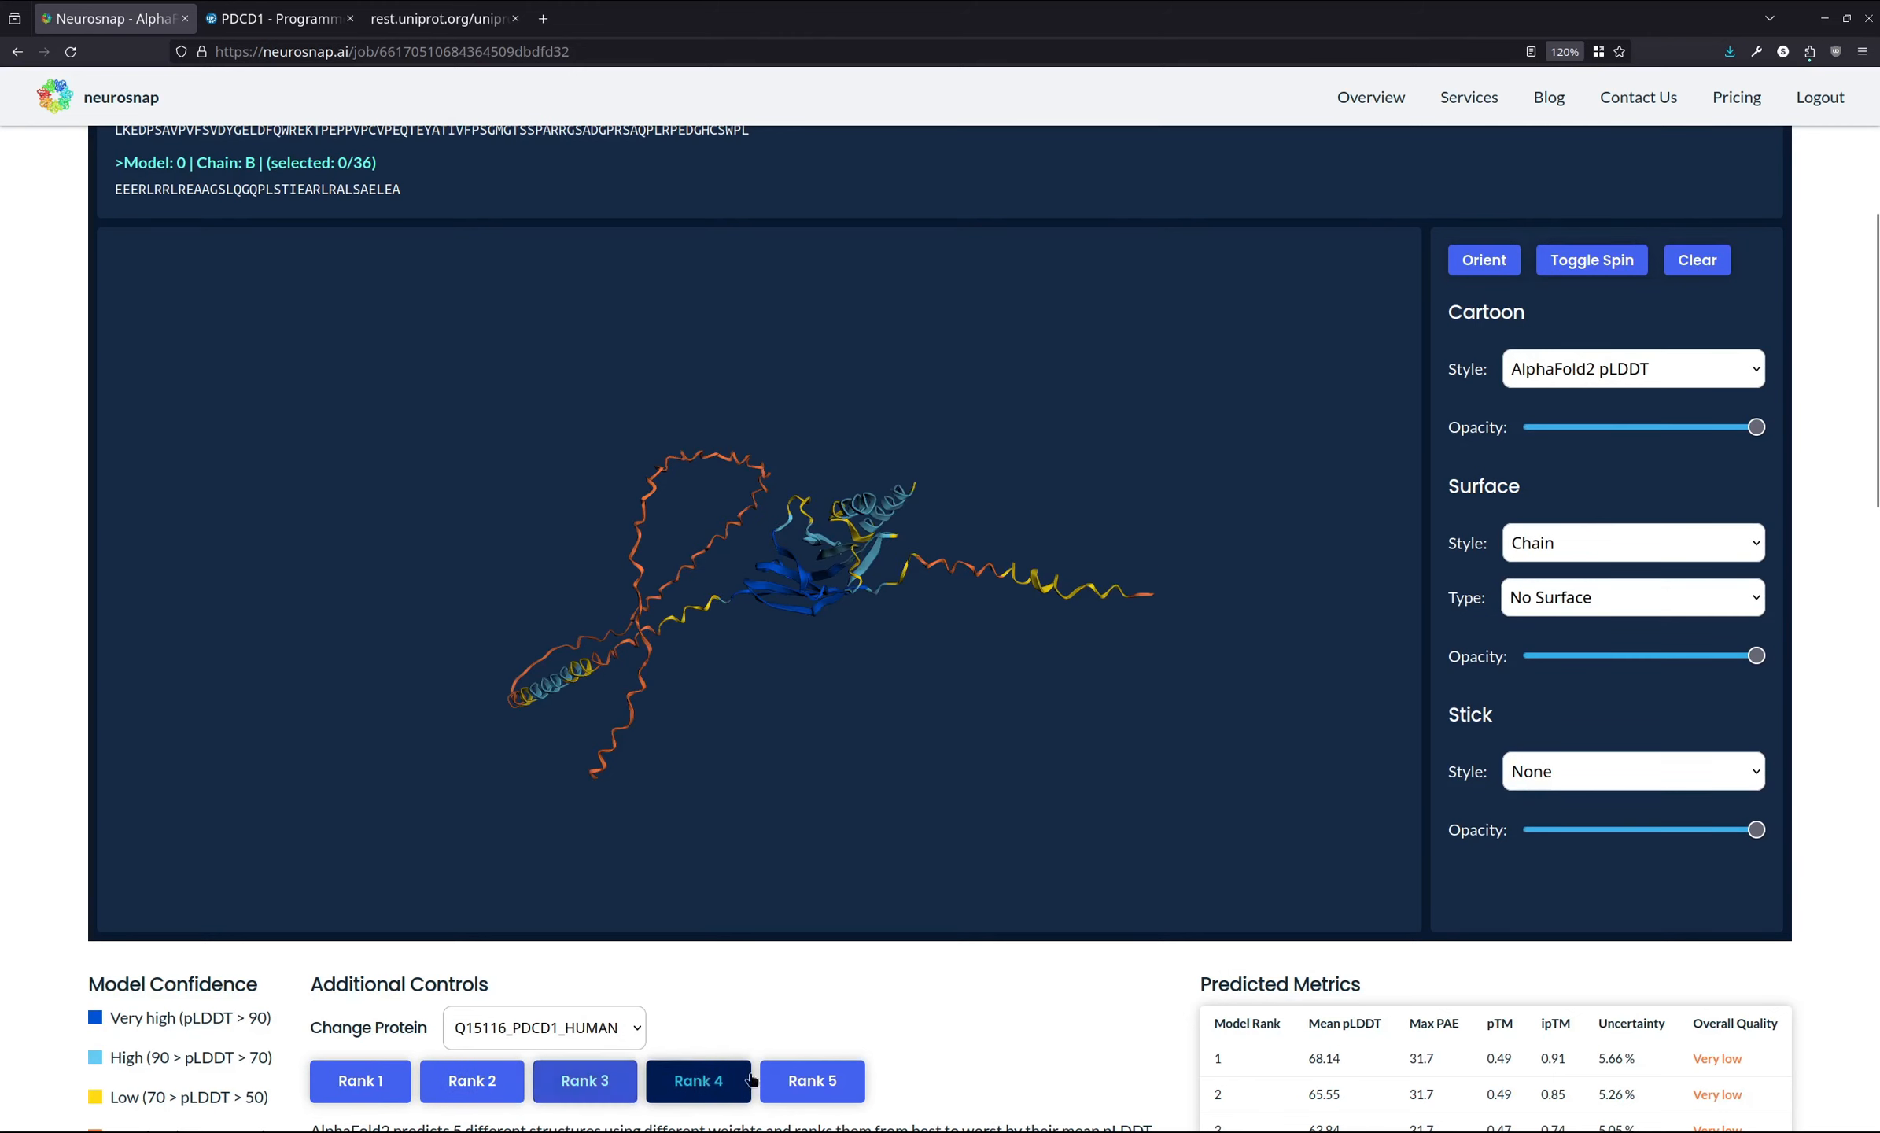
pyautogui.click(858, 1084)
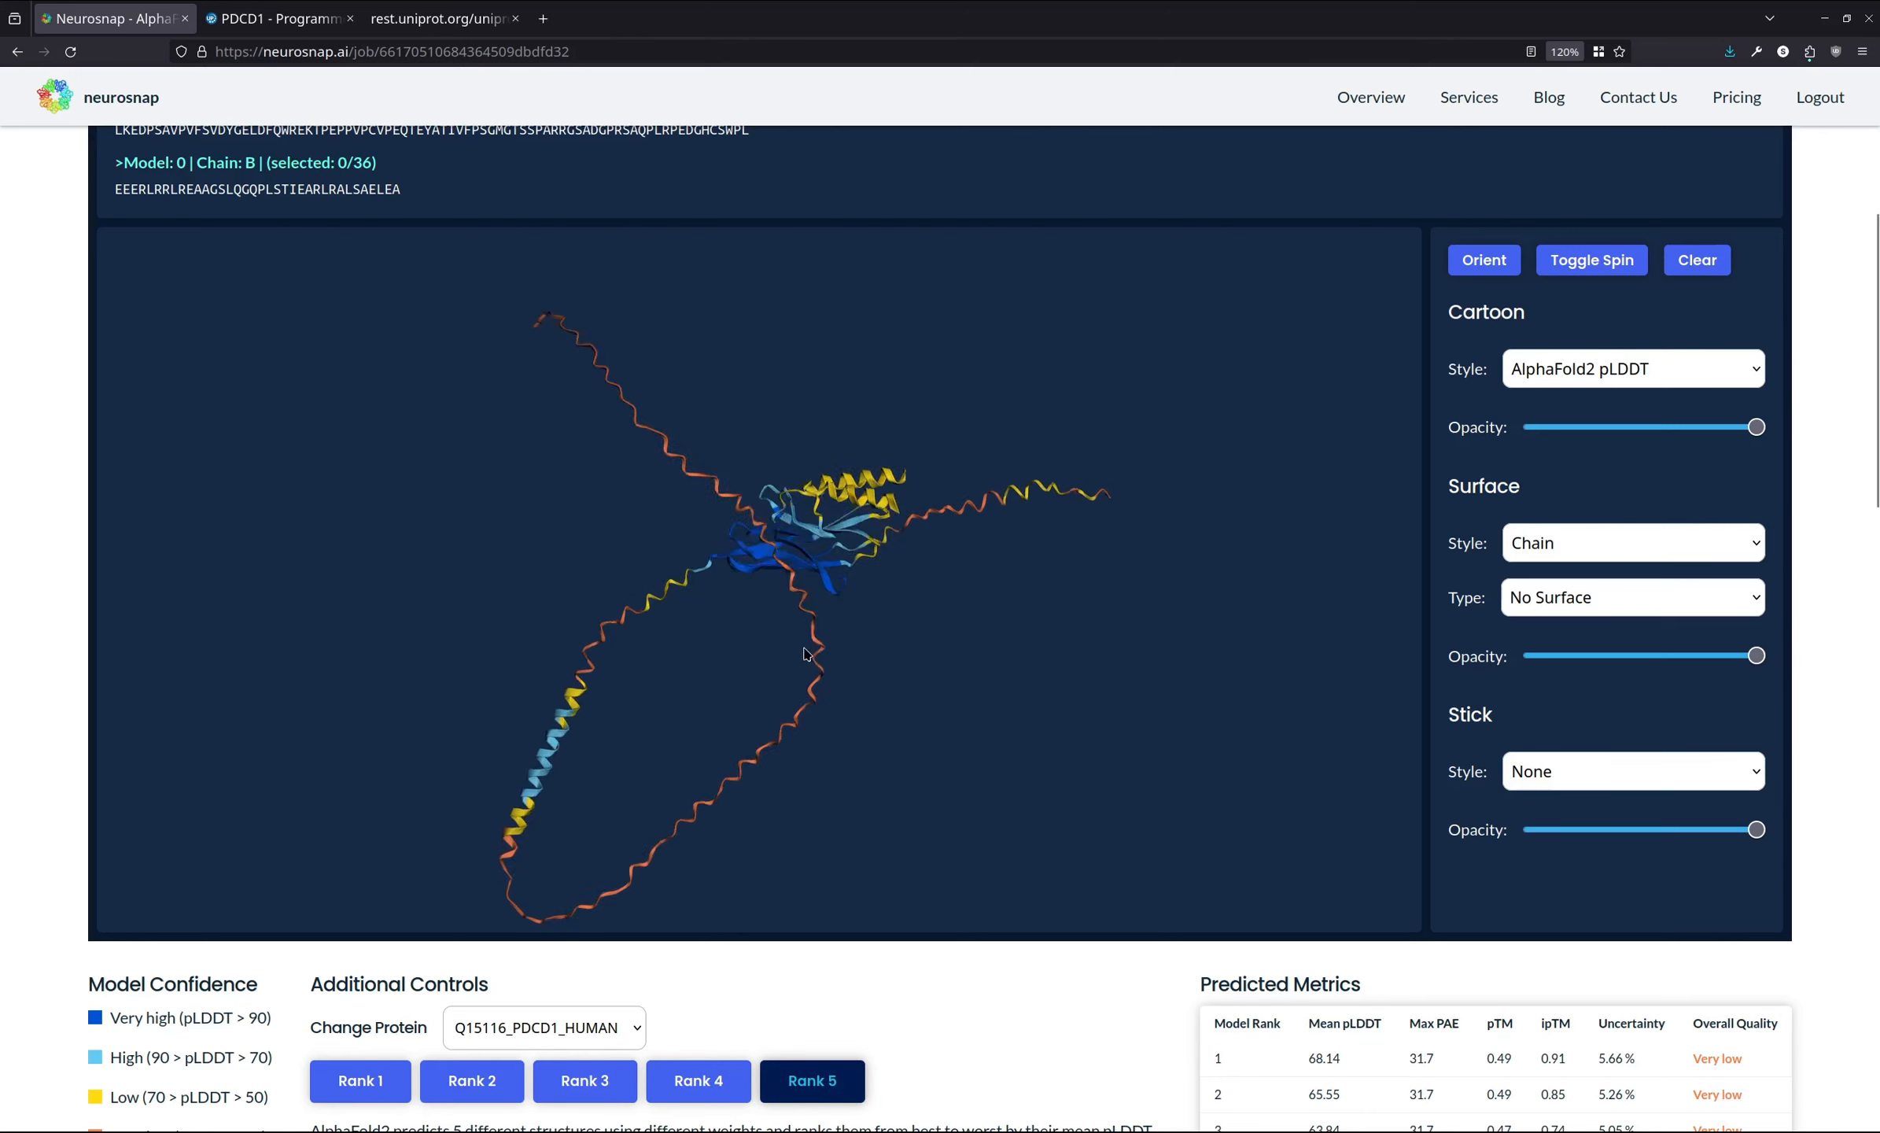
pyautogui.click(707, 1072)
pyautogui.click(592, 1082)
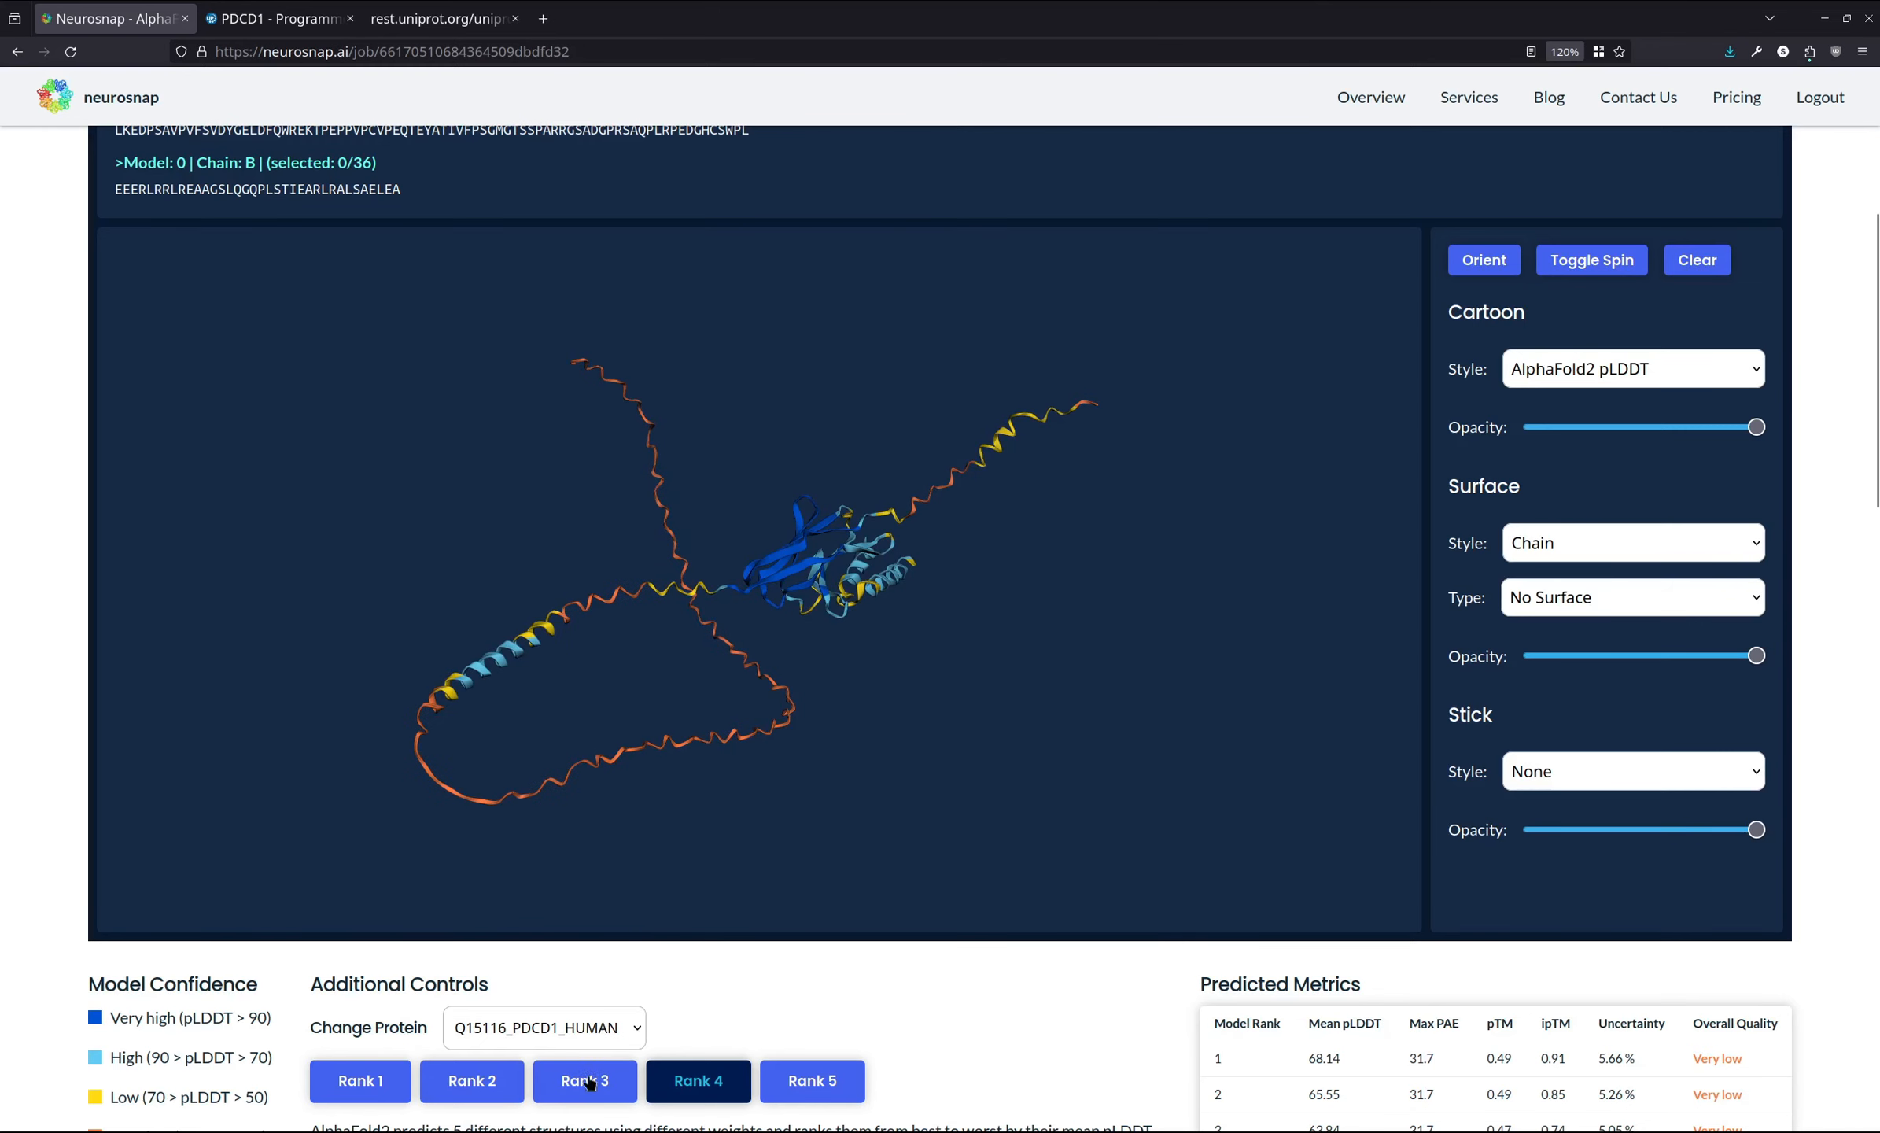
# - Examine the predicted LDDT per position plot and the MSA sequence coverage chart for all ranks
pyautogui.scroll(-10, 354, 979)
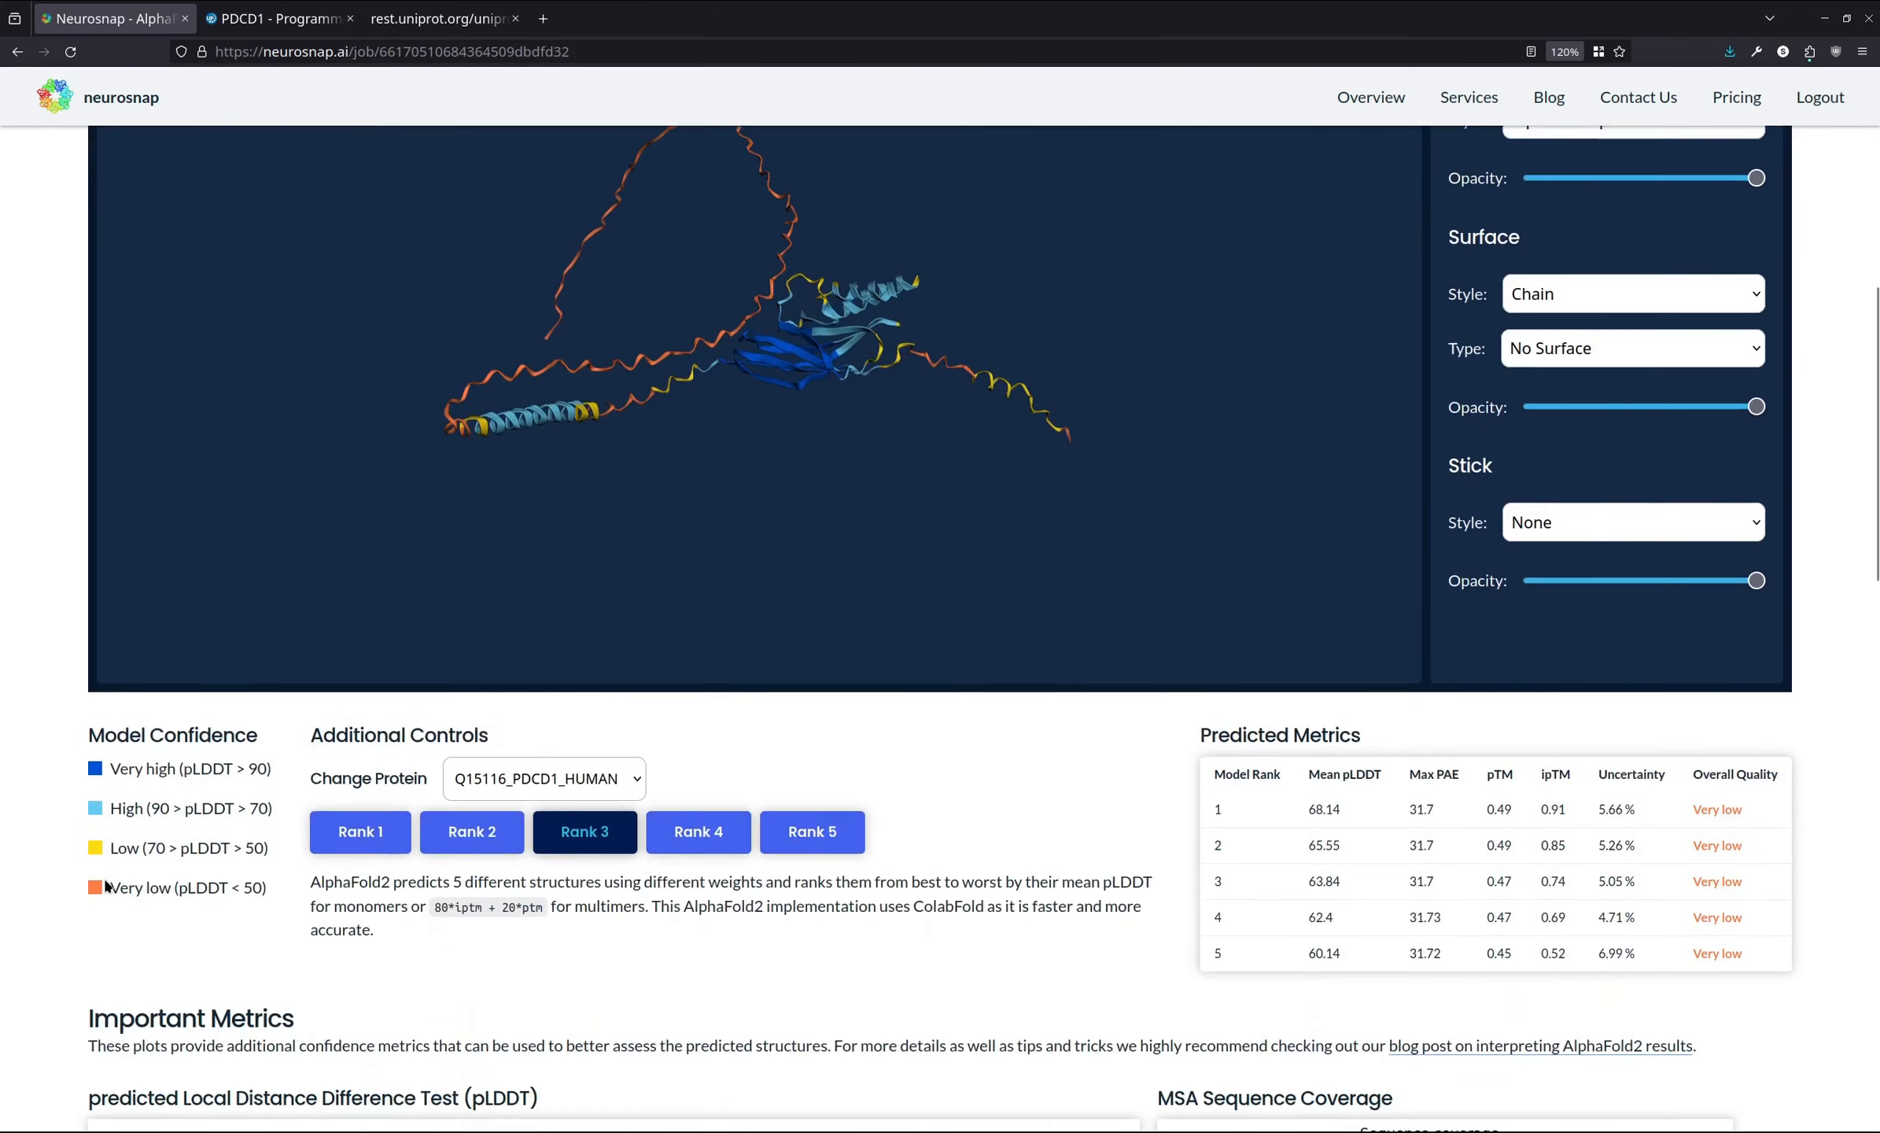
pyautogui.scroll(-2, 49, 716)
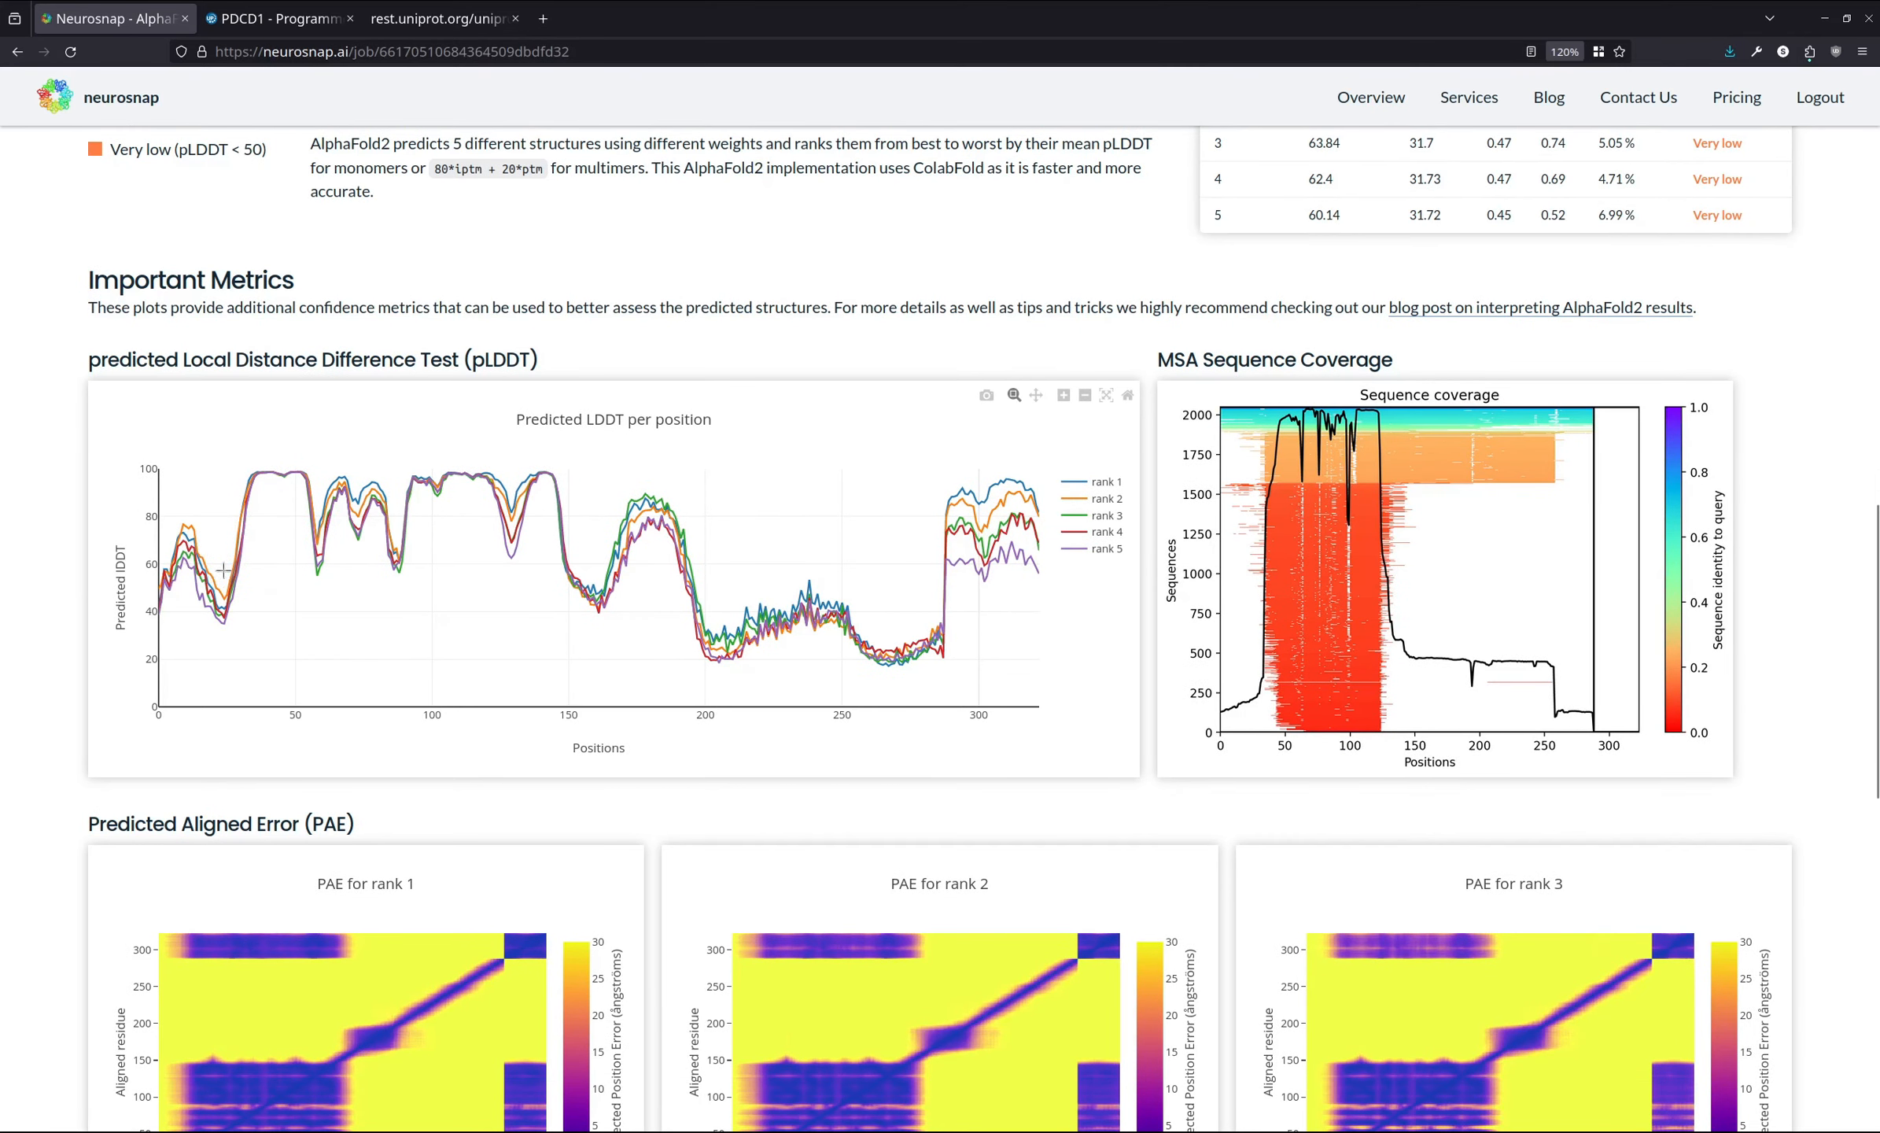
pyautogui.scroll(9, 59, 563)
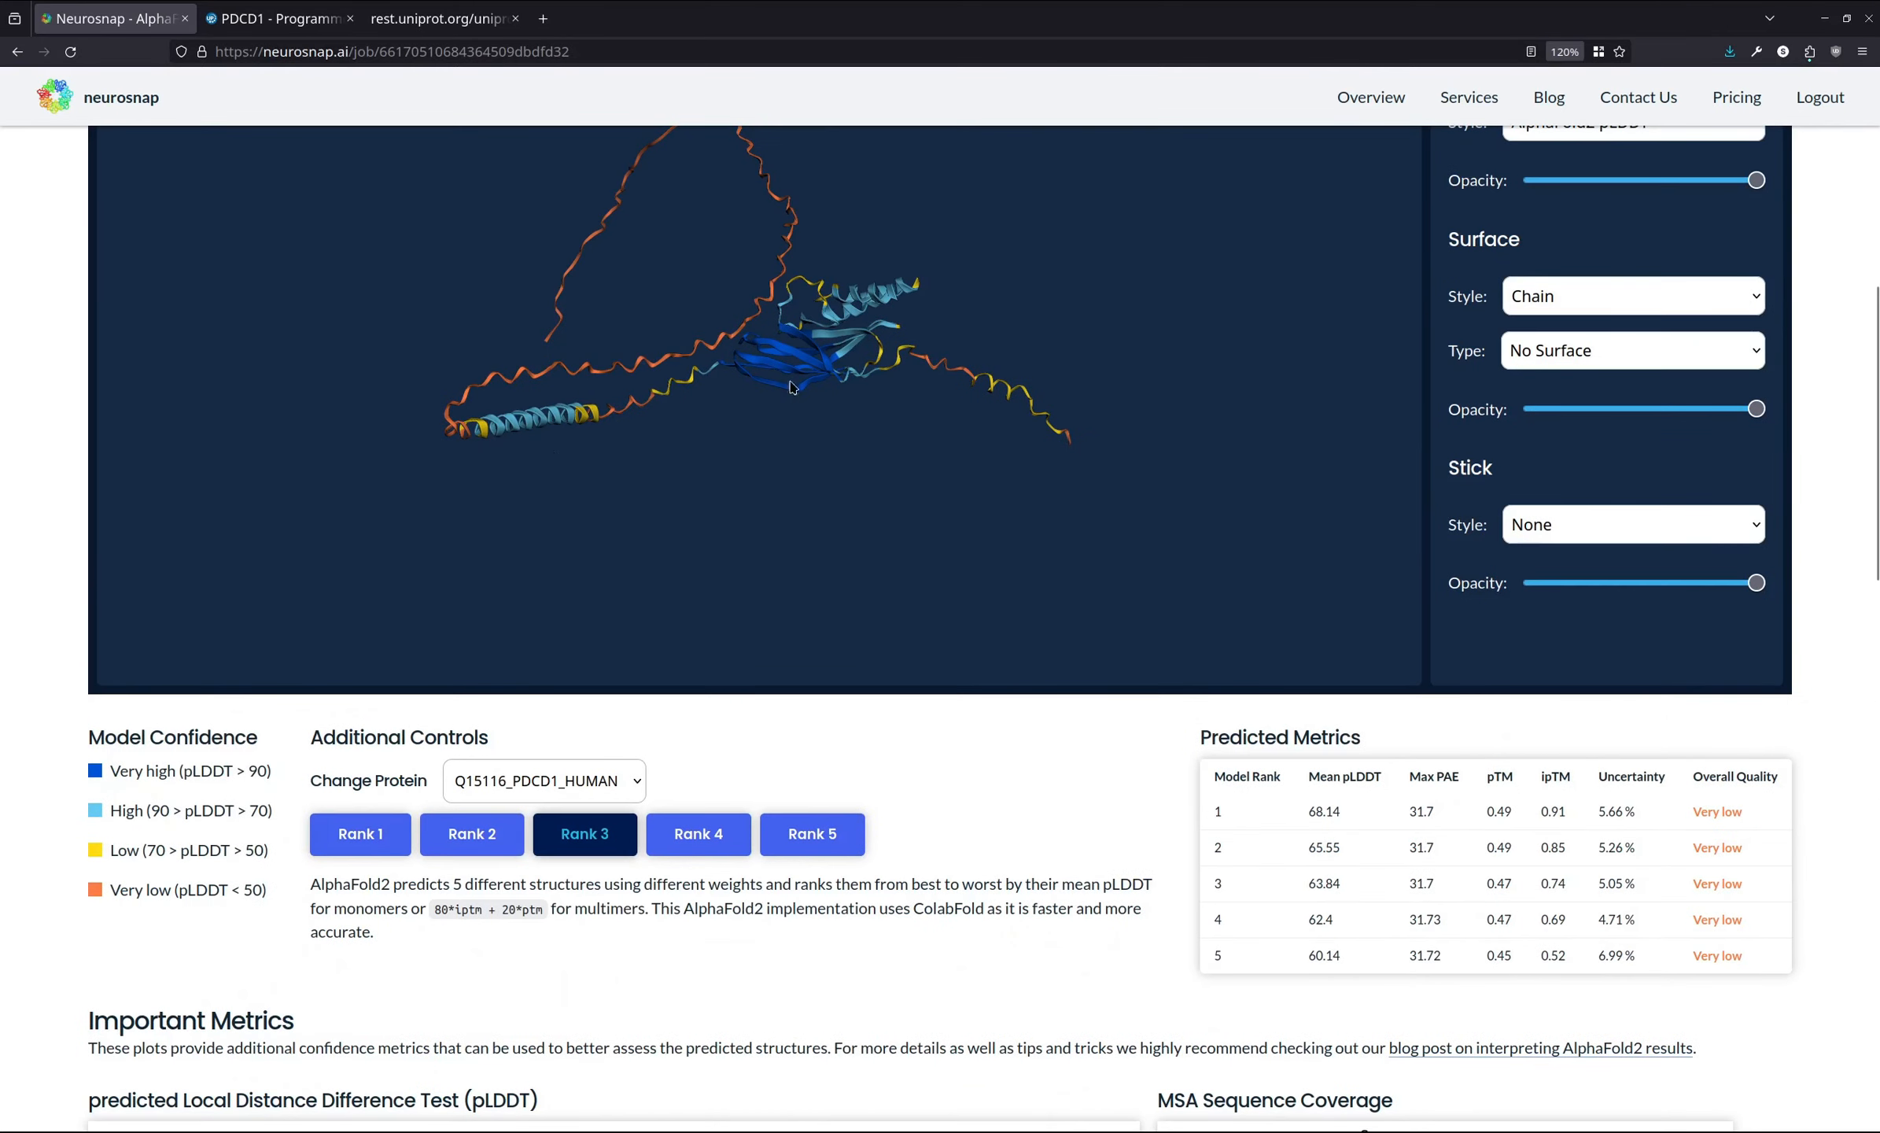
pyautogui.scroll(-6, 16, 565)
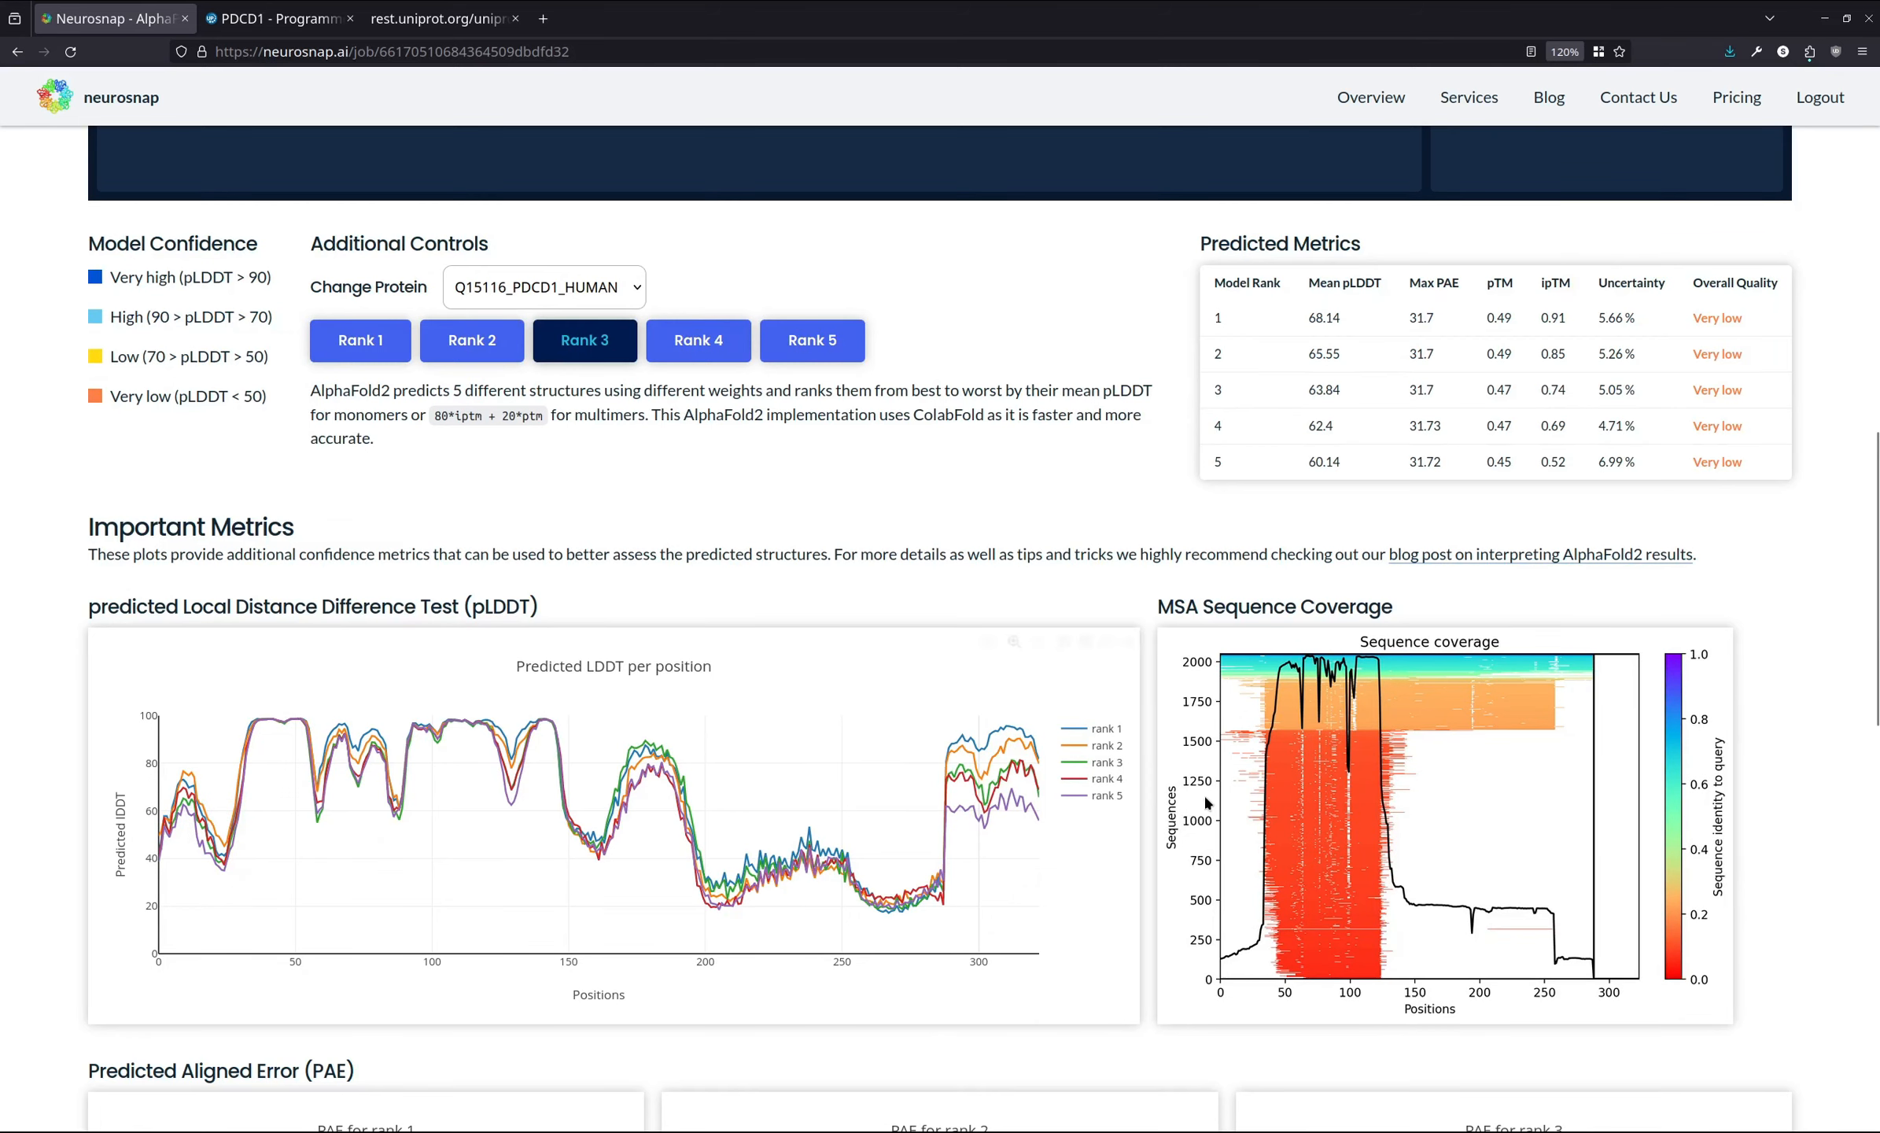
pyautogui.scroll(-2, 1321, 599)
pyautogui.scroll(-4, 1321, 600)
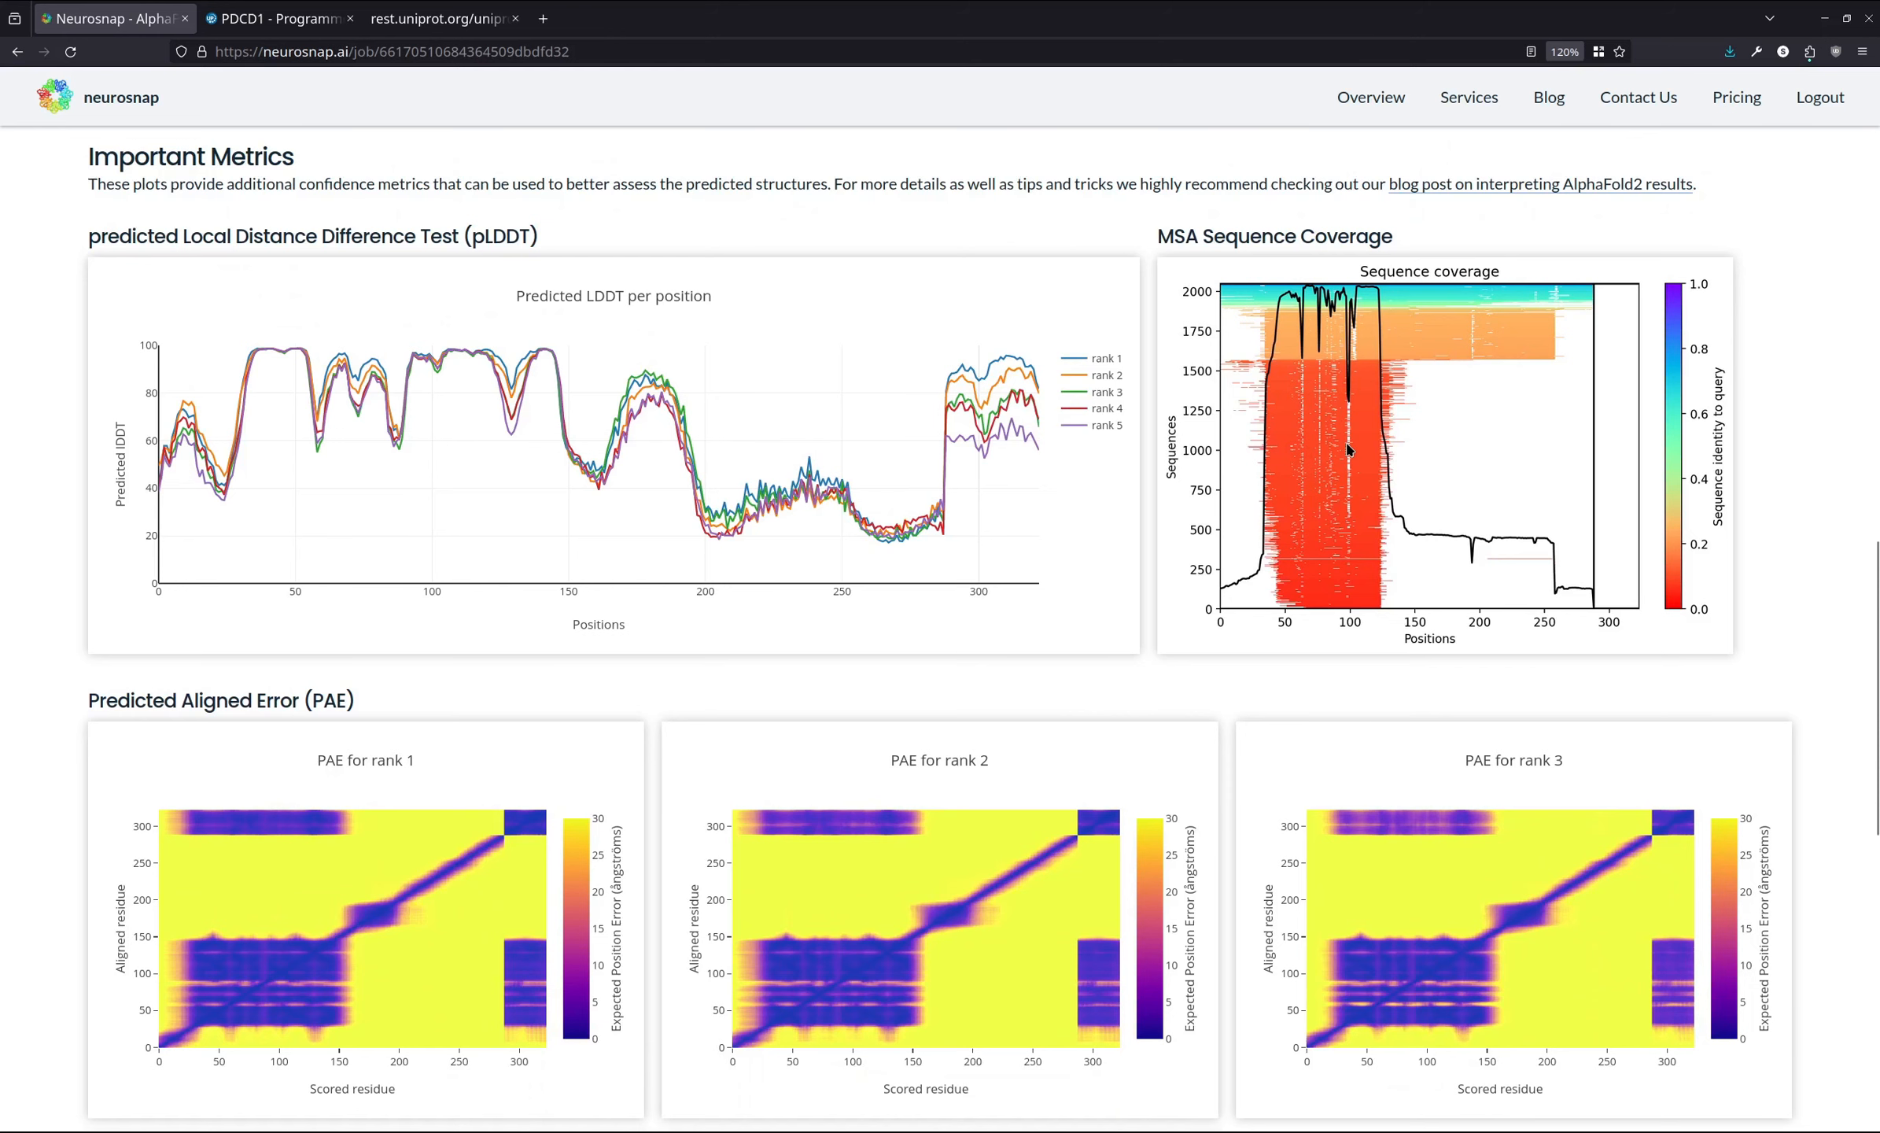
pyautogui.scroll(4, 1353, 484)
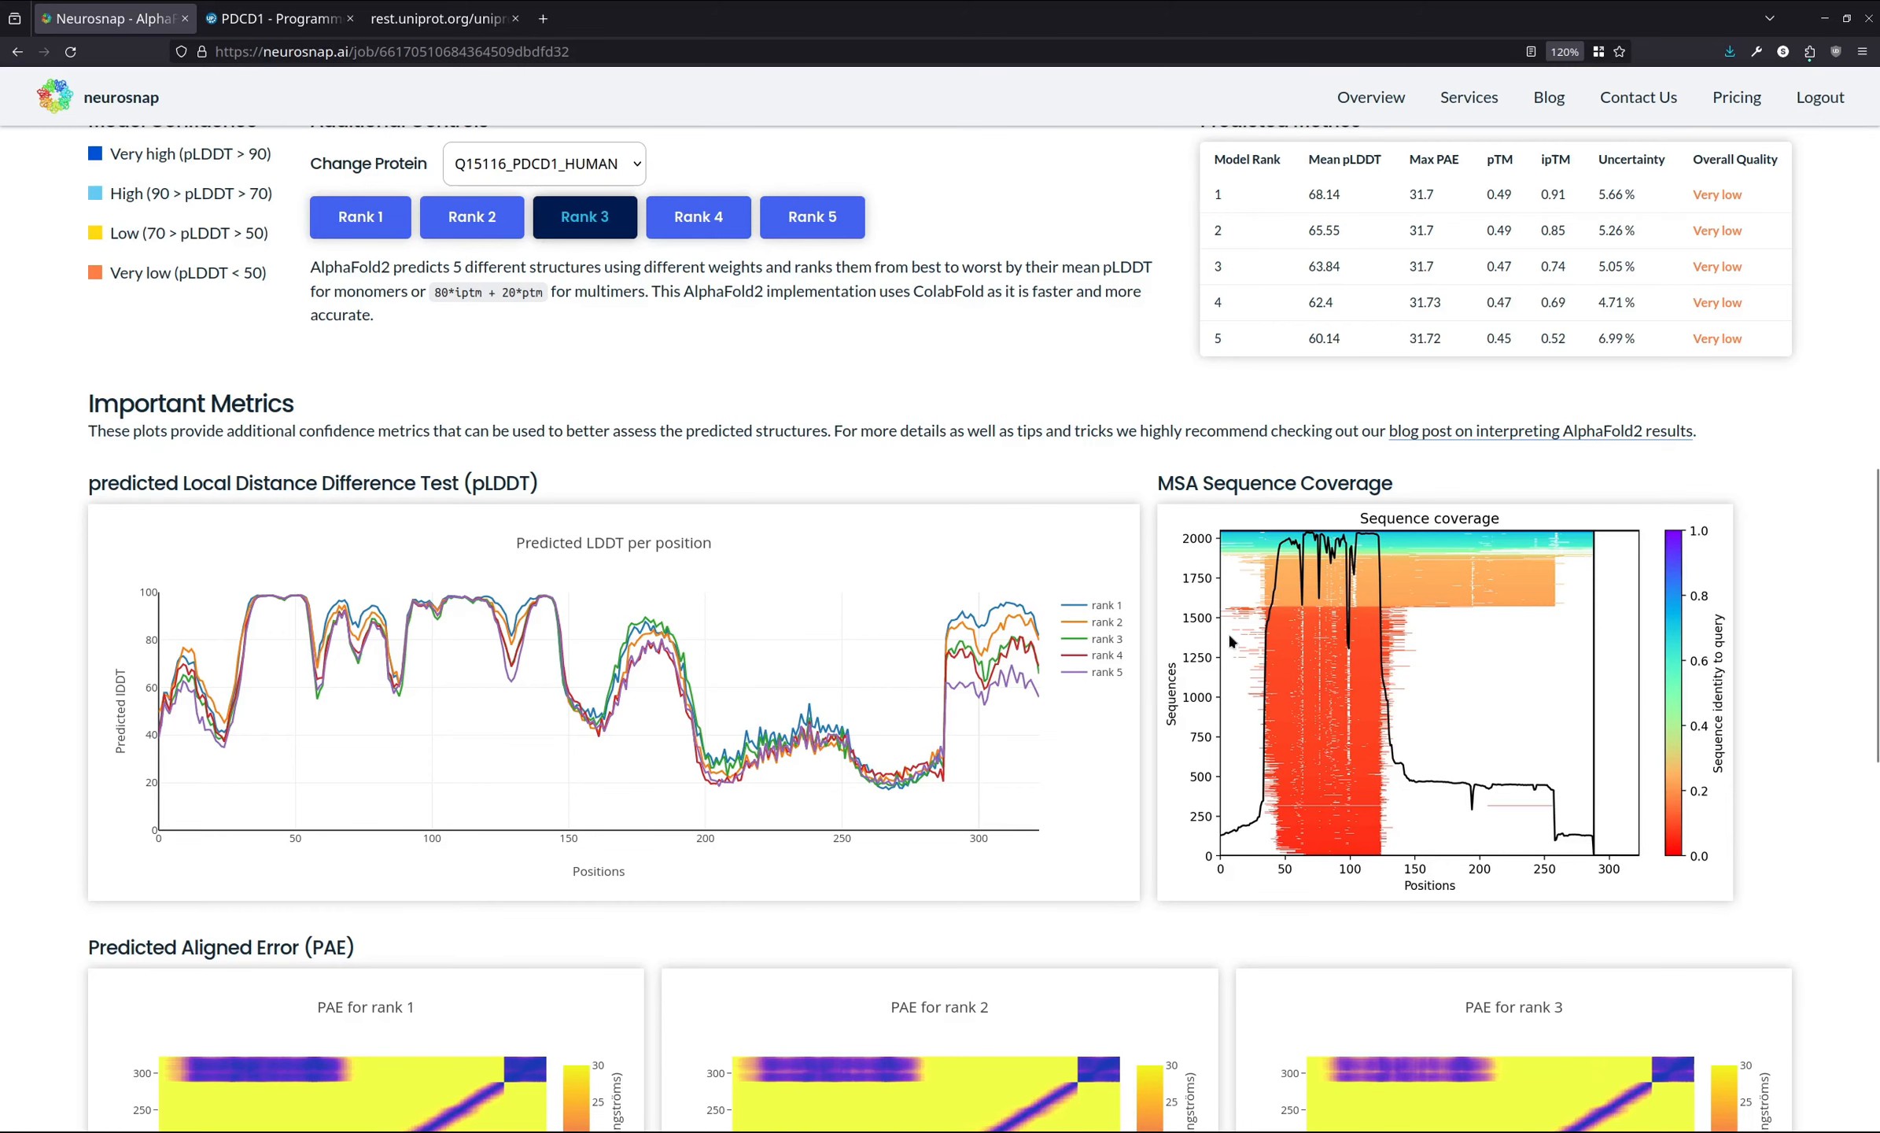
pyautogui.scroll(-4, 1312, 618)
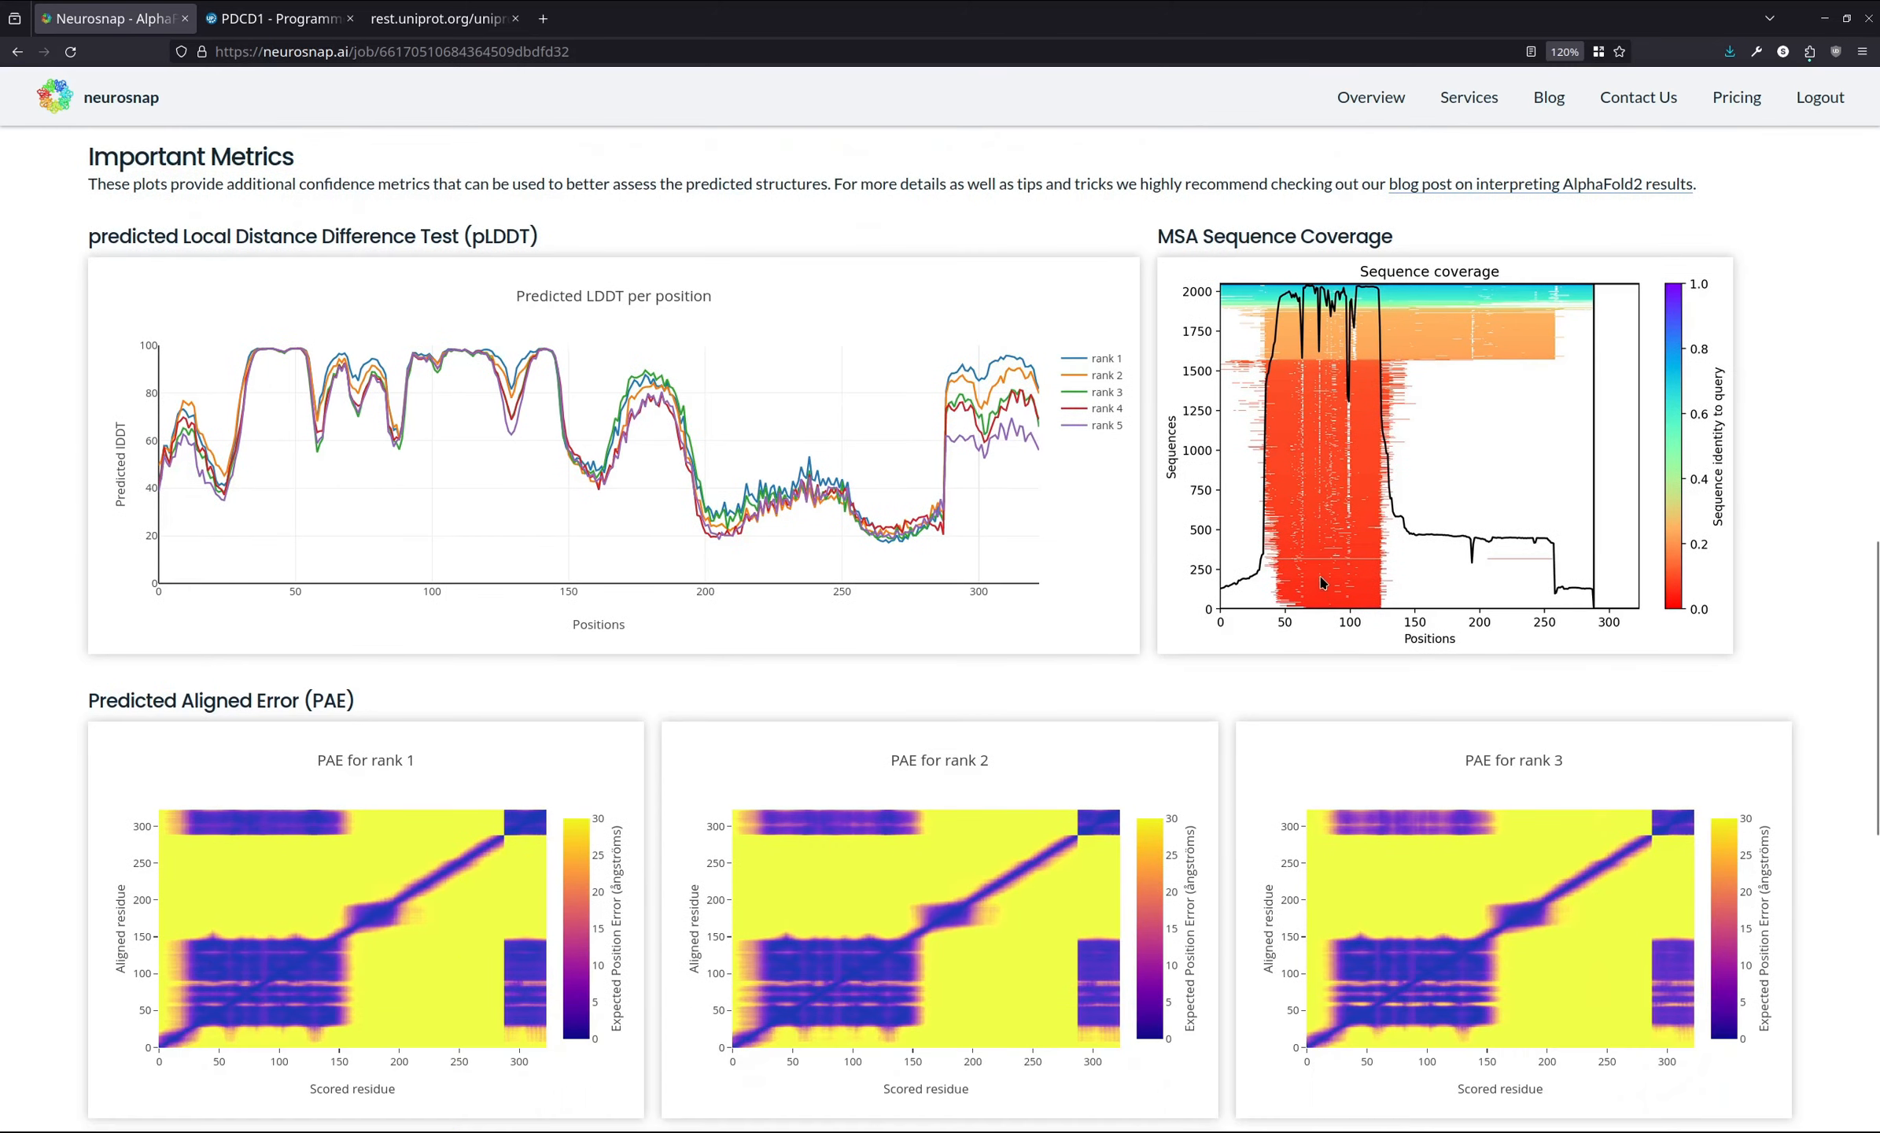
pyautogui.scroll(13, 1326, 586)
pyautogui.scroll(3, 1538, 708)
# - Examine the Predicted Aligned Error heatmaps for the five ranked models
pyautogui.scroll(-20, 1241, 917)
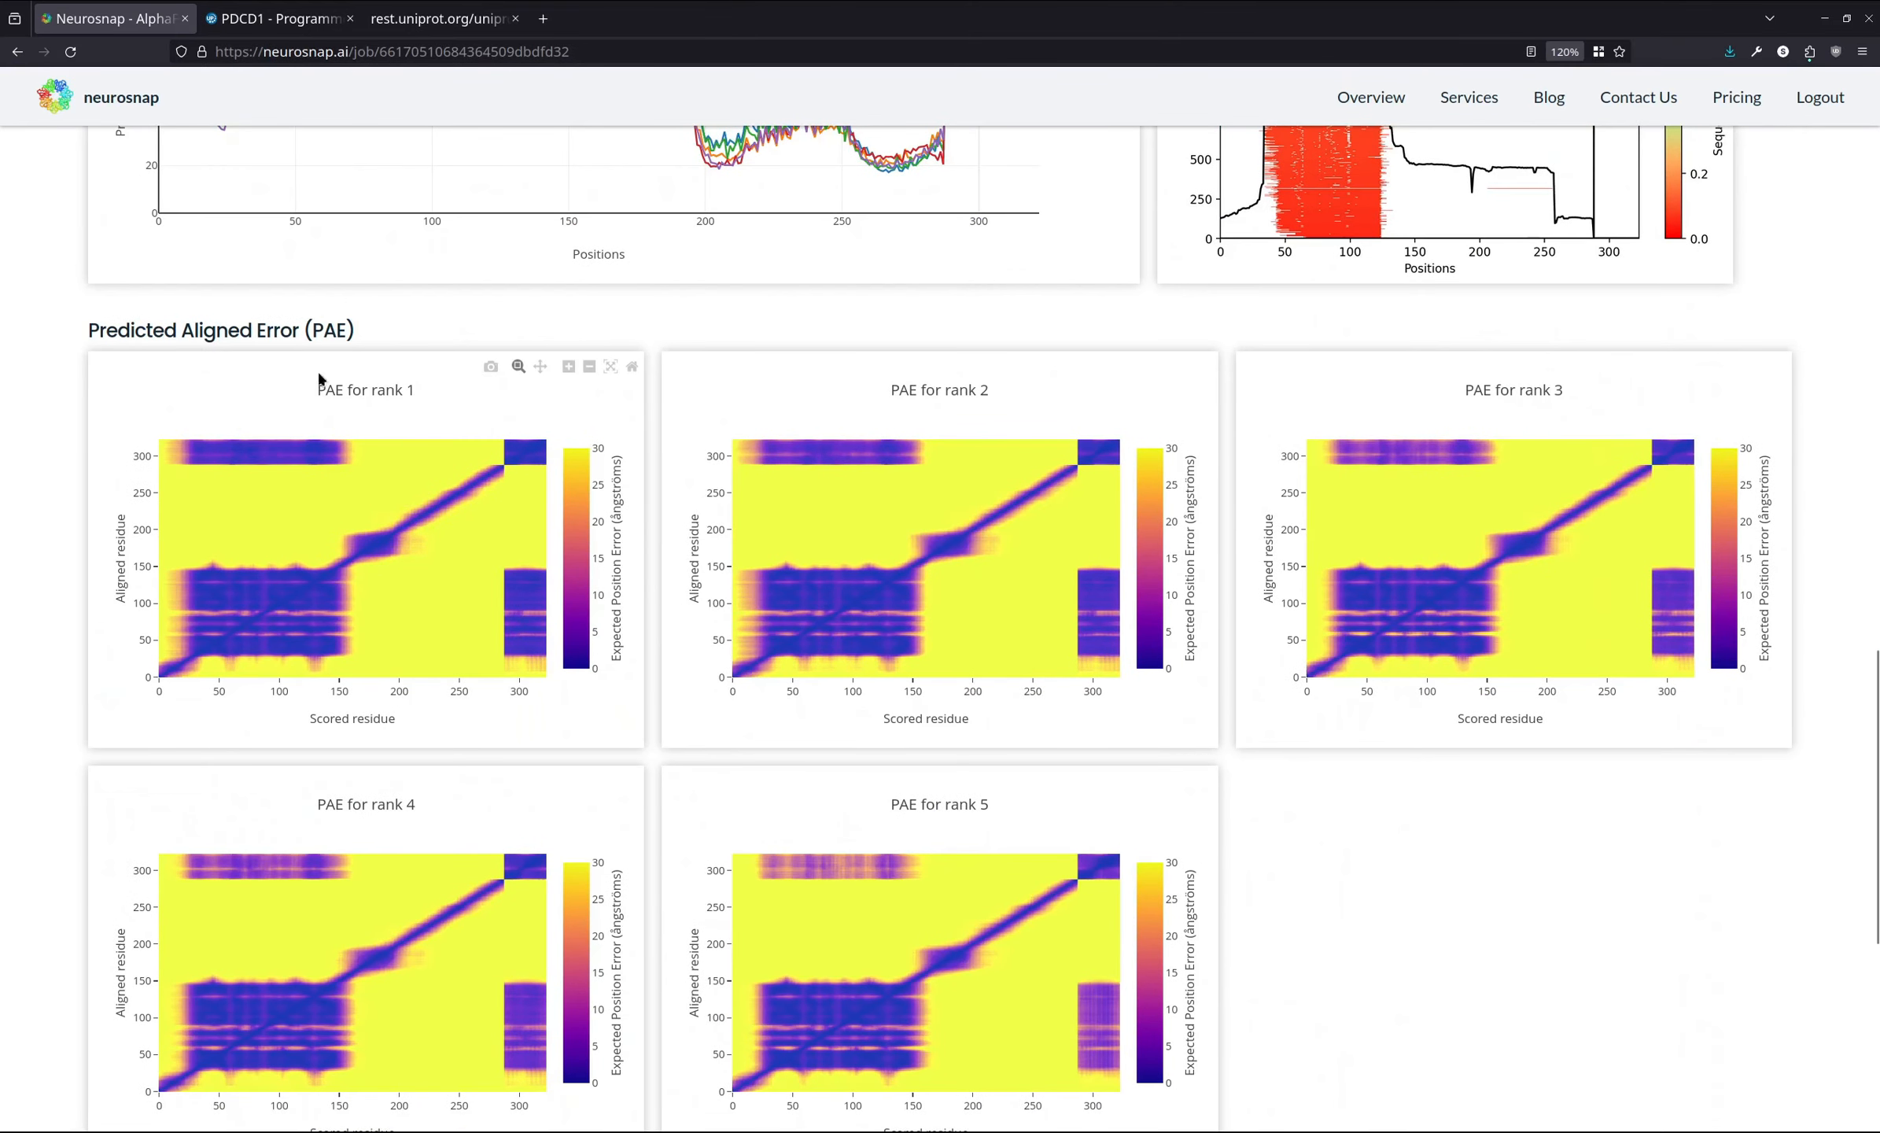
pyautogui.scroll(-2, 90, 342)
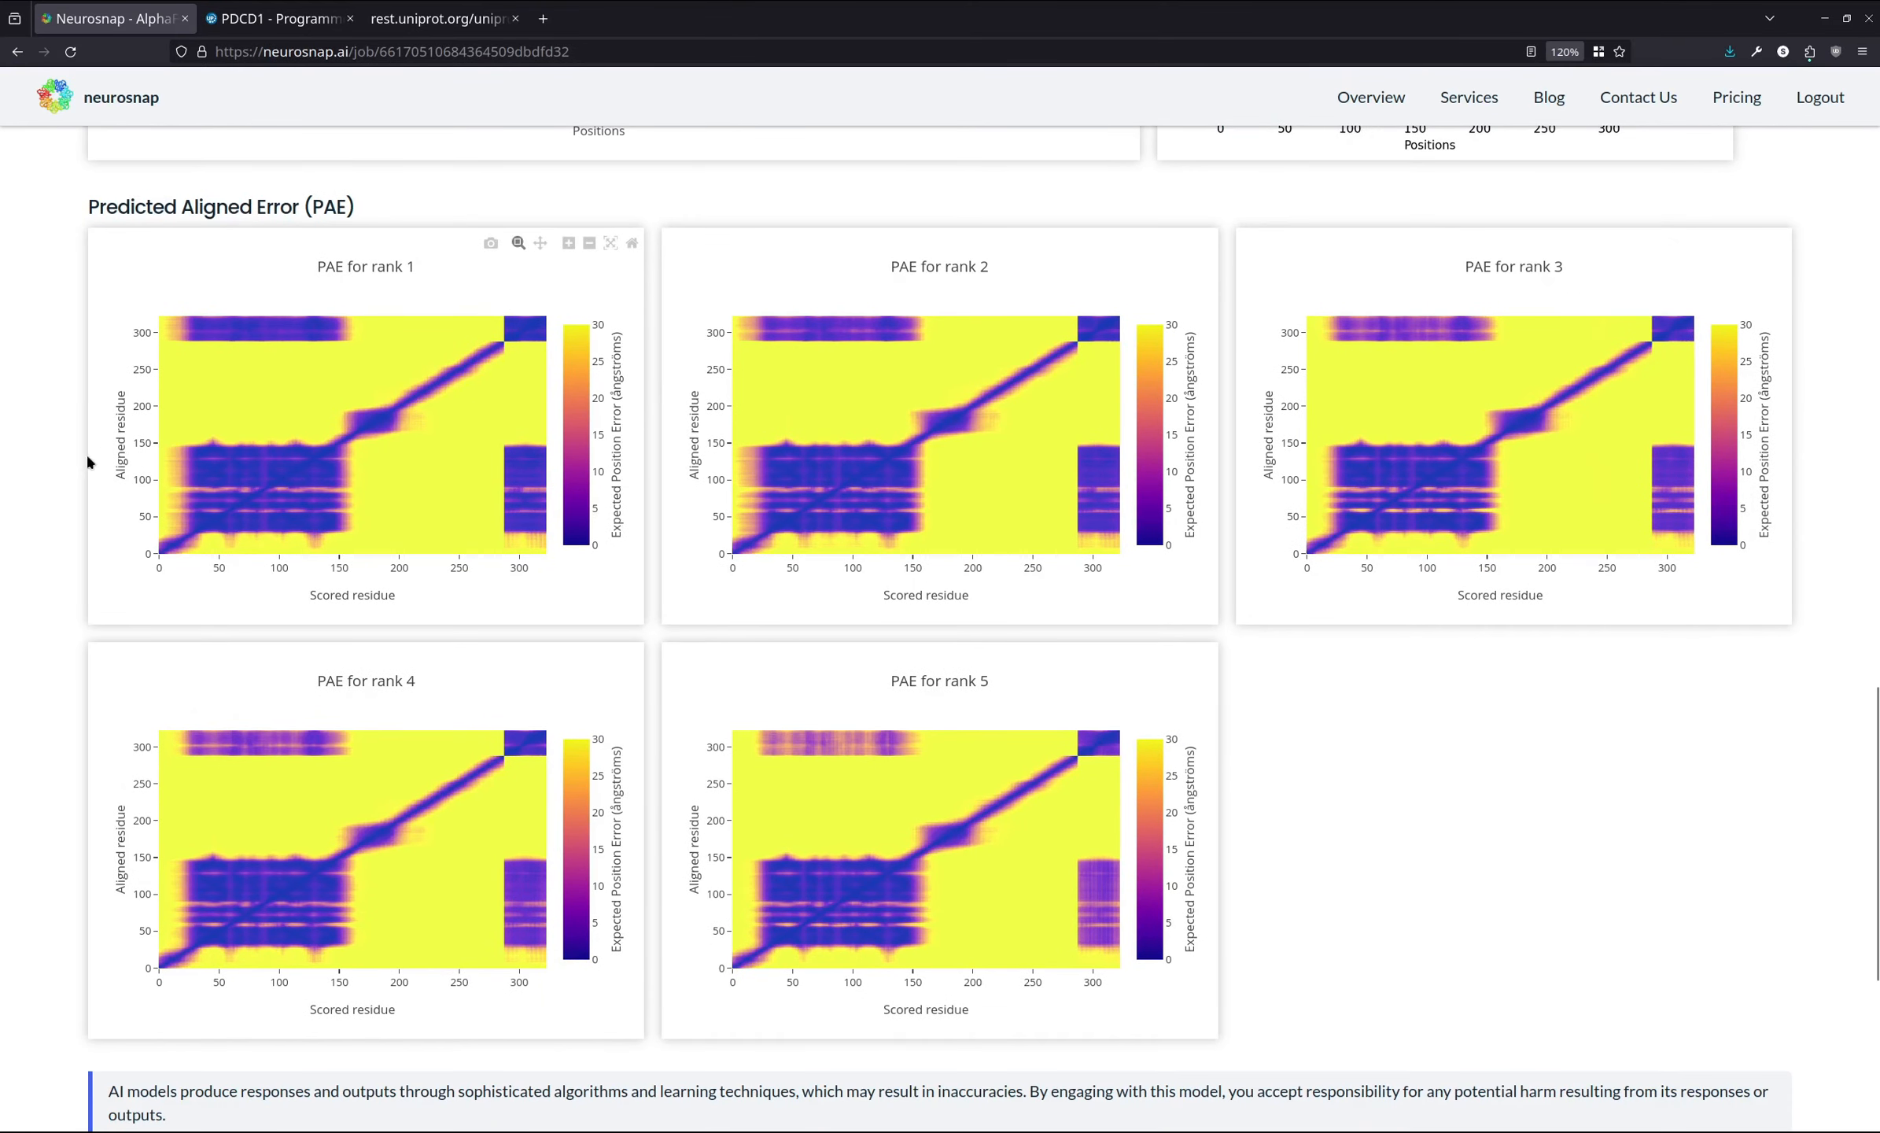
pyautogui.scroll(16, 61, 479)
pyautogui.scroll(8, 65, 503)
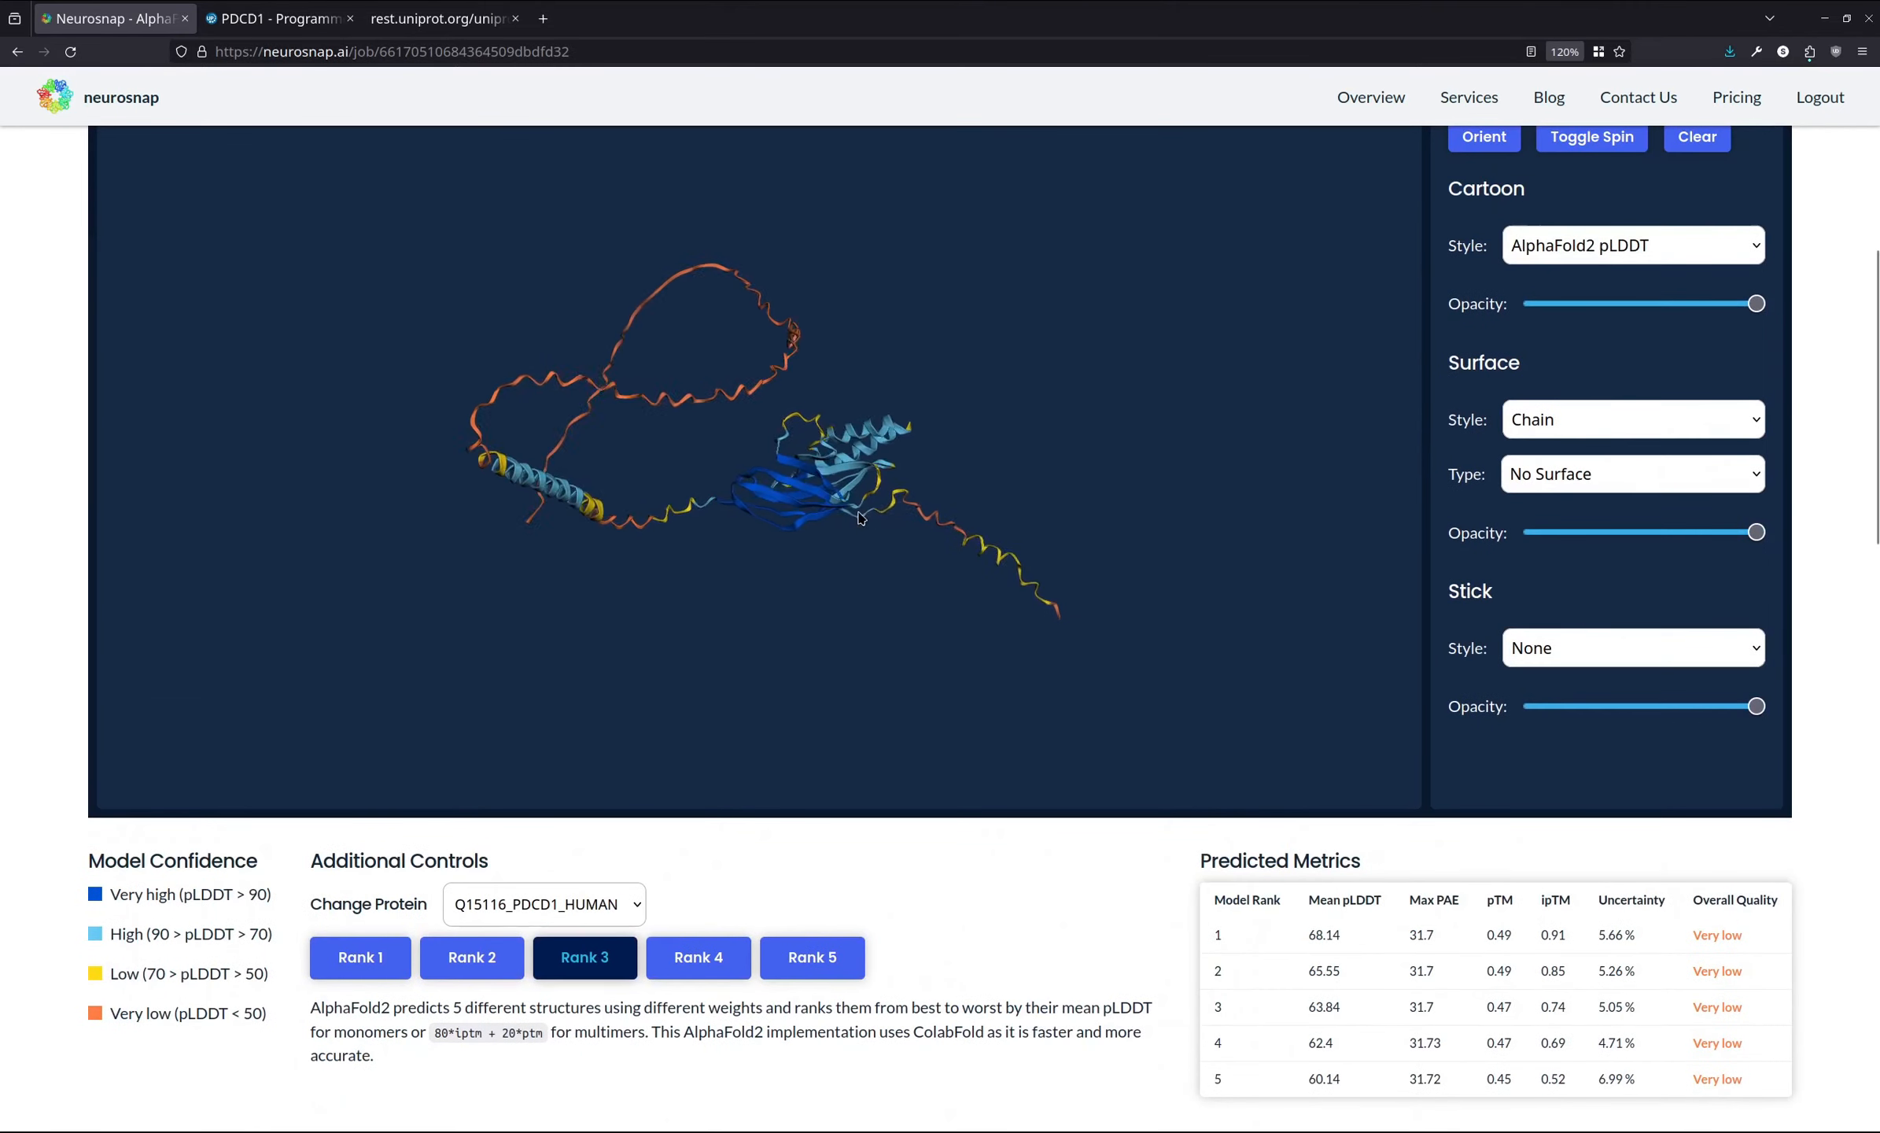
pyautogui.scroll(-6, 294, 776)
pyautogui.scroll(3, 39, 708)
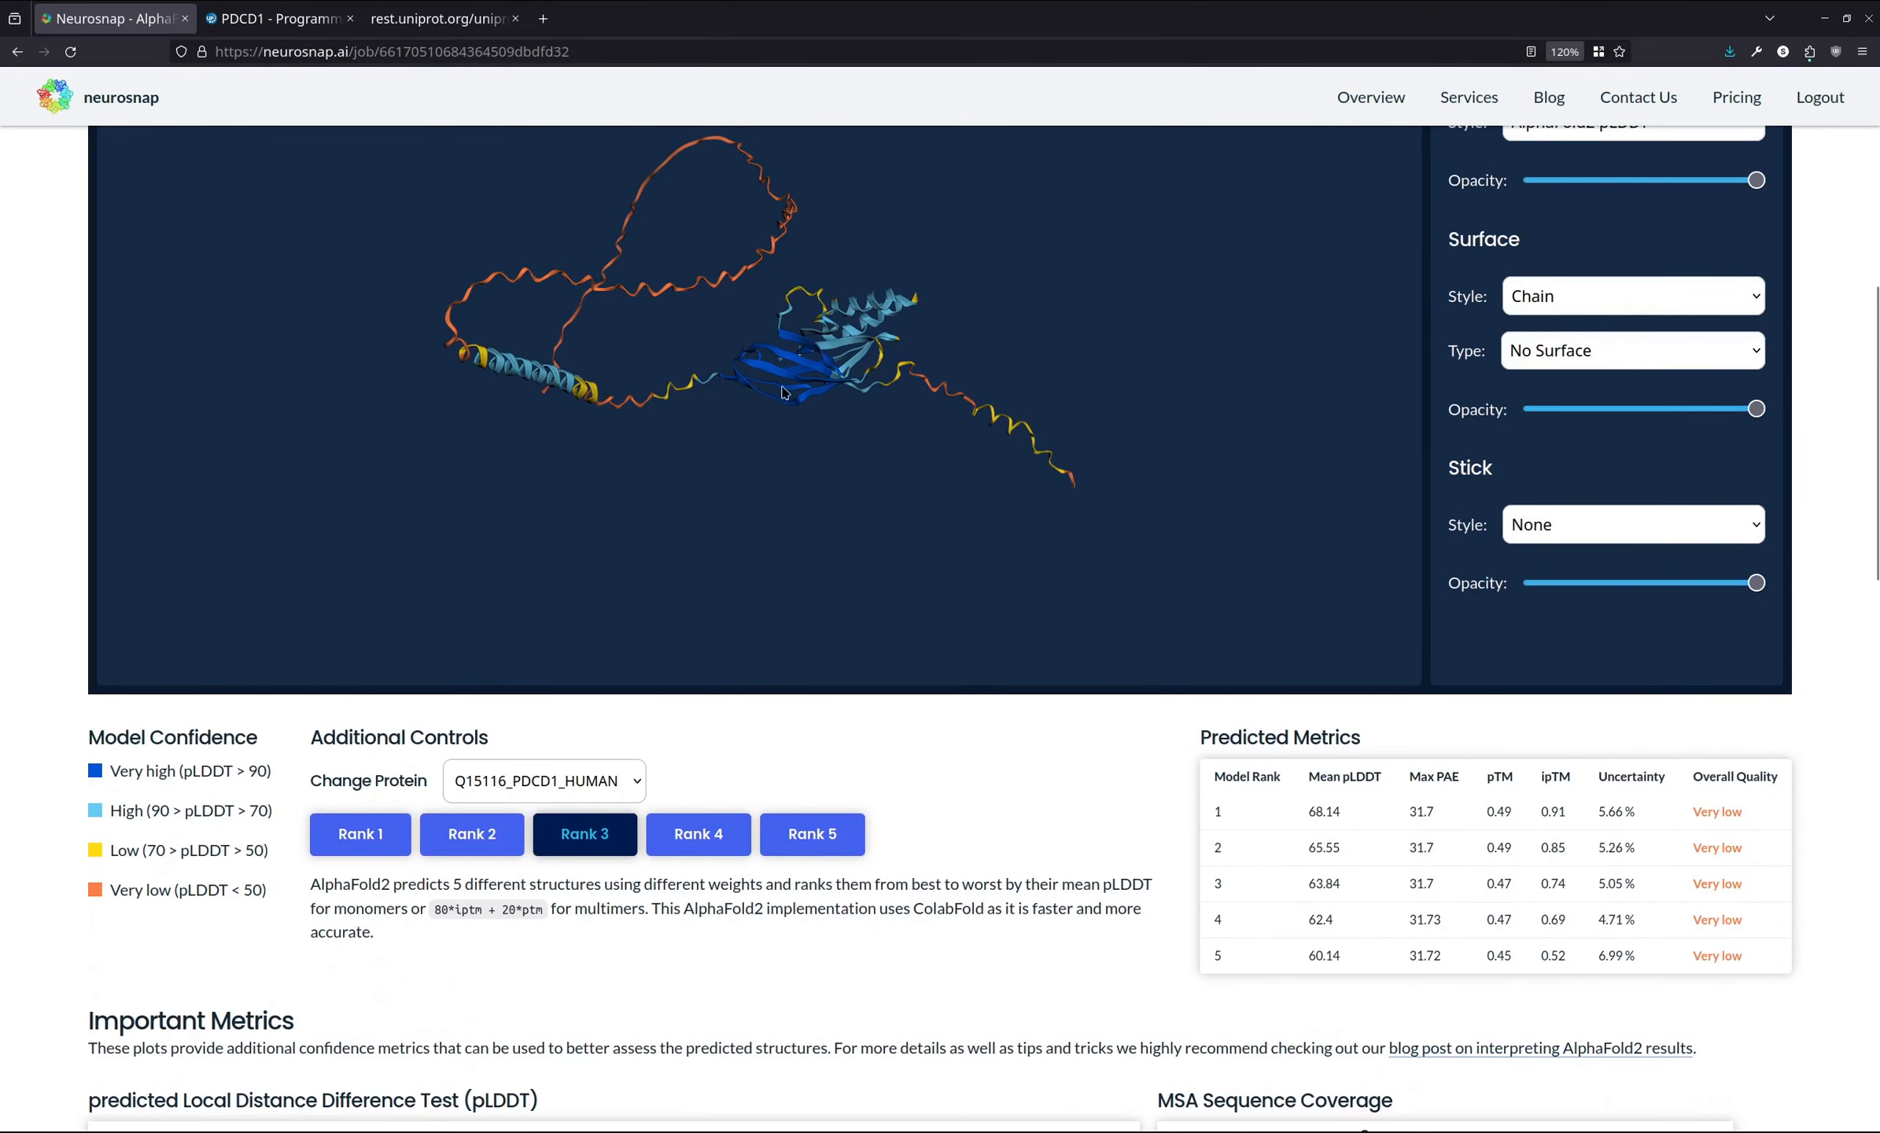
pyautogui.scroll(-14, 129, 595)
pyautogui.moveTo(188, 693)
pyautogui.scroll(-2, 8, 671)
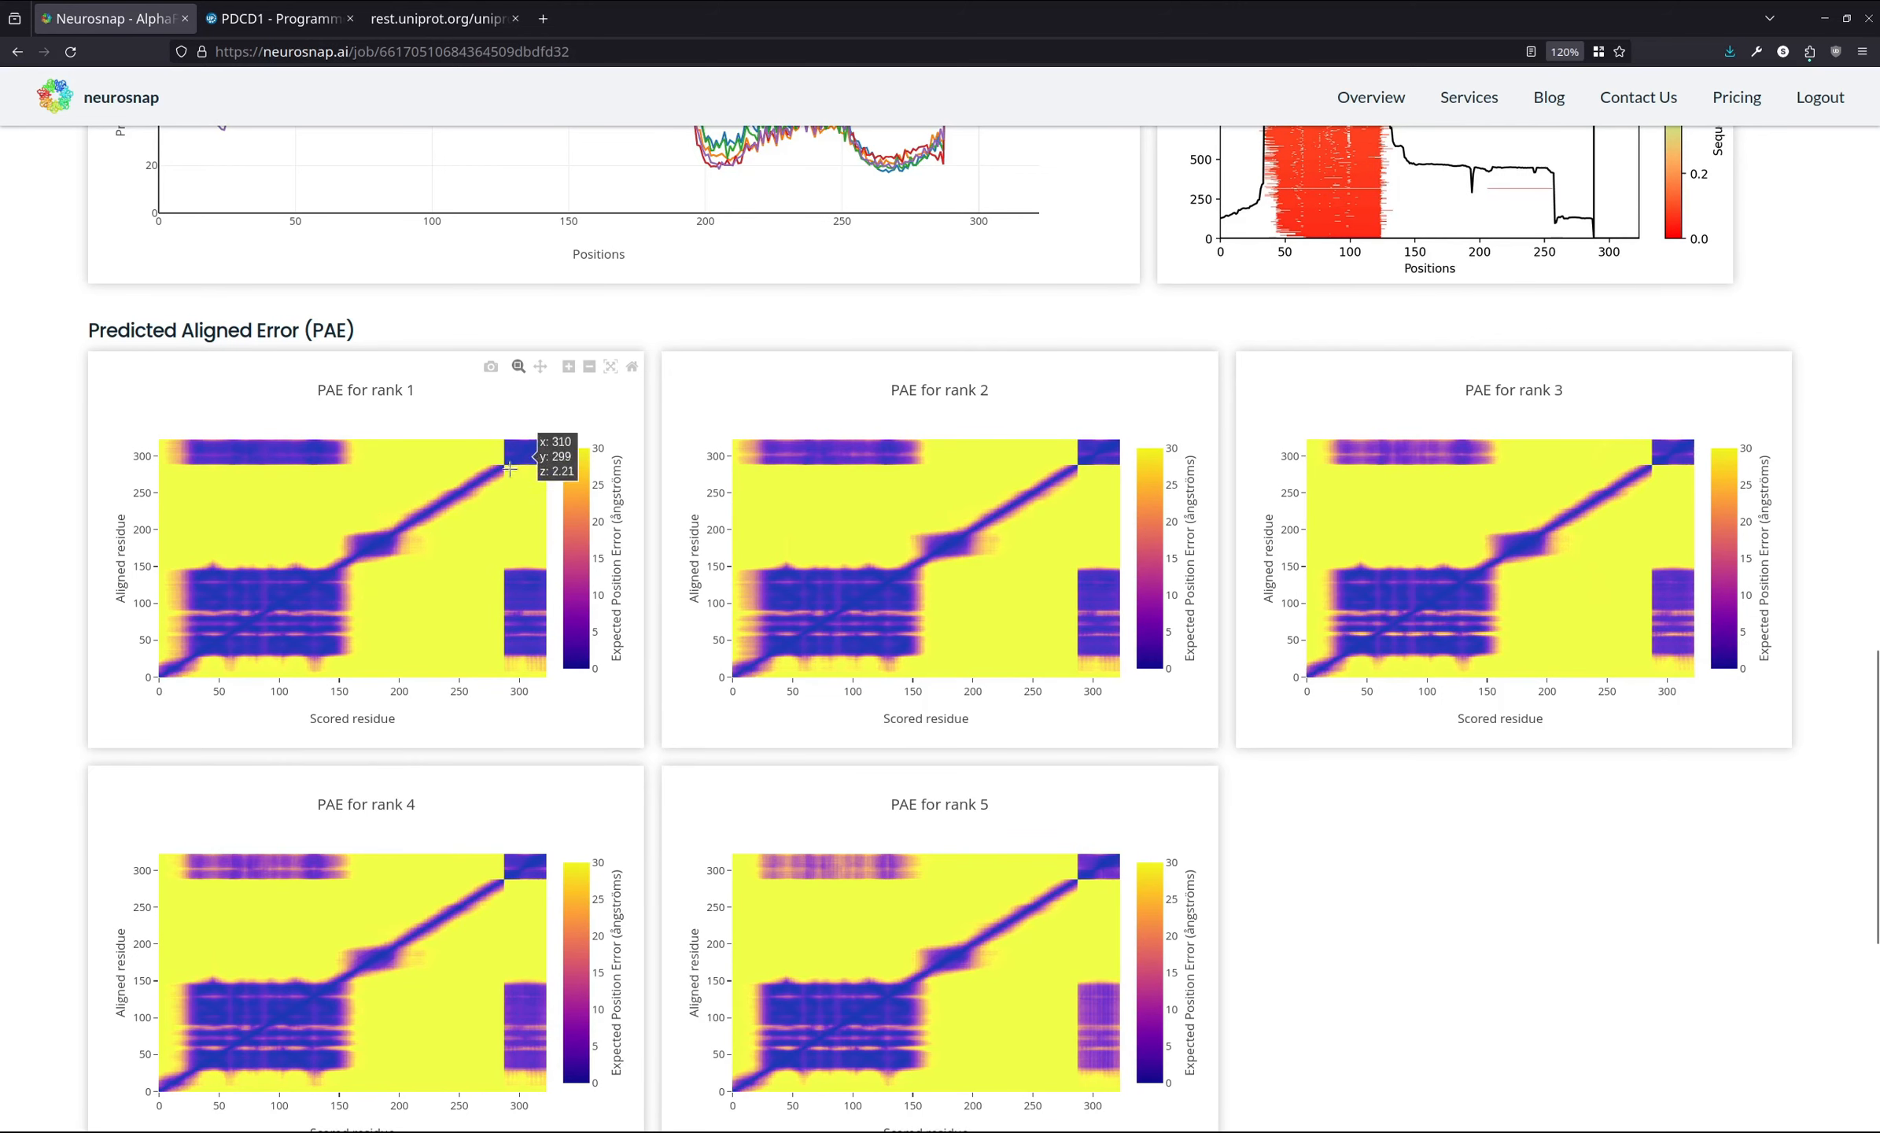
pyautogui.scroll(15, 100, 487)
pyautogui.scroll(8, 63, 513)
# - Rotate the rank 3 structure, review the PAE heatmaps again and return to the top of the results page
pyautogui.moveTo(879, 564)
pyautogui.mouseDown()
pyautogui.moveTo(895, 583)
pyautogui.moveTo(886, 563)
pyautogui.mouseUp()
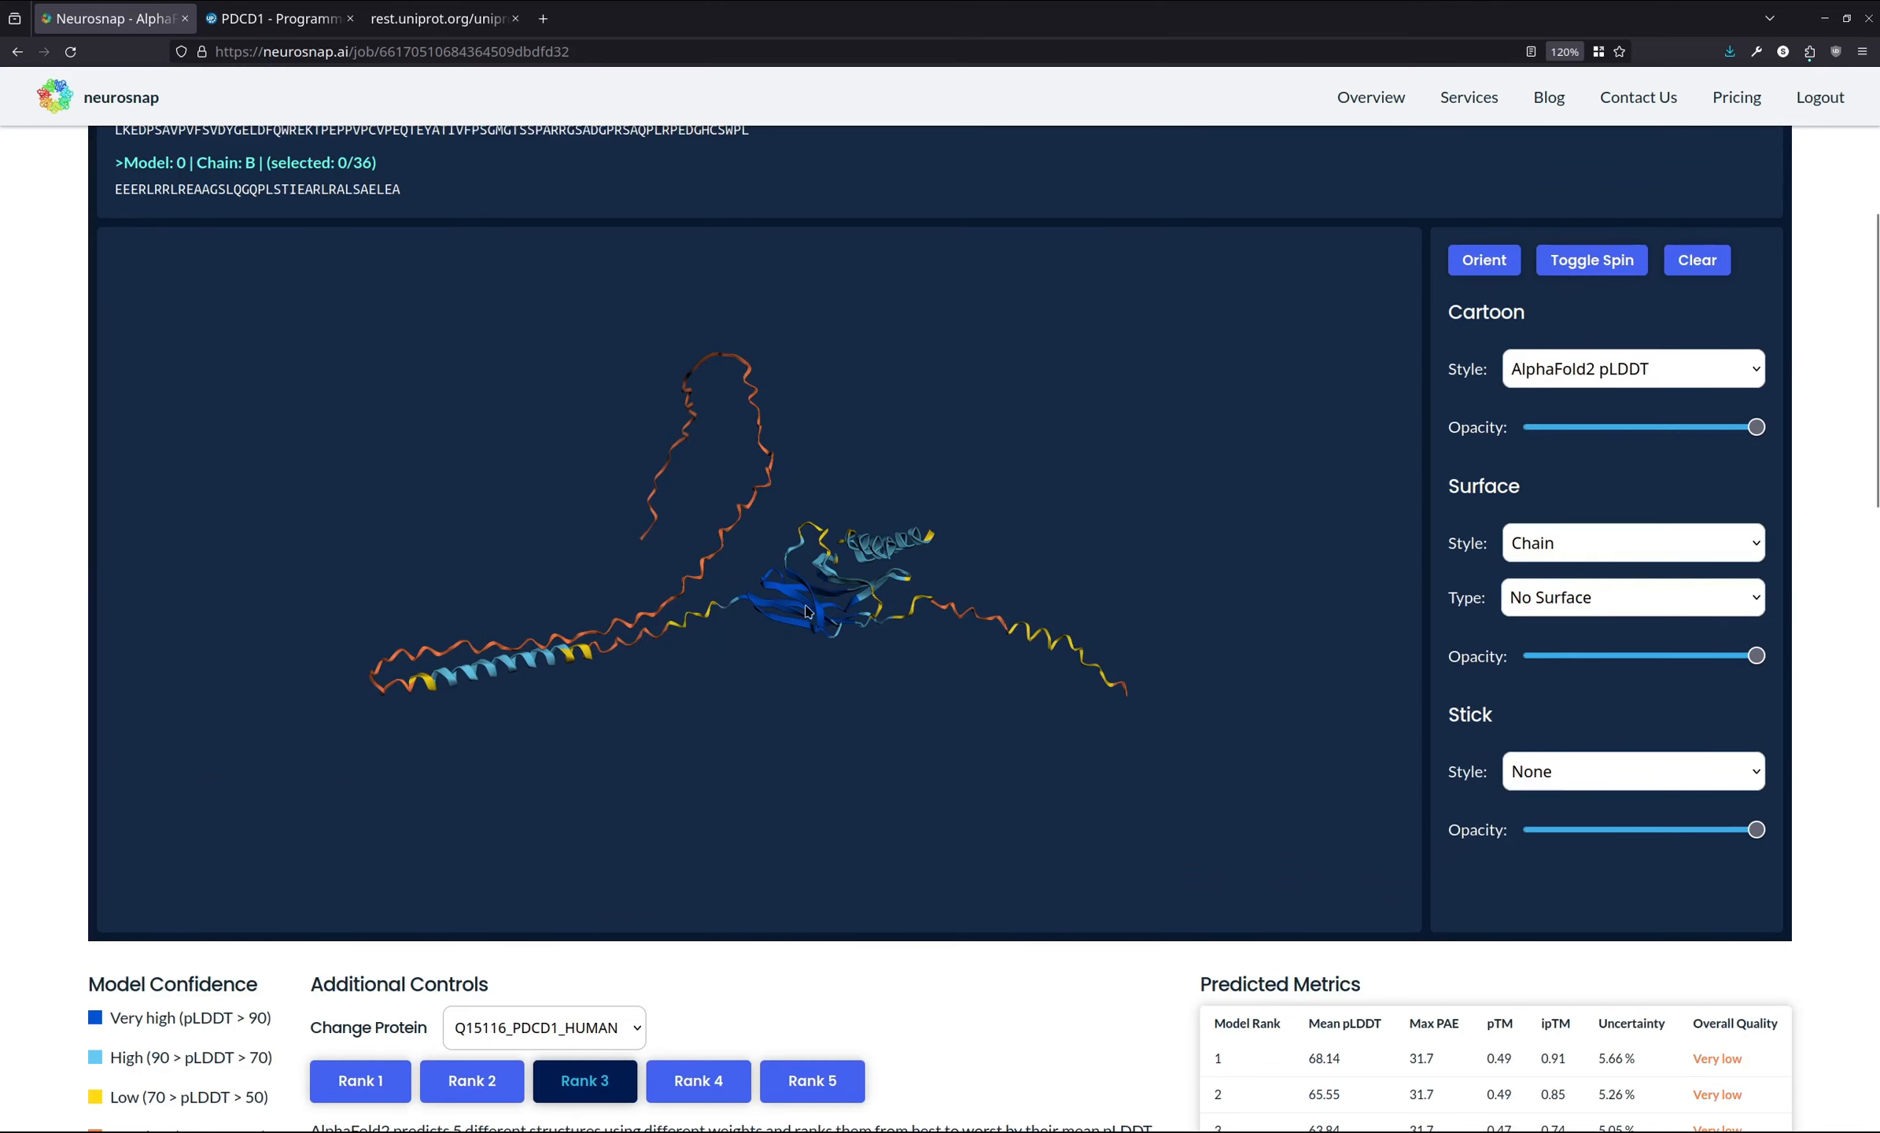
pyautogui.scroll(-20, 23, 622)
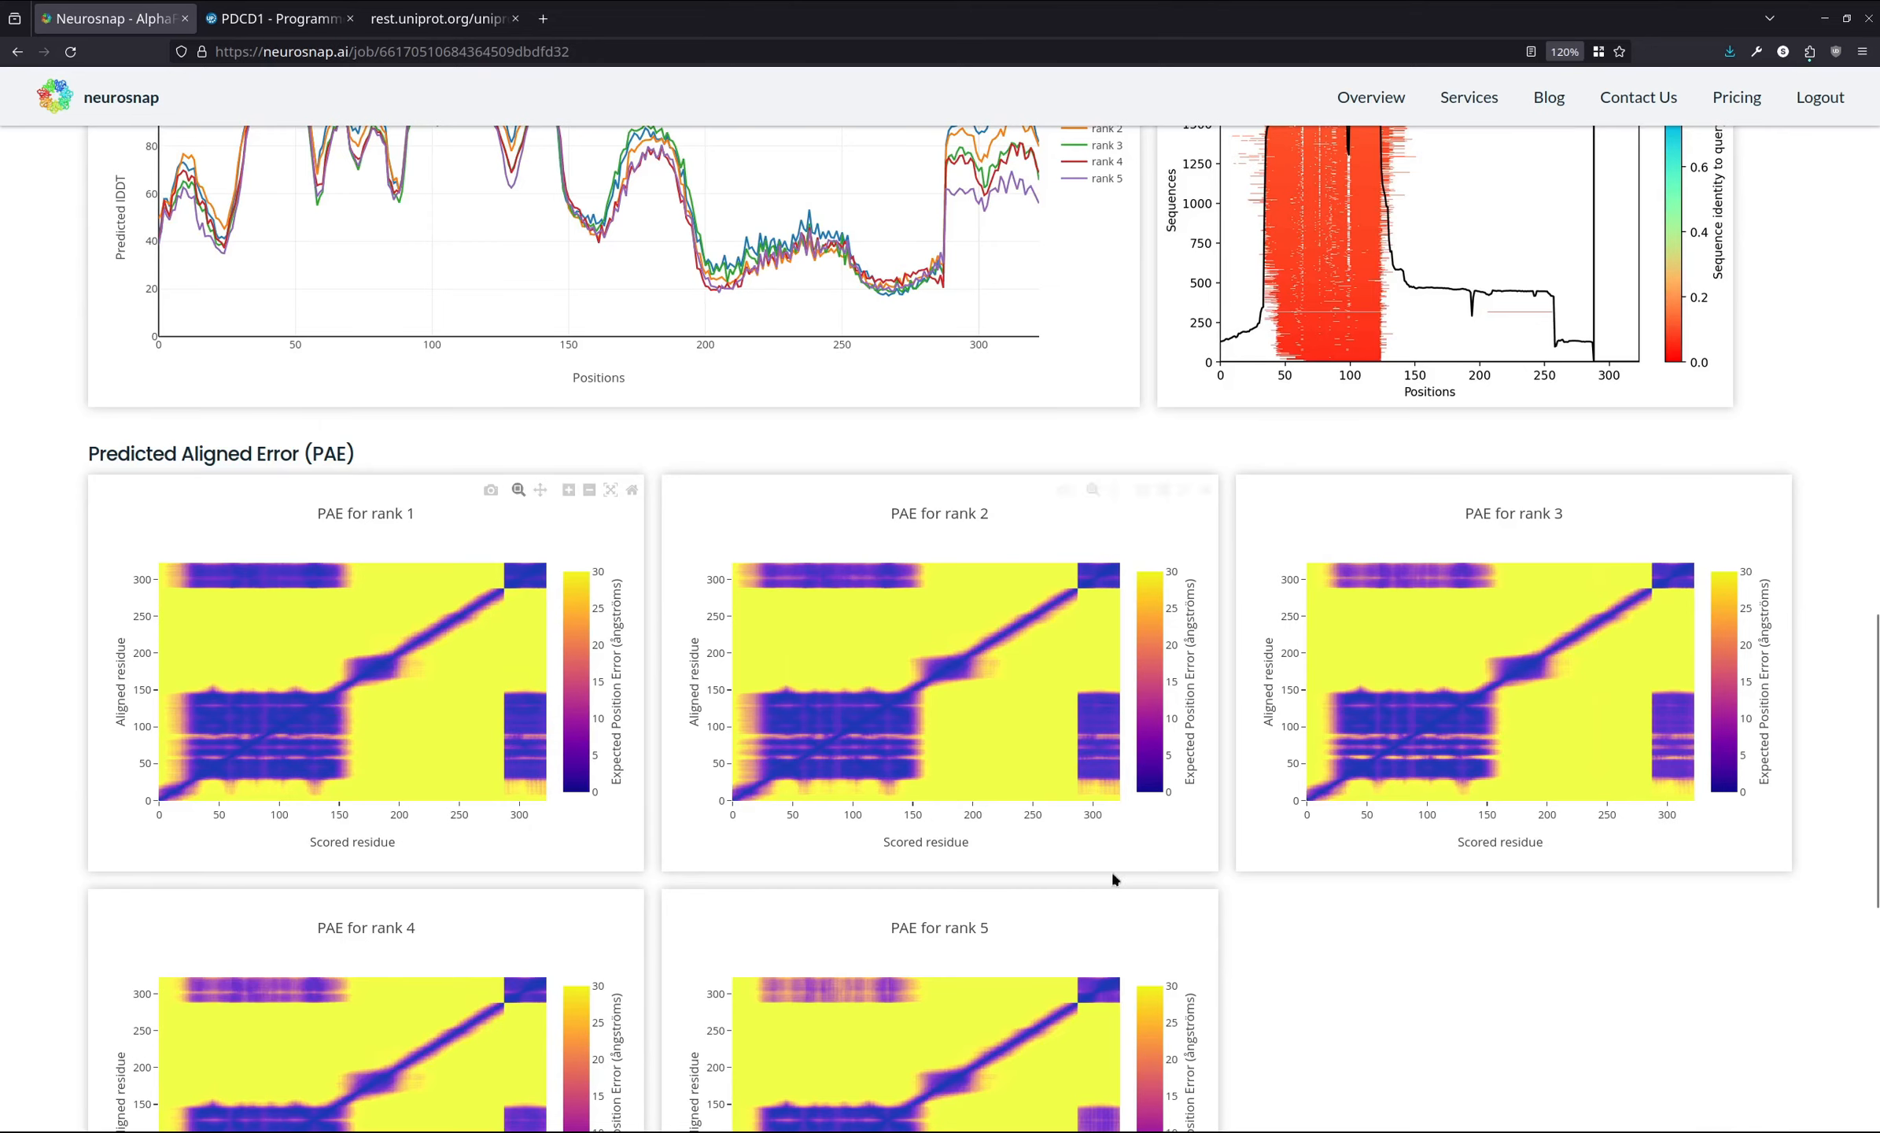
pyautogui.scroll(-4, 1451, 941)
pyautogui.scroll(-4, 1450, 933)
pyautogui.scroll(13, 1484, 855)
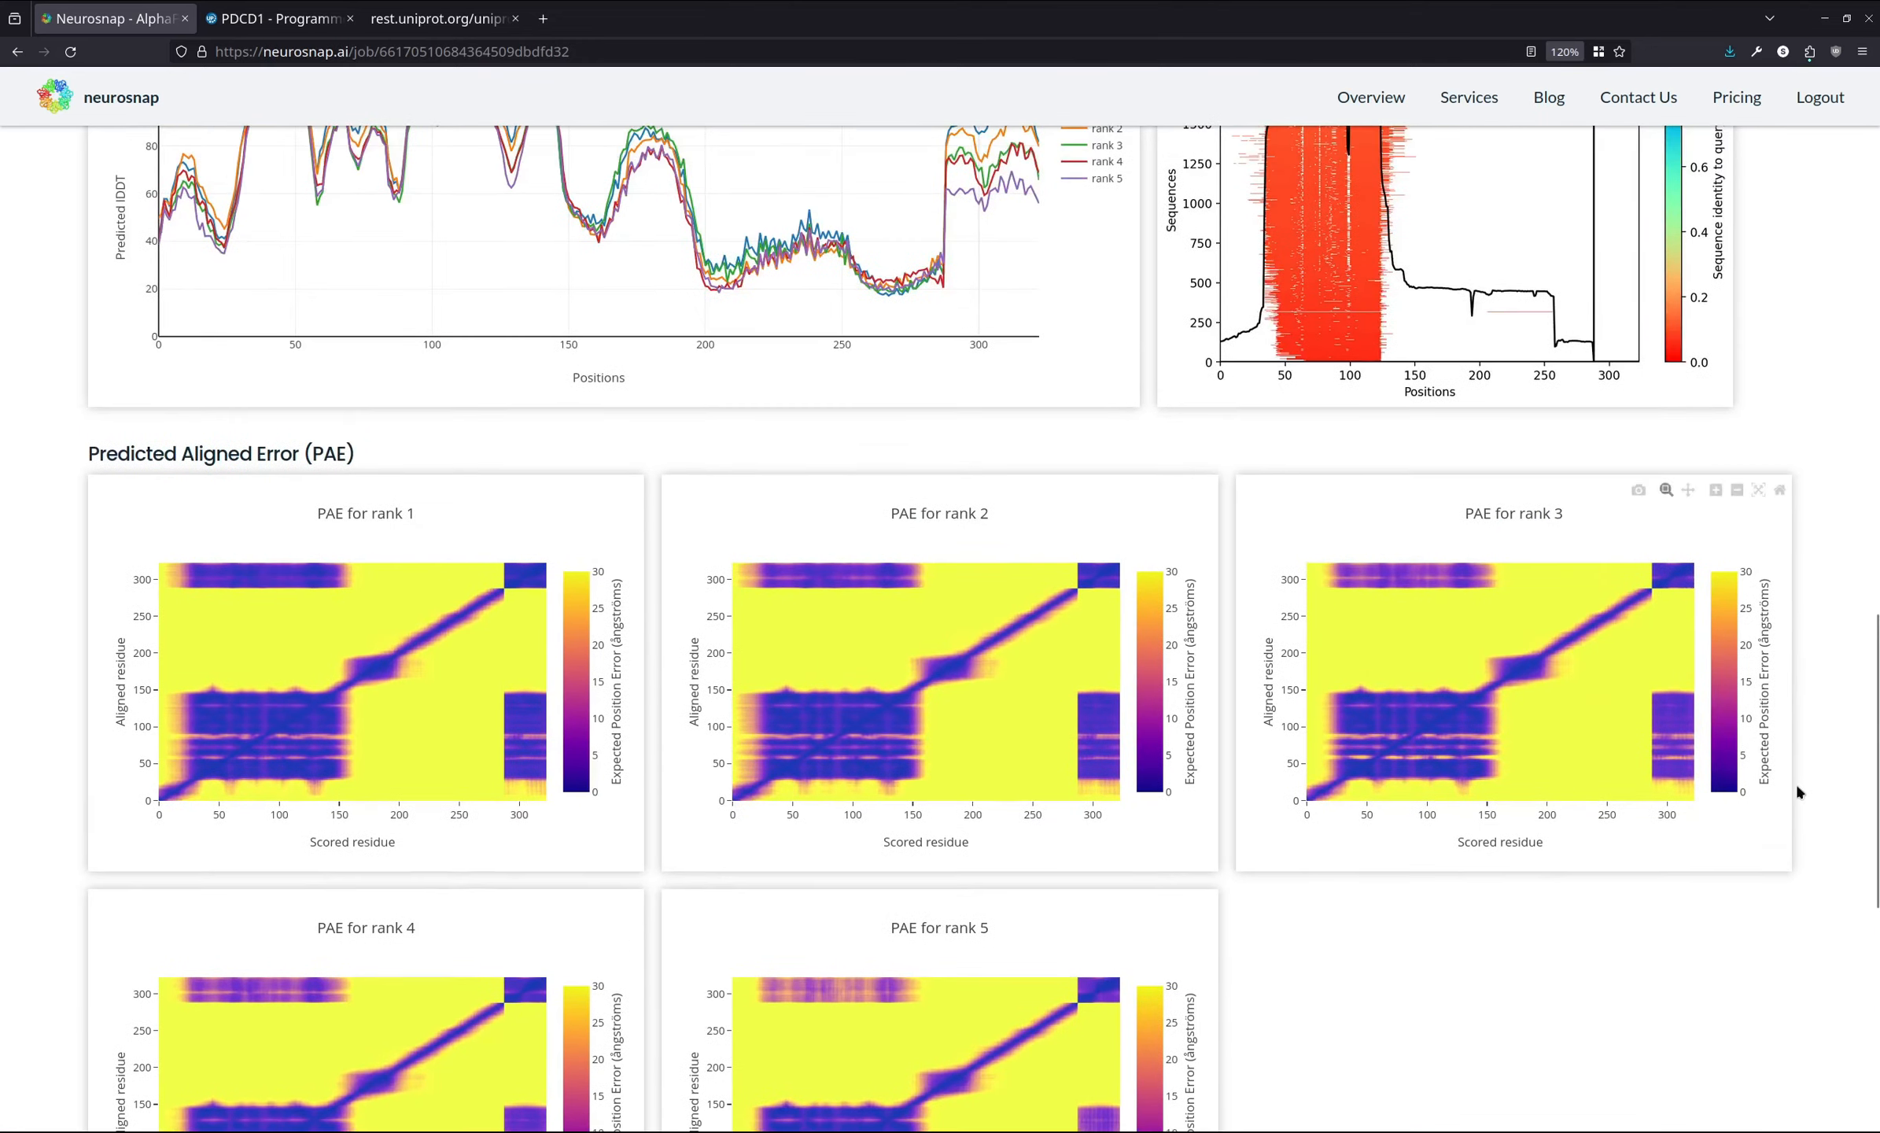
pyautogui.scroll(10, 1812, 757)
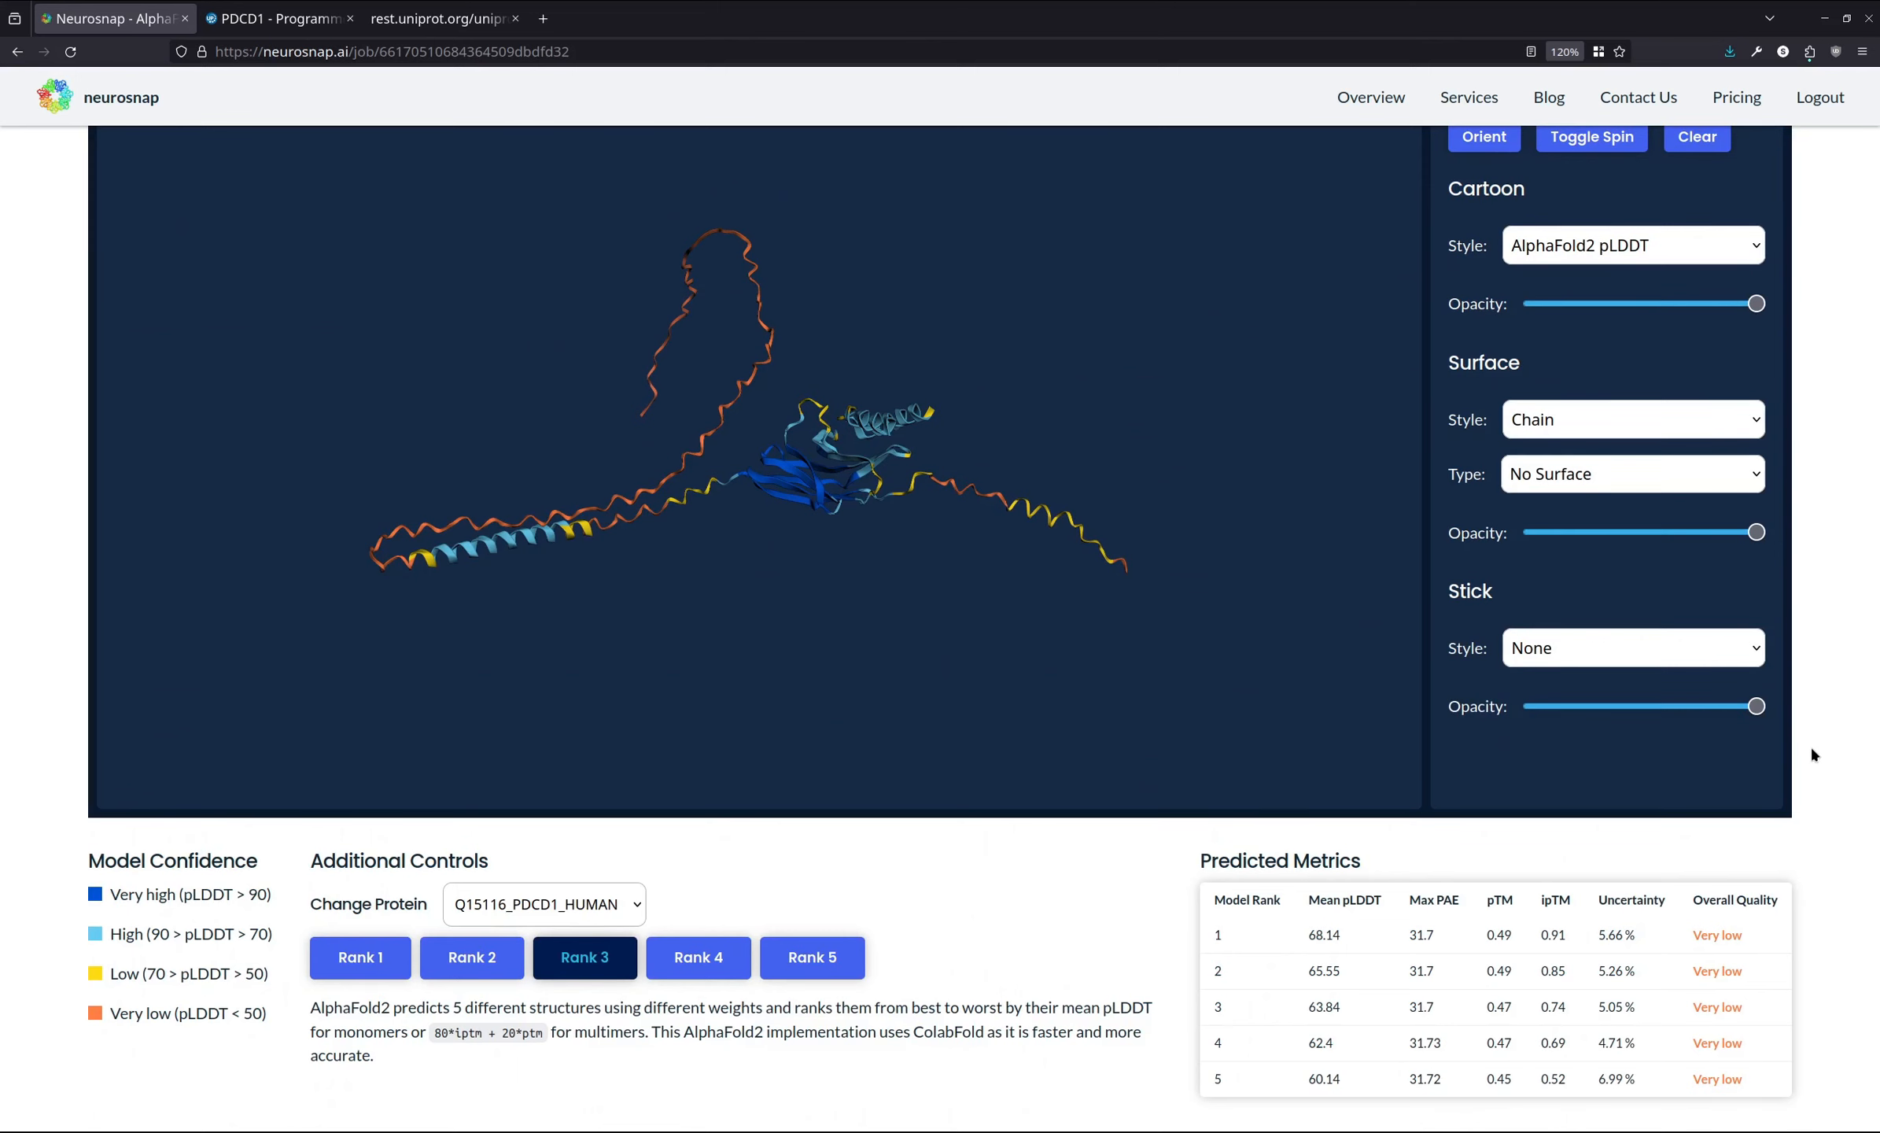
pyautogui.scroll(6, 1811, 747)
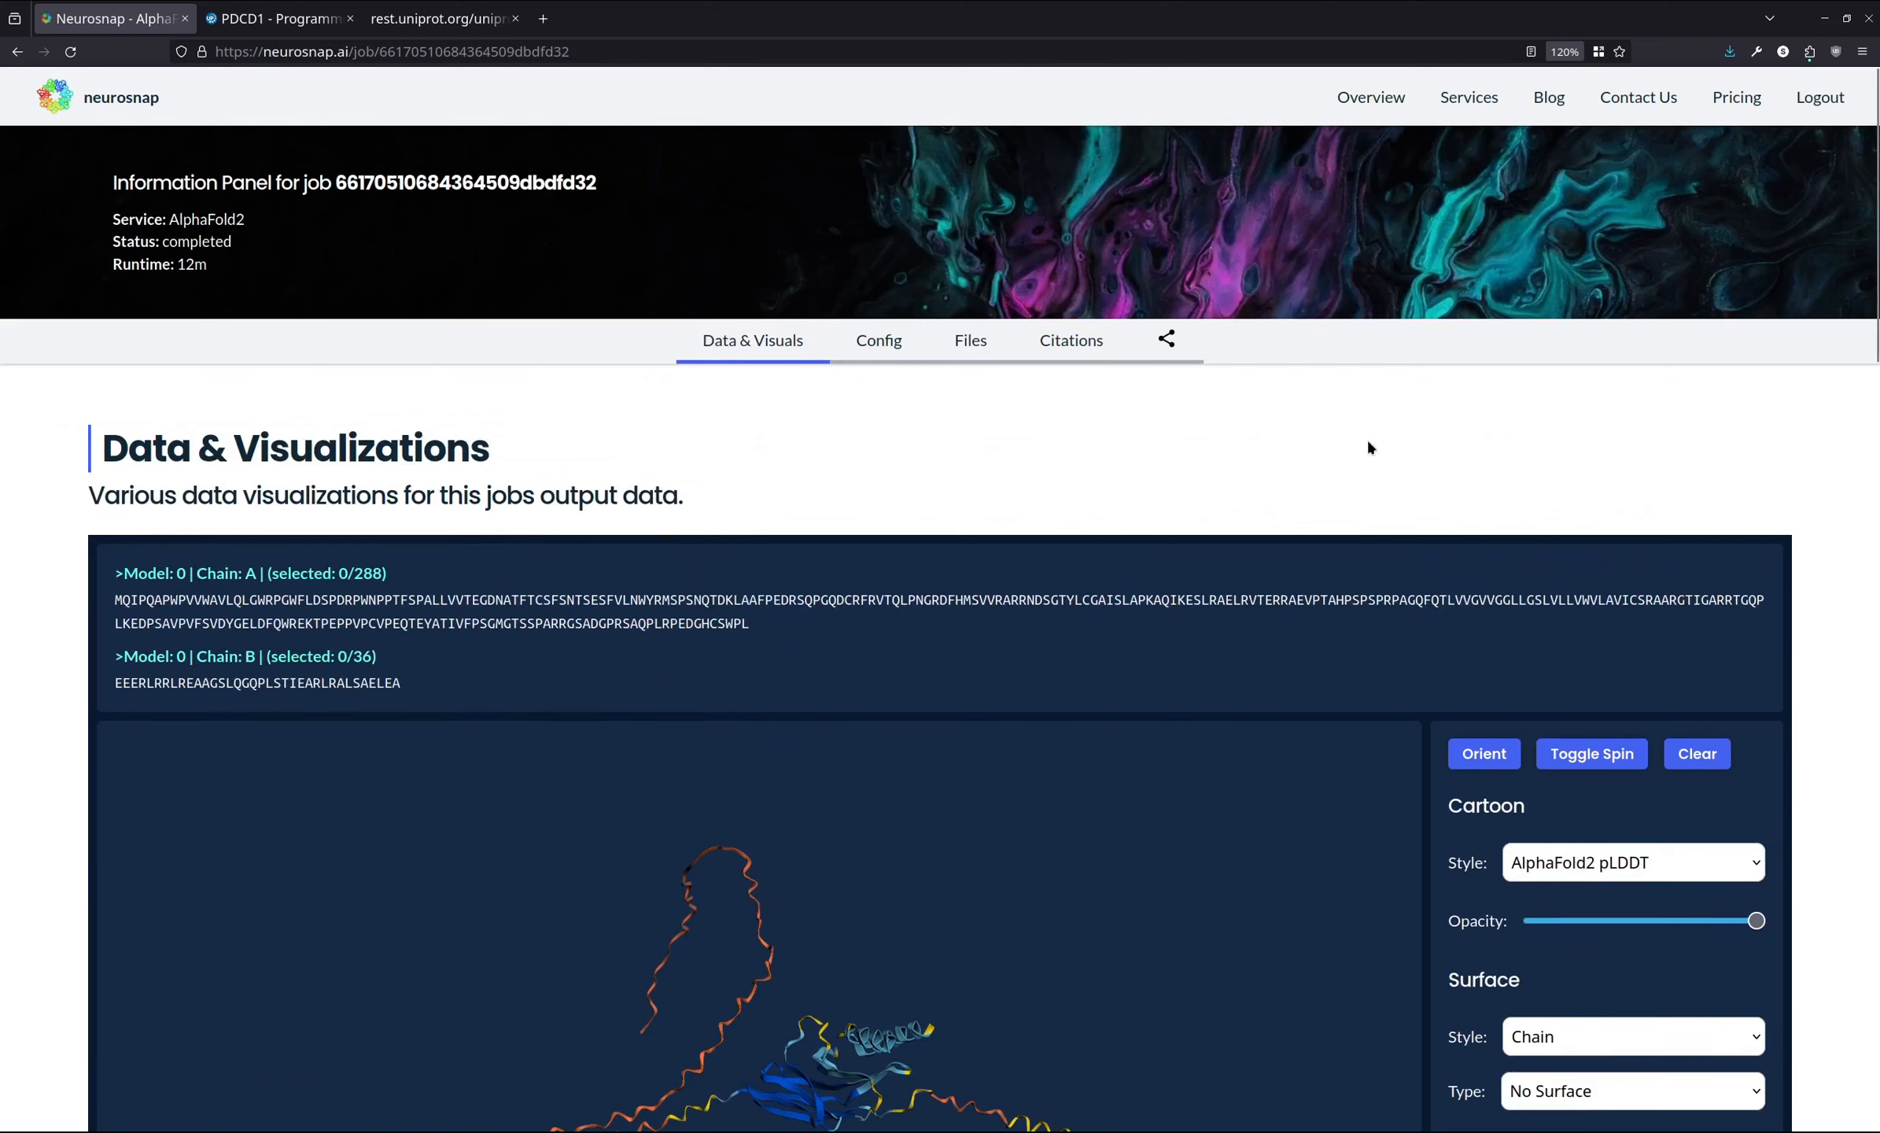